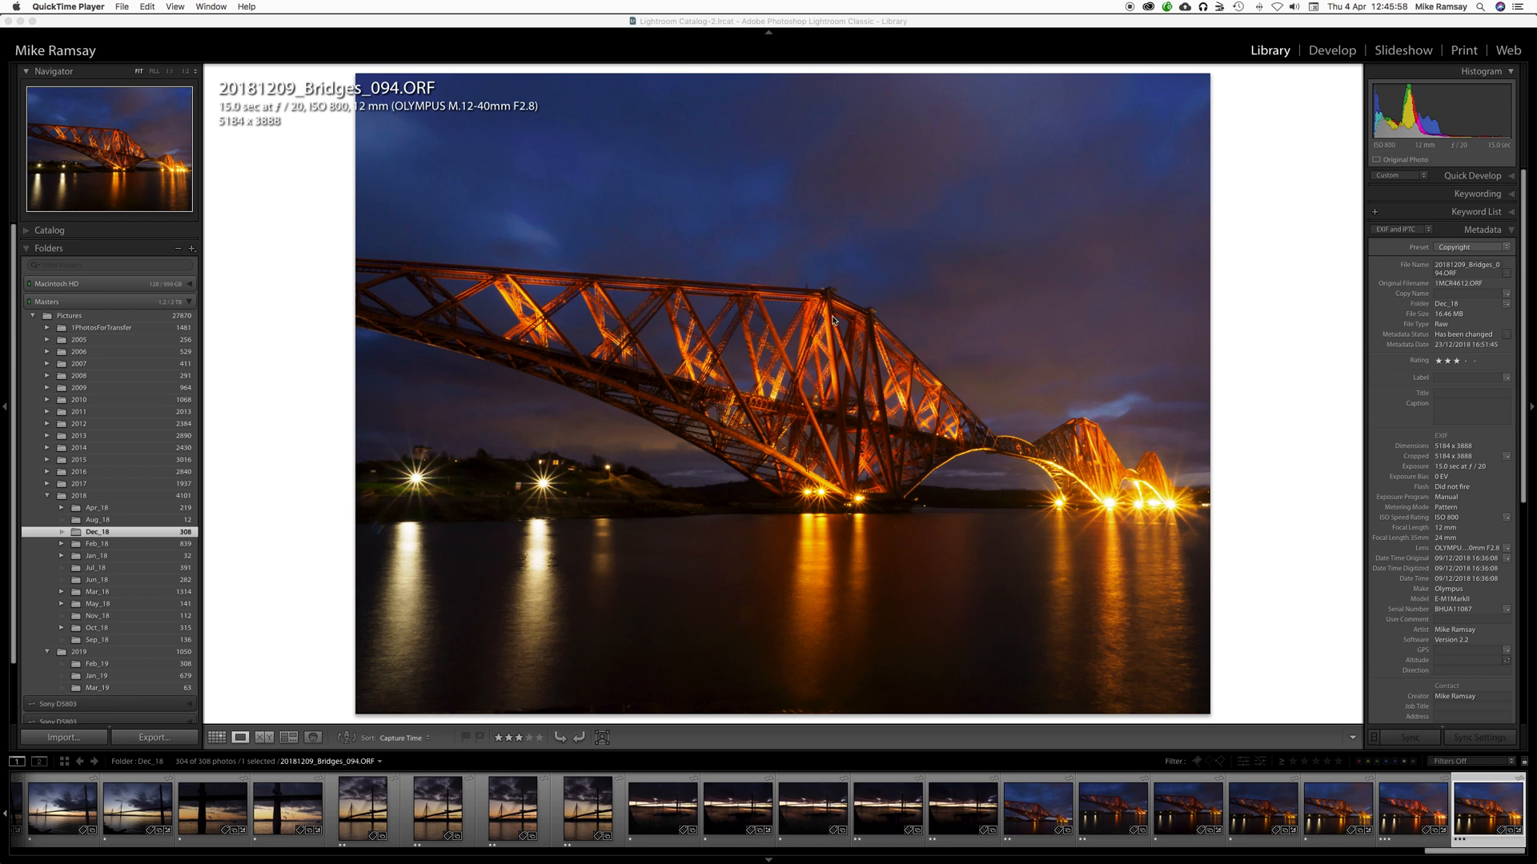
Step: Show the photos of the Dec_18 folder as a grid in the Library
left_click(929, 25)
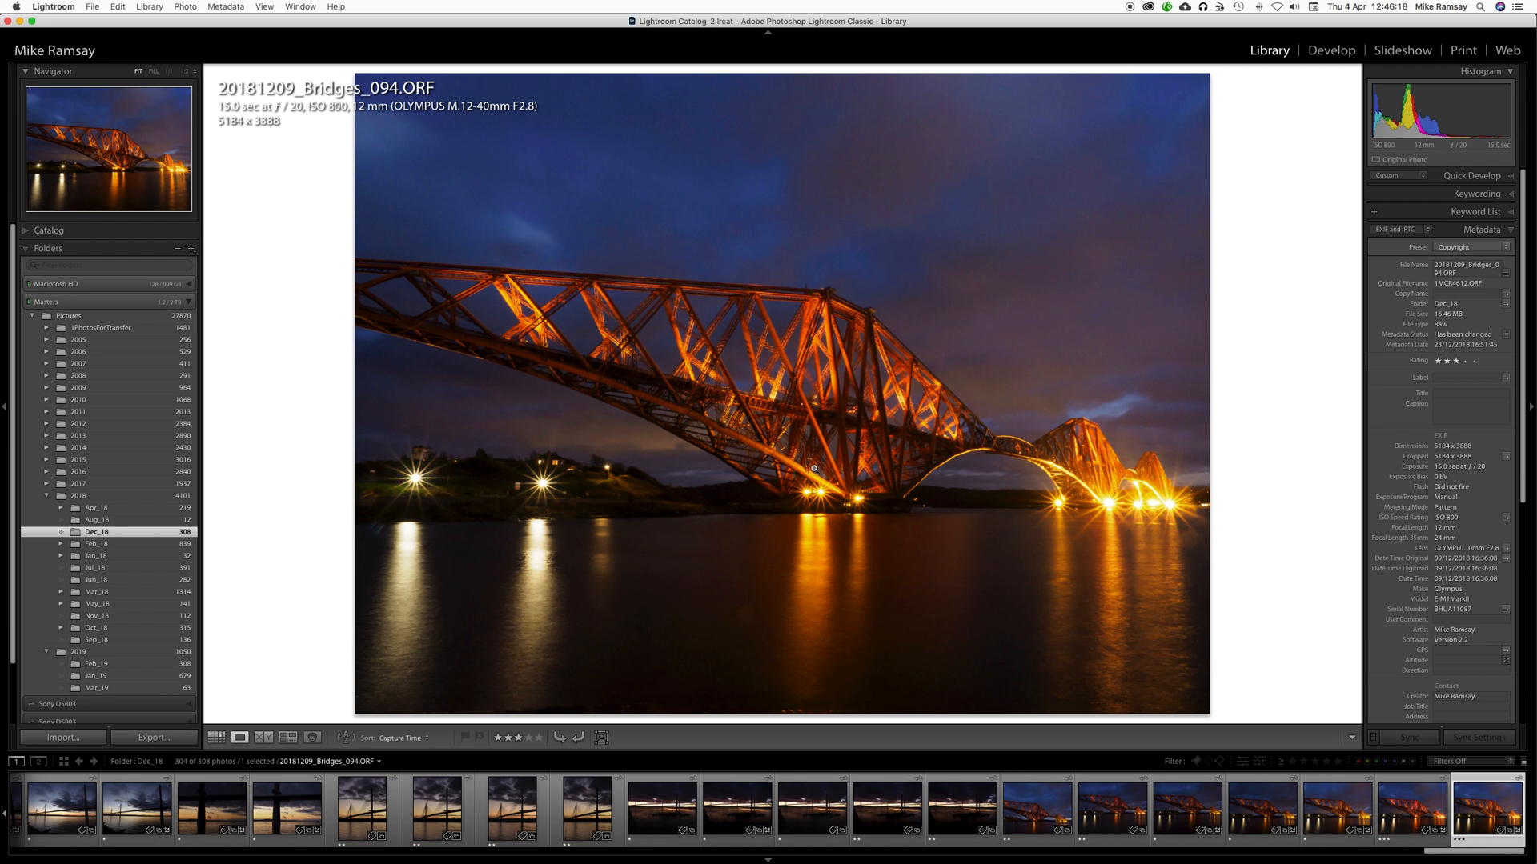
key("g")
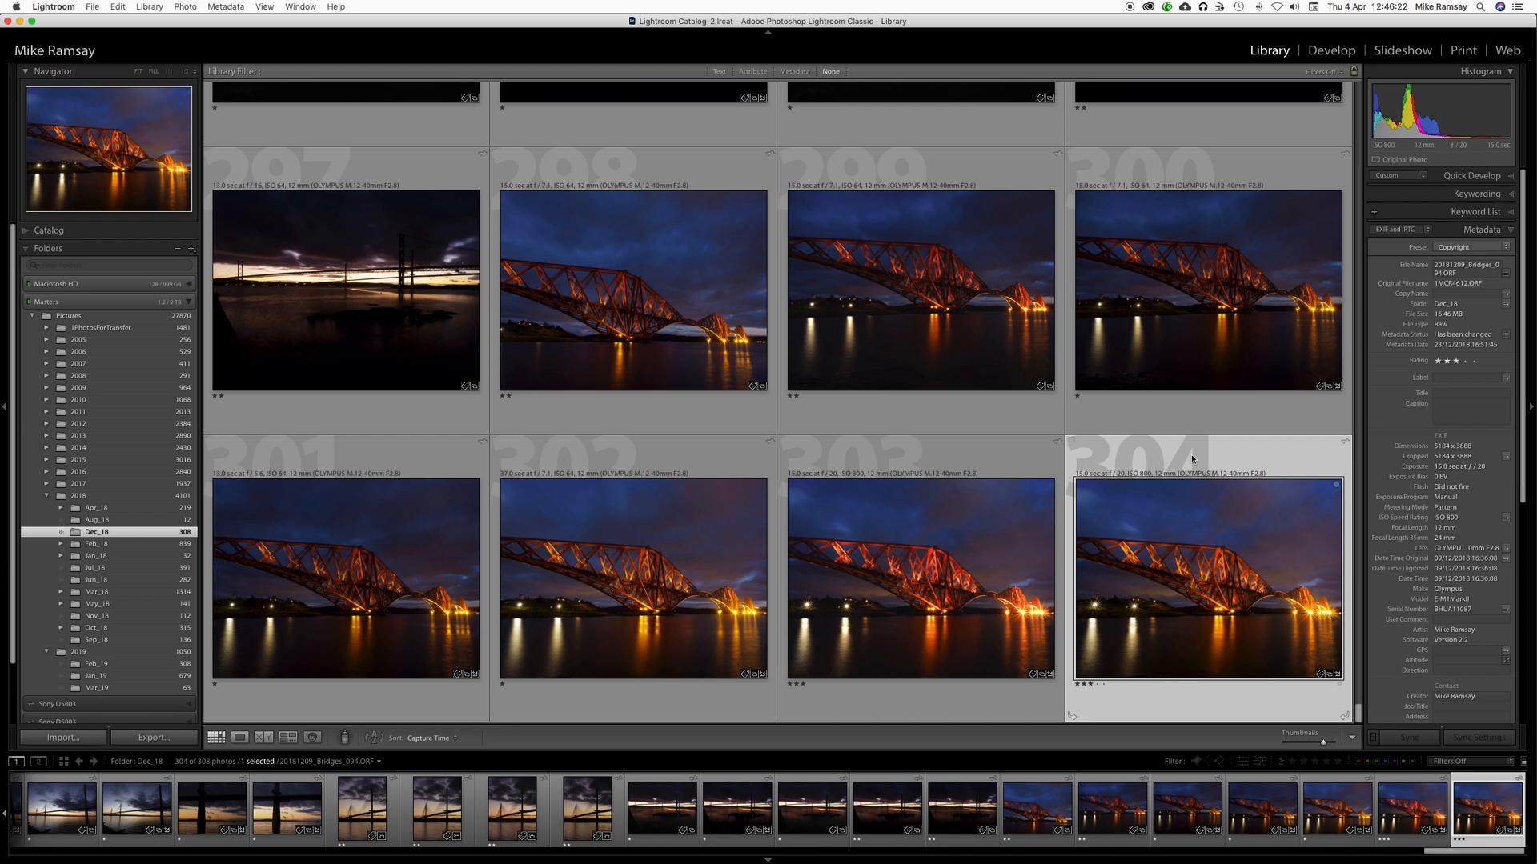
right_click(1205, 568)
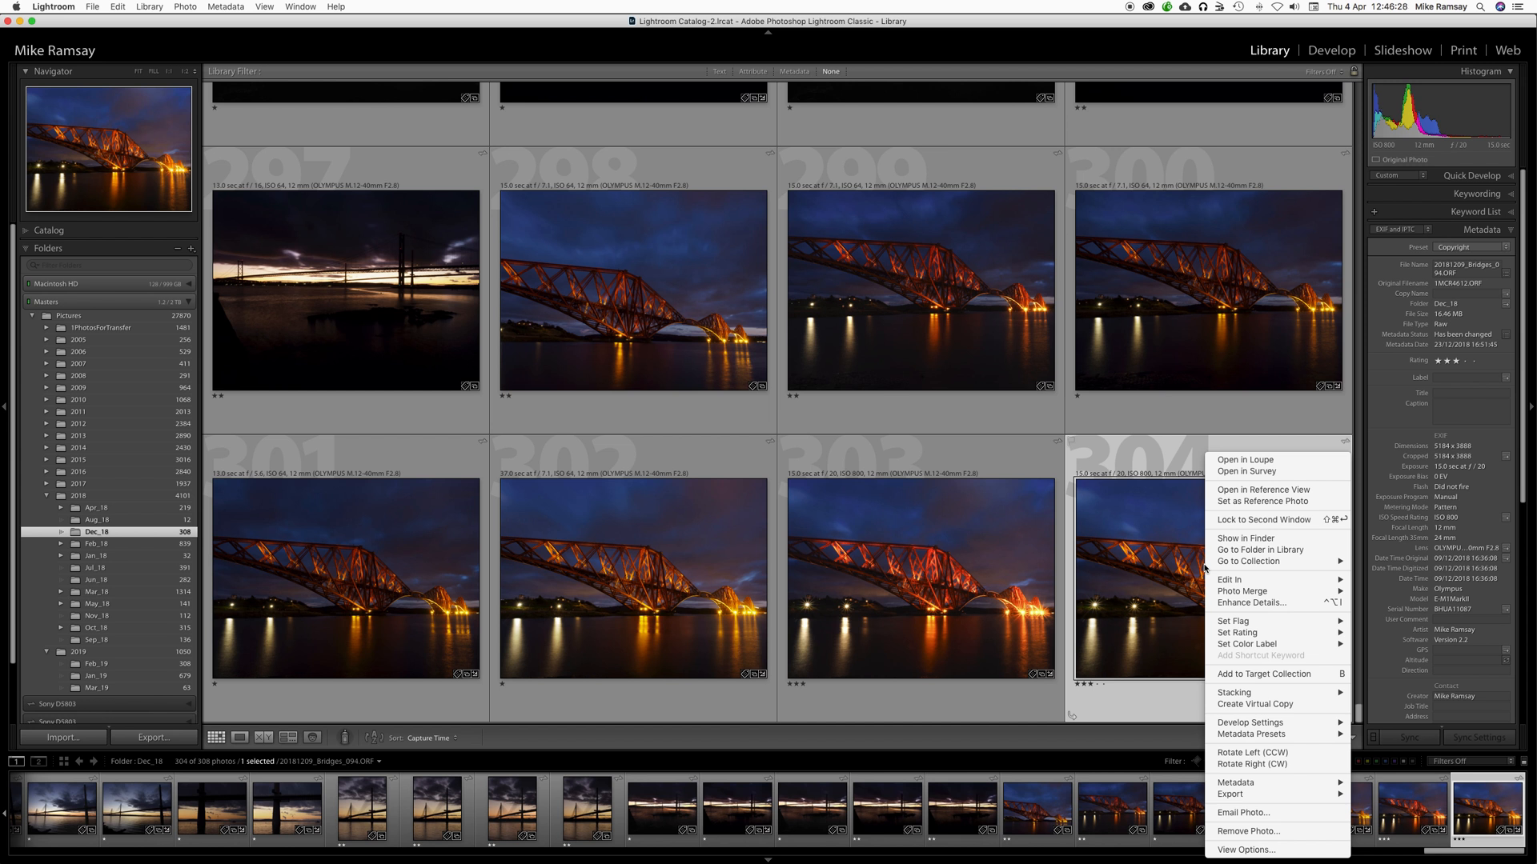
mouse_move(1227, 794)
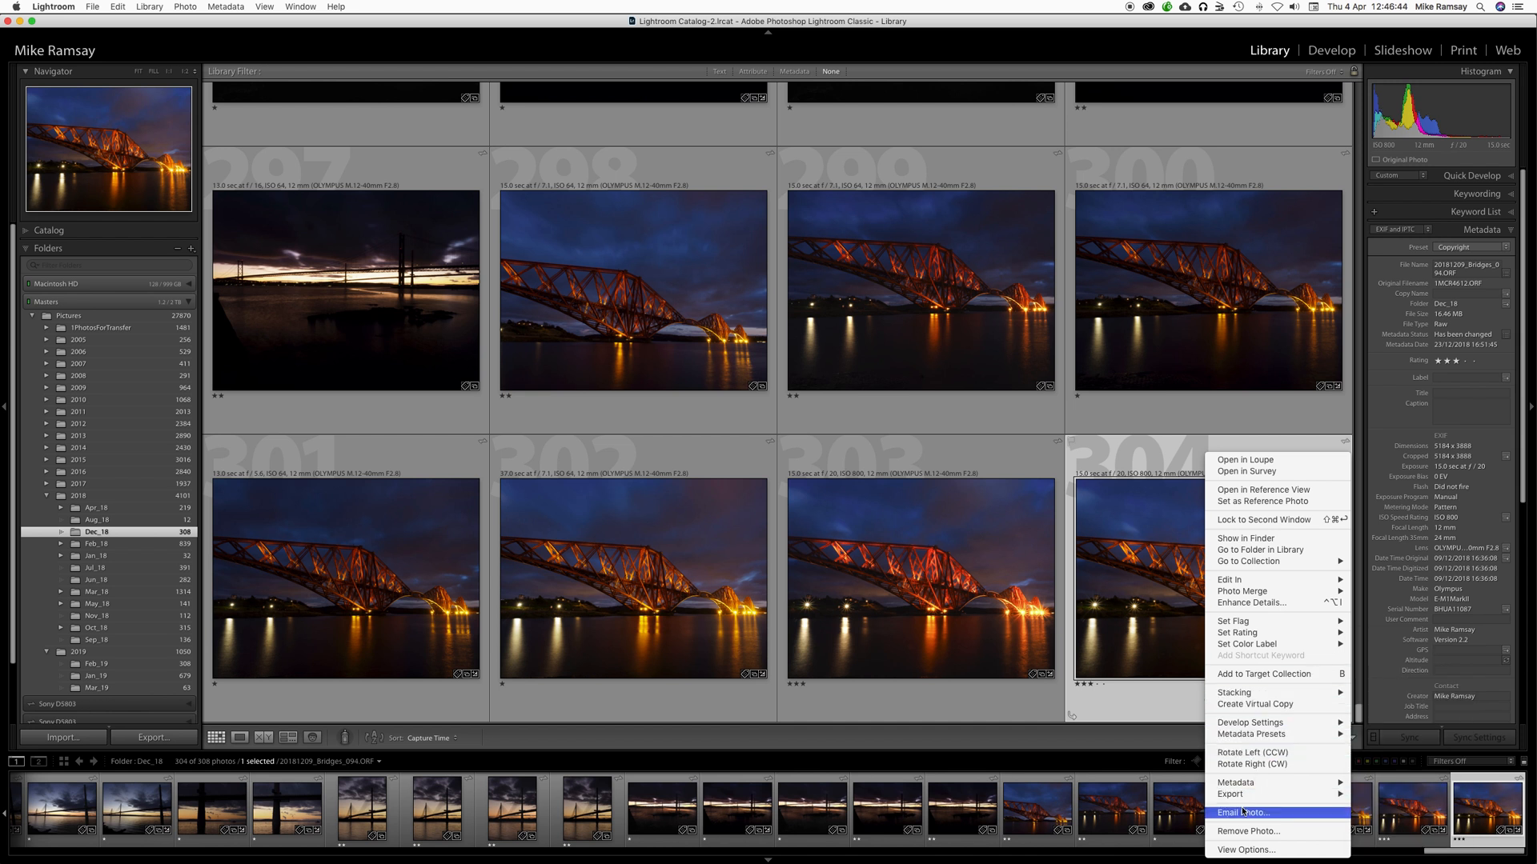
left_click(1161, 650)
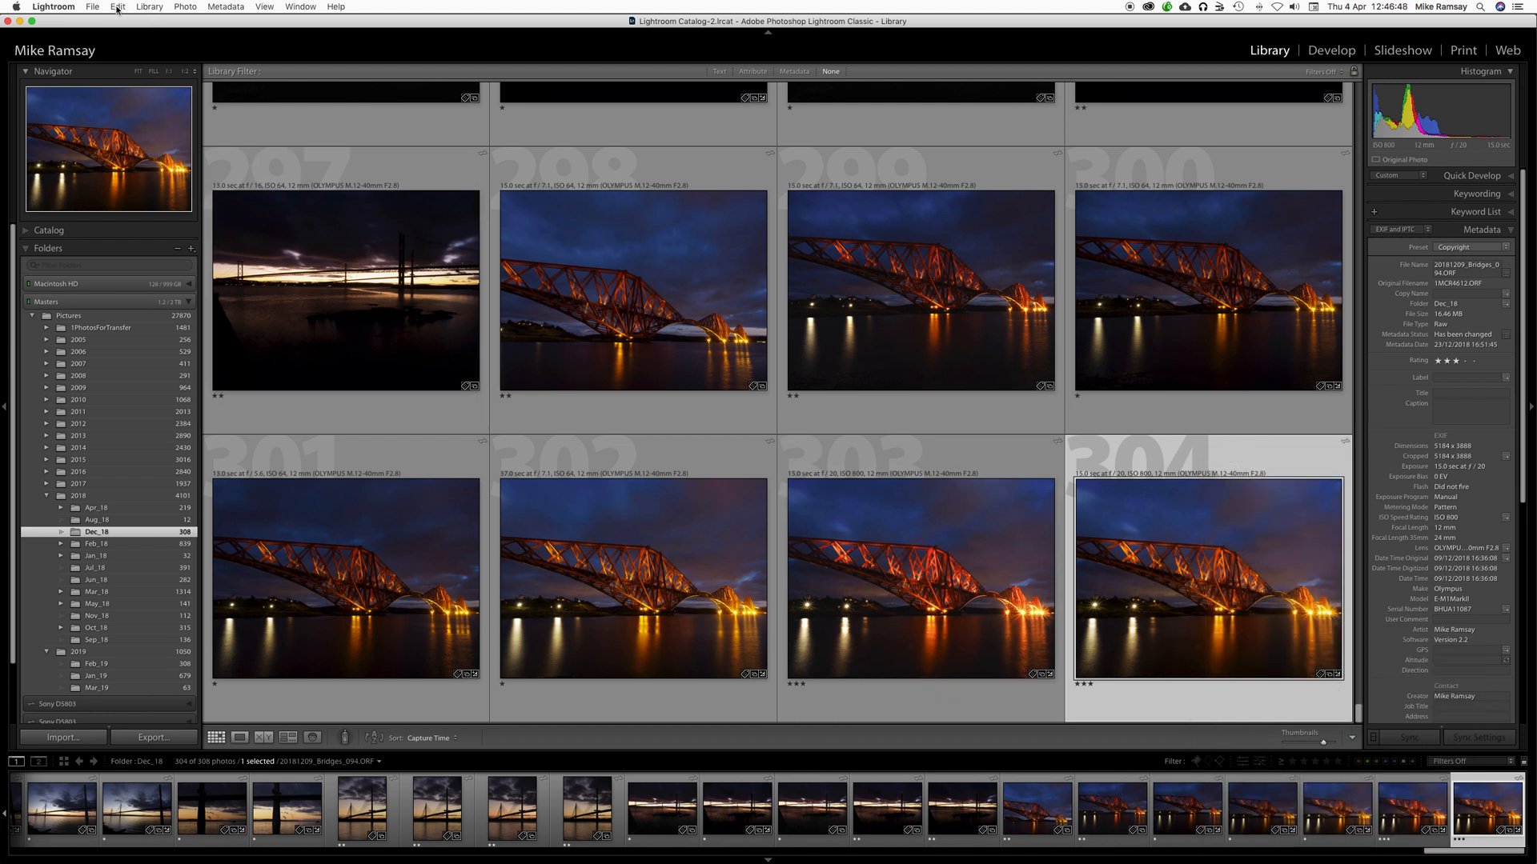
Step: Open the export settings for the selected bridge photo, 20181209_Bridges_094.ORF
left_click(186, 7)
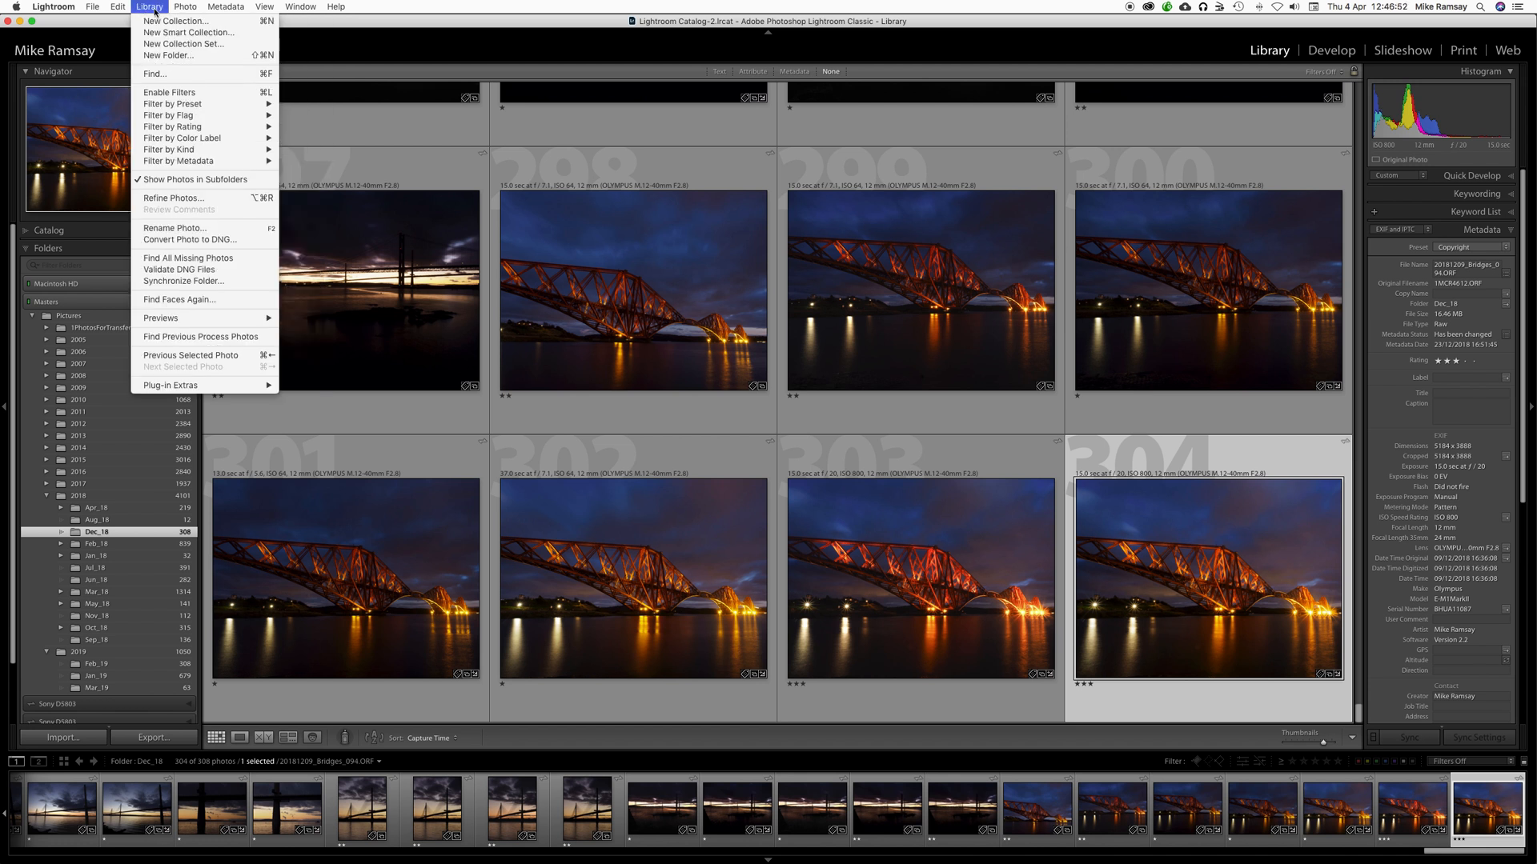
mouse_move(102, 12)
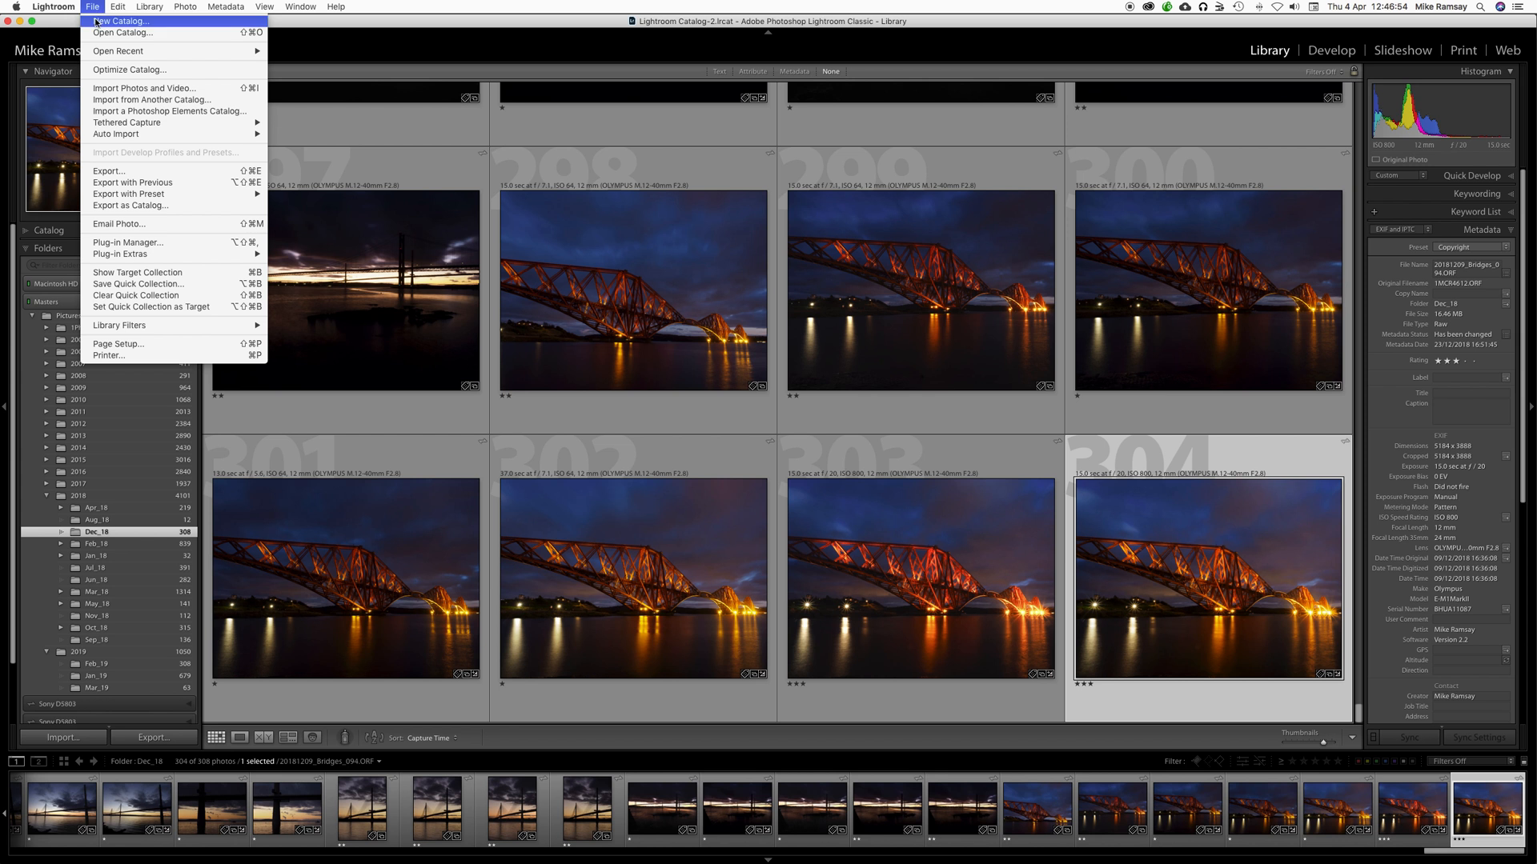
mouse_move(138, 331)
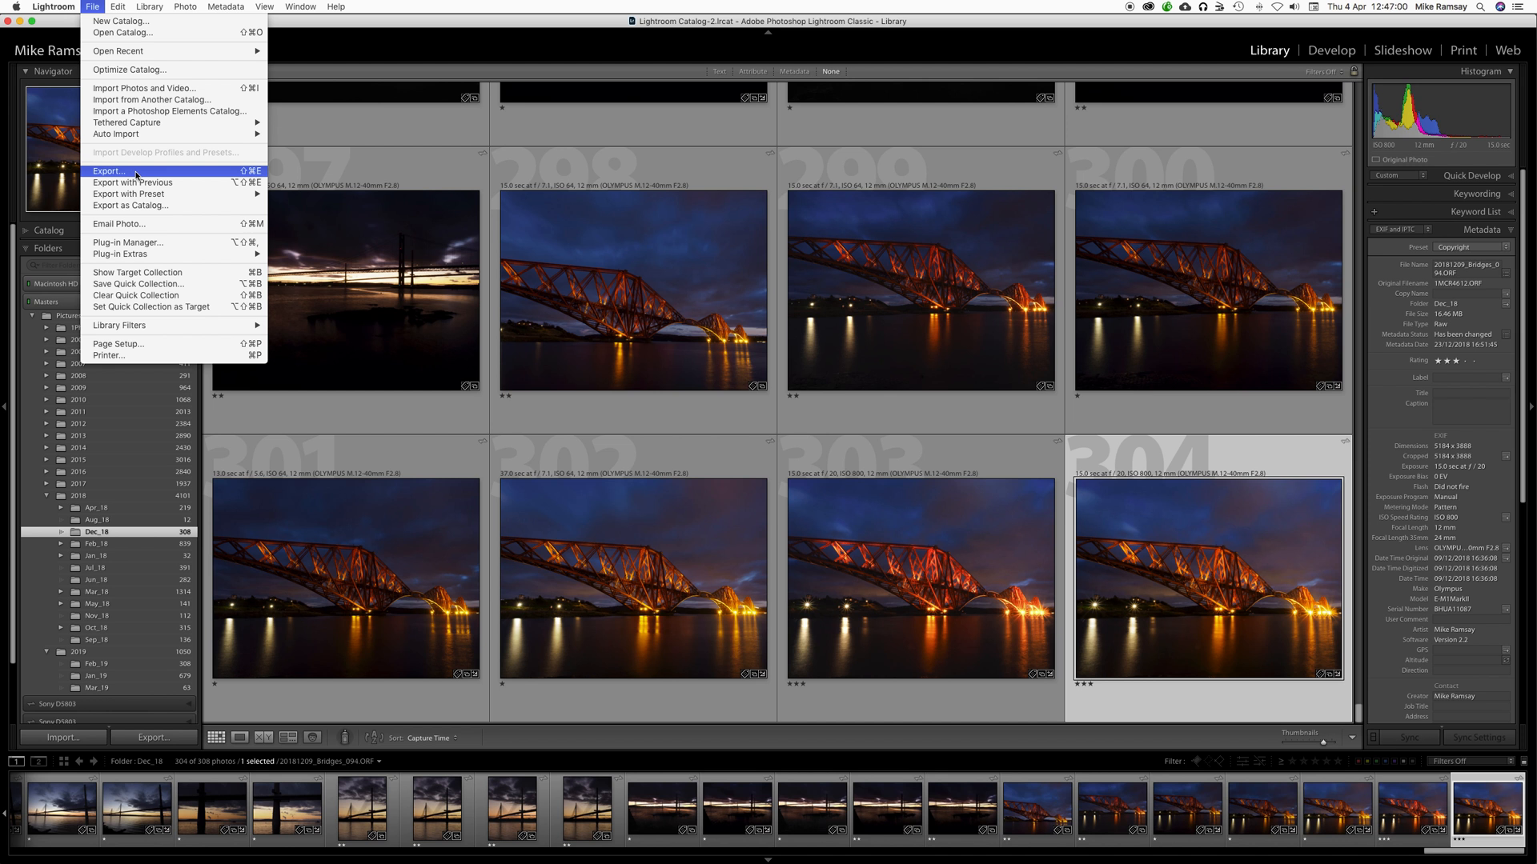
mouse_move(134, 197)
mouse_move(233, 192)
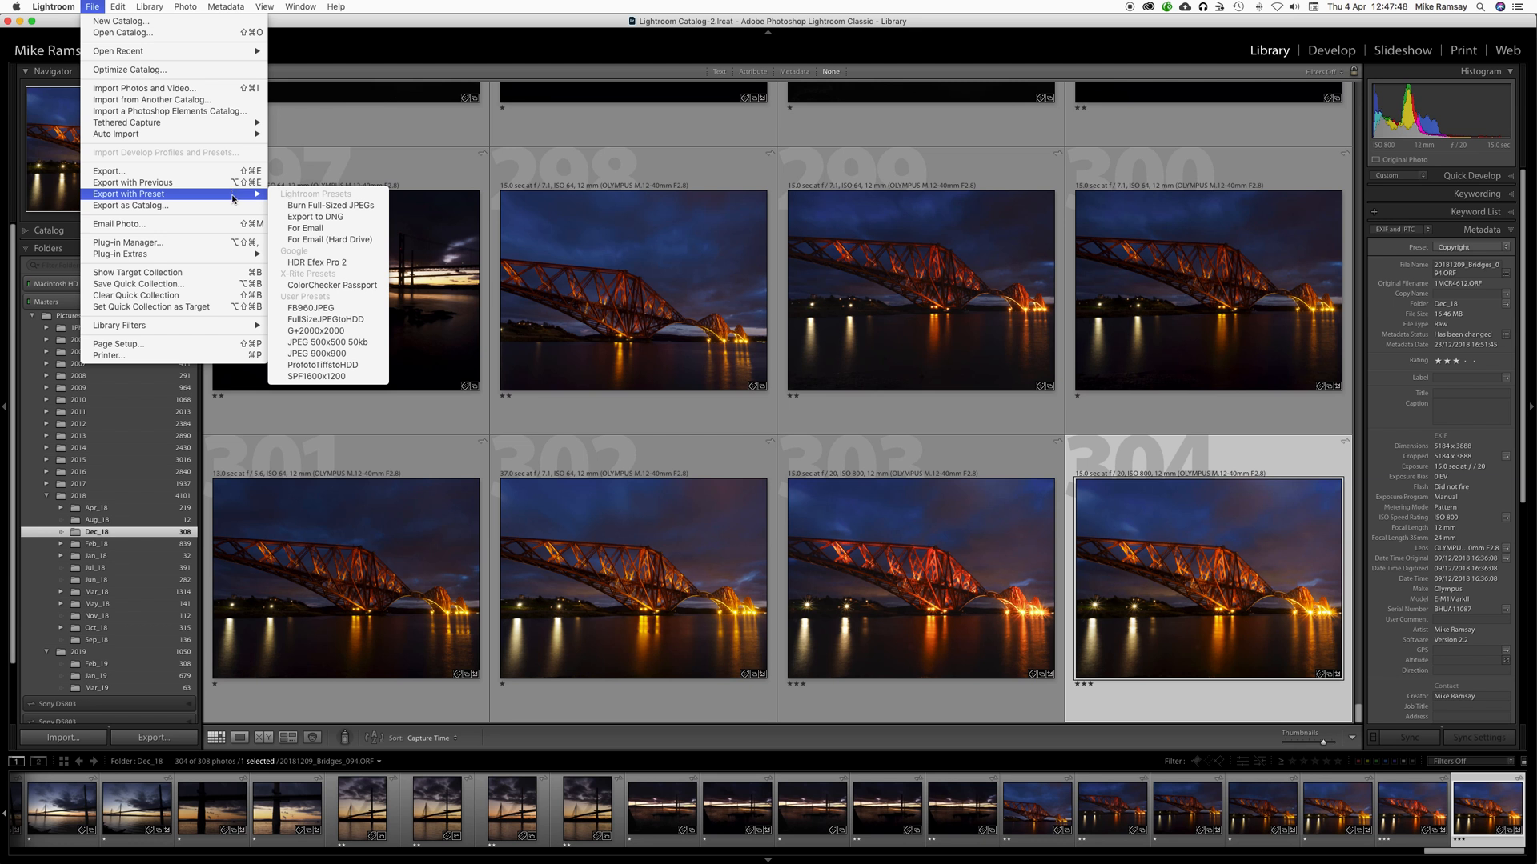
left_click(323, 308)
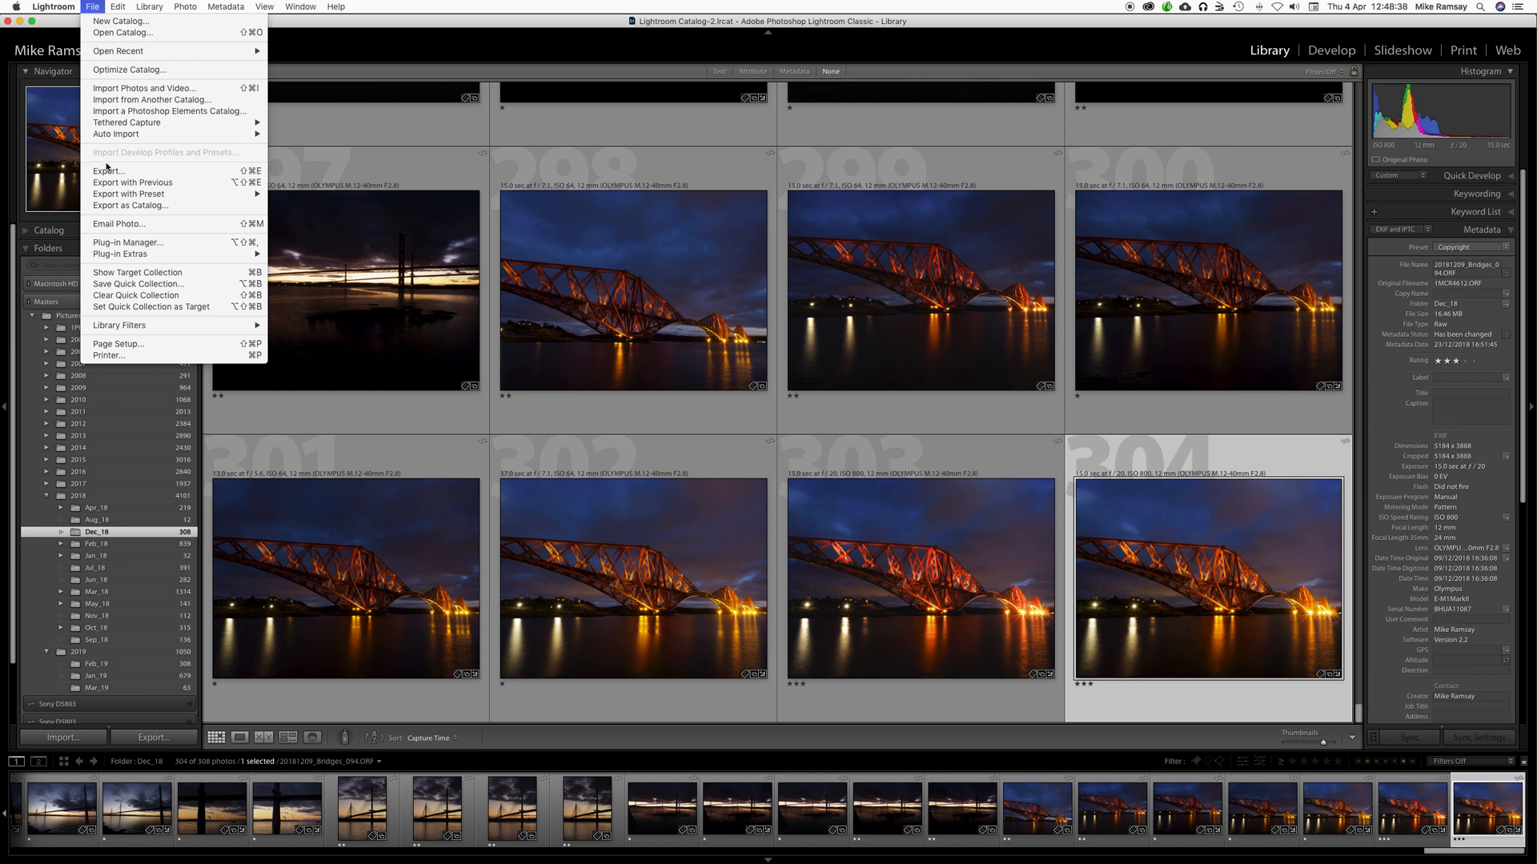
left_click(162, 175)
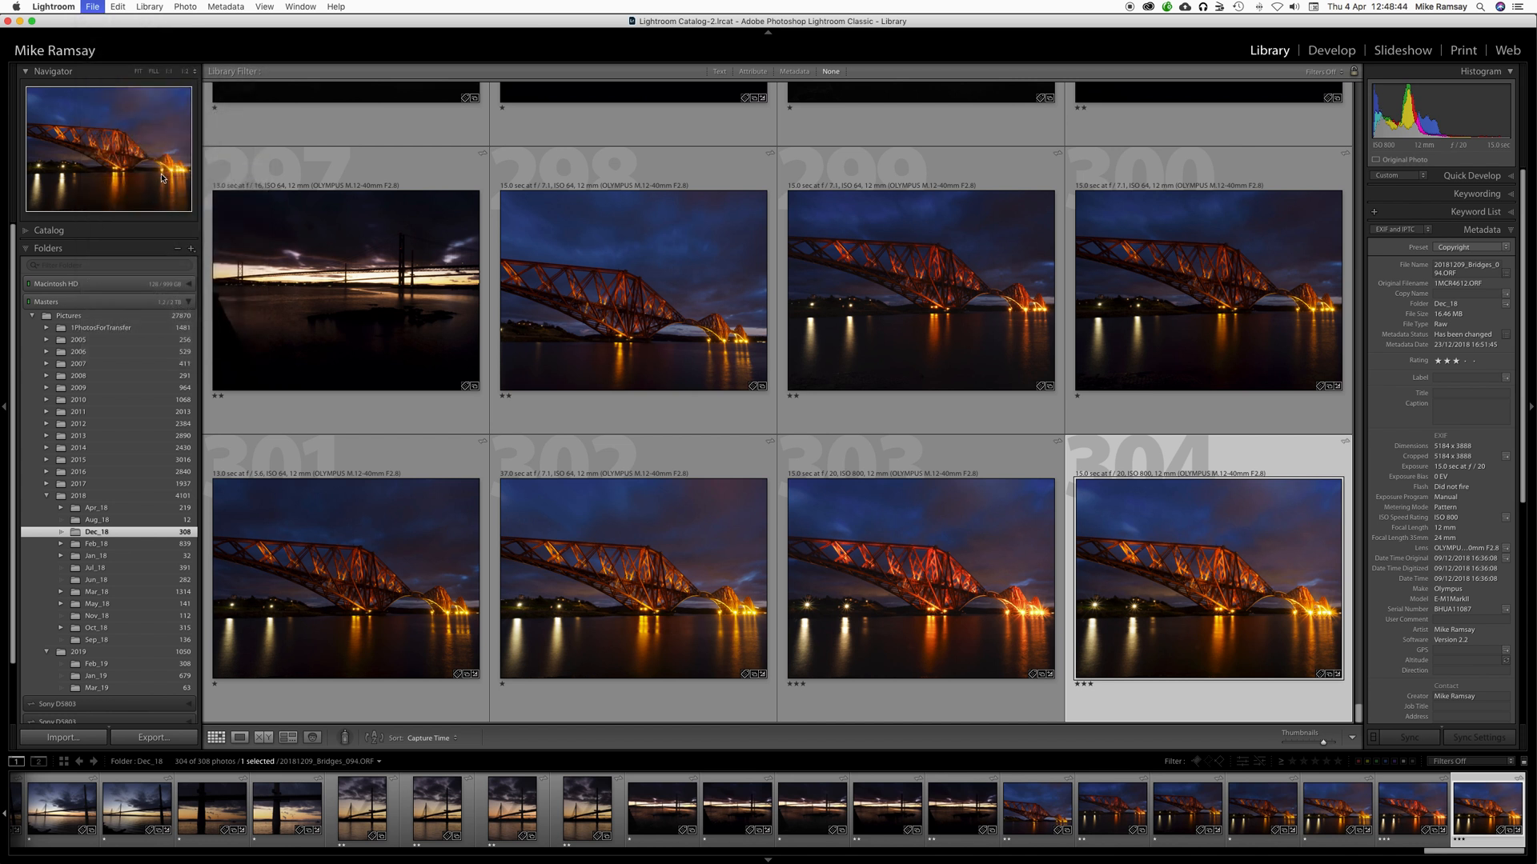
left_click_drag(451, 362, 555, 144)
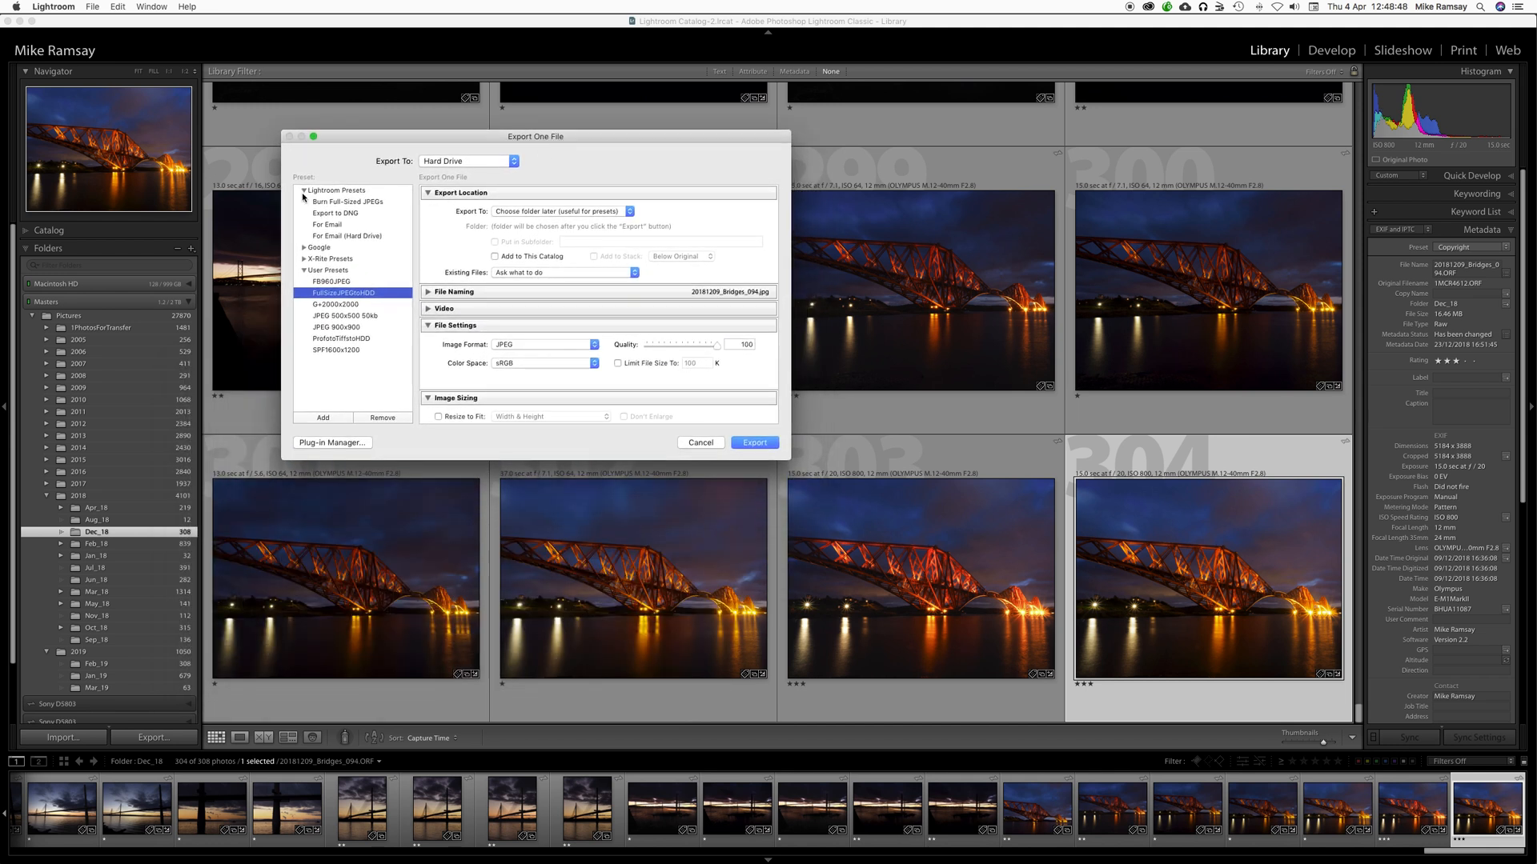
Step: Load the Burn Full-Sized JPEGs preset and set the export destination to Hard Drive
left_click(514, 162)
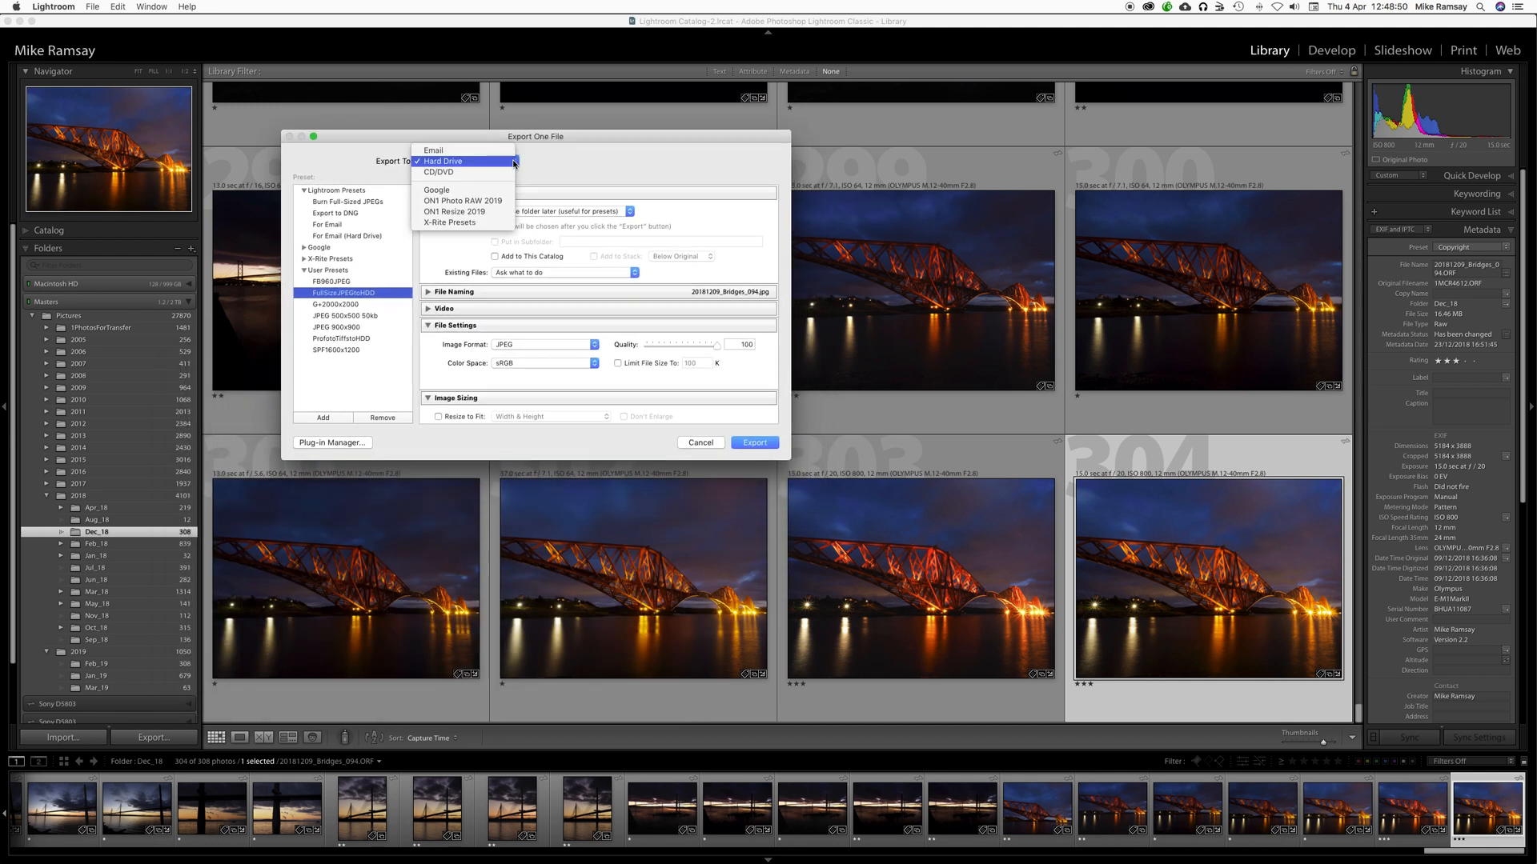
left_click(456, 164)
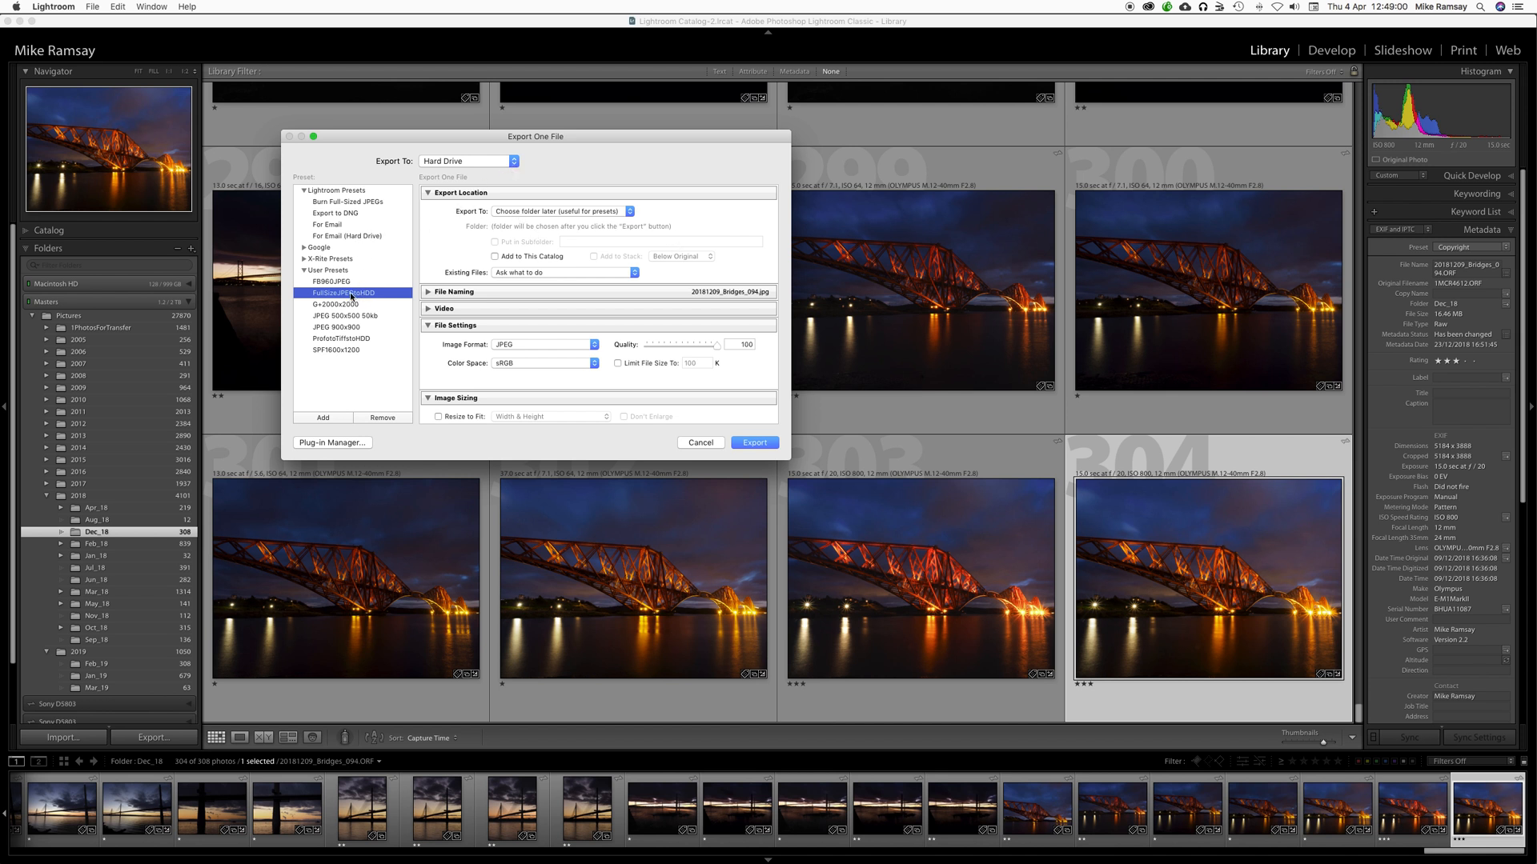
left_click(347, 201)
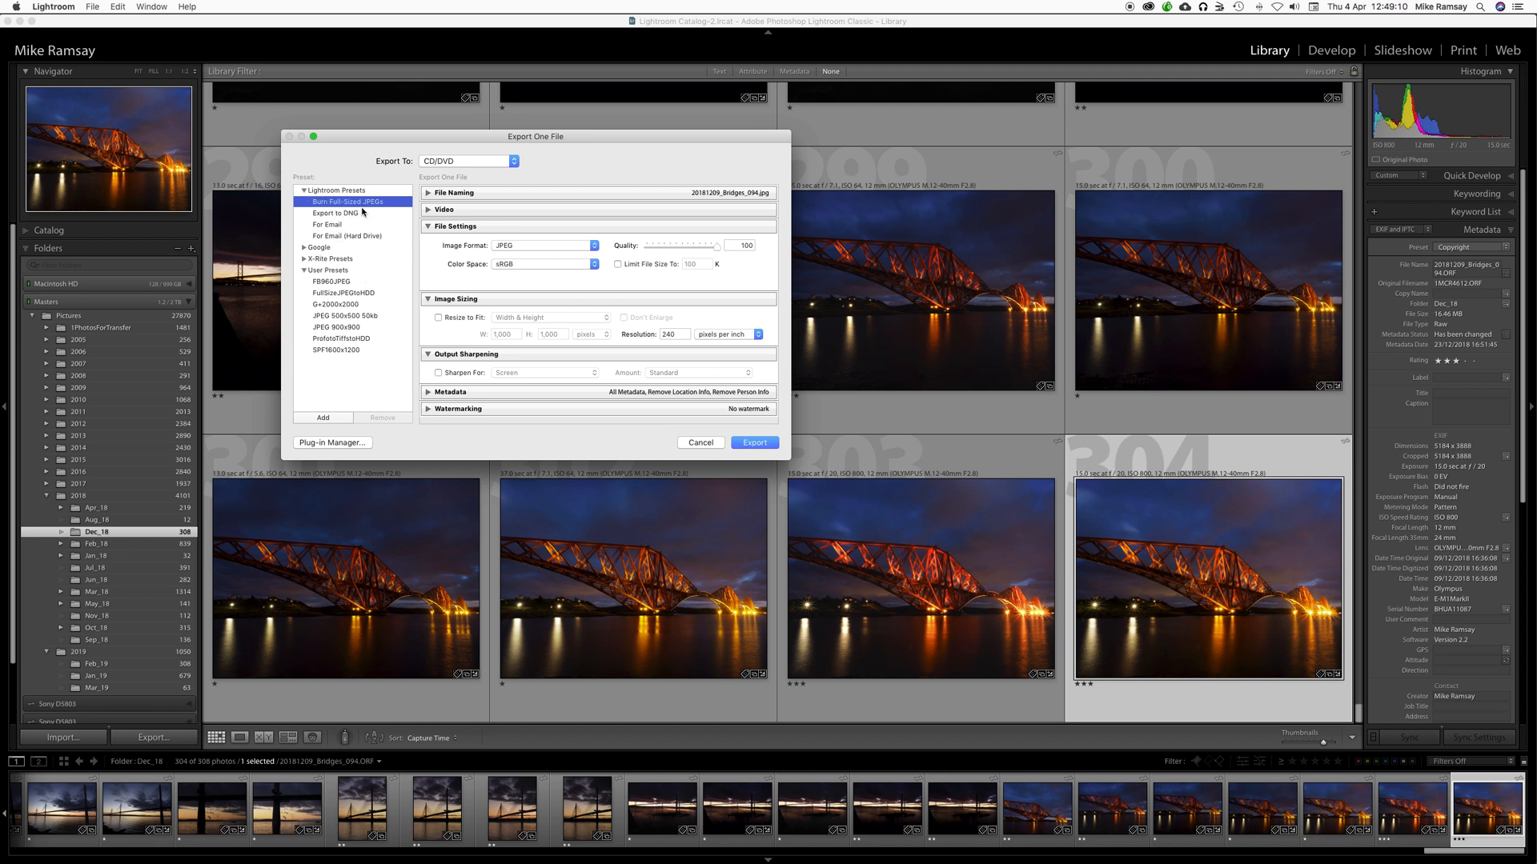
left_click(442, 164)
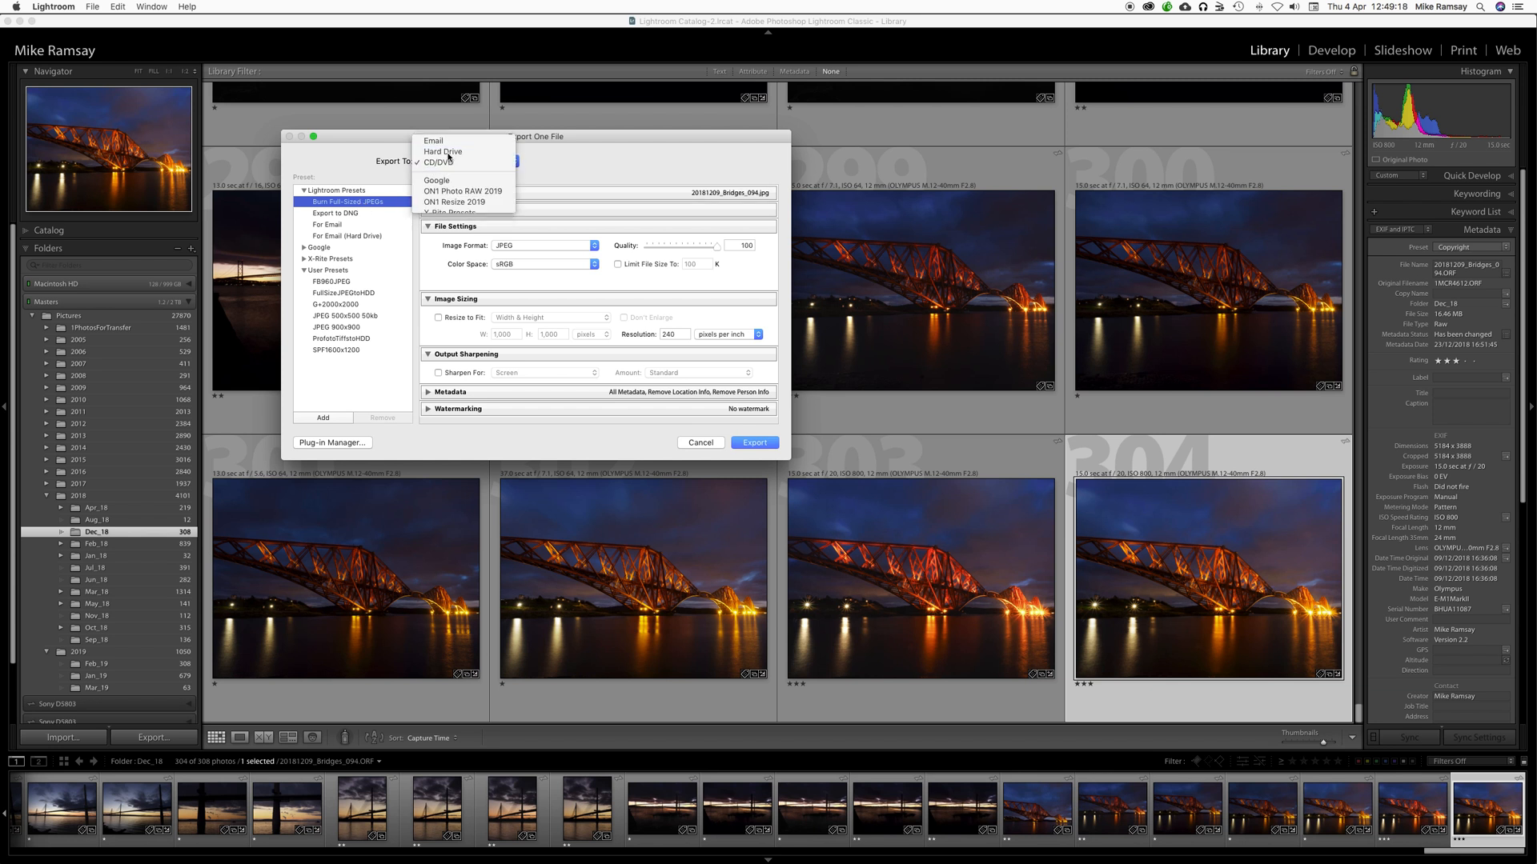
left_click(448, 152)
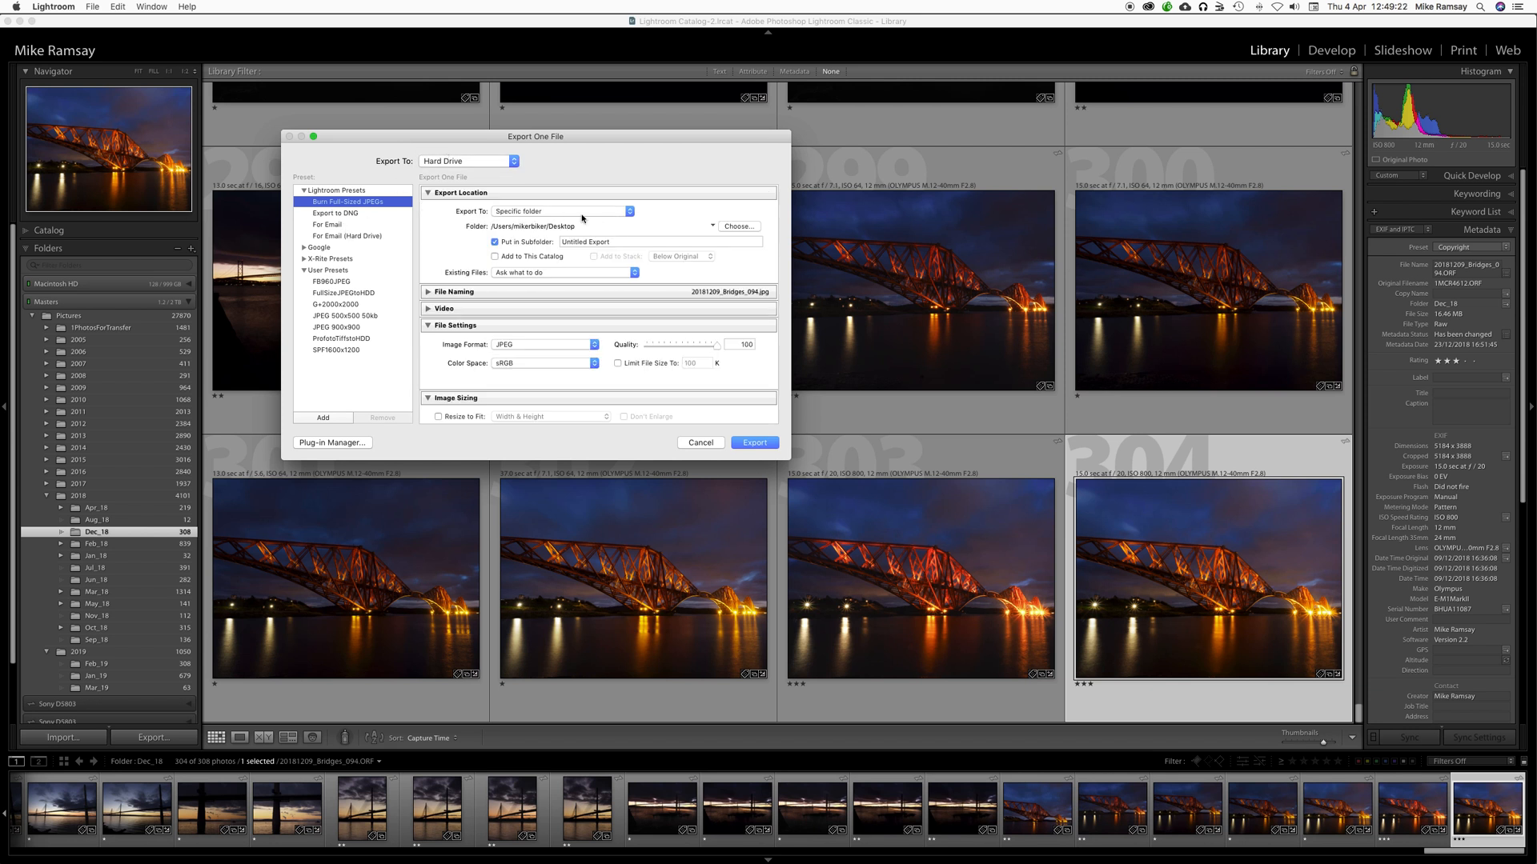
Step: Set the export location to "Choose folder later (useful for presets)" and the handling of existing files to "Ask what to do"
left_click(631, 212)
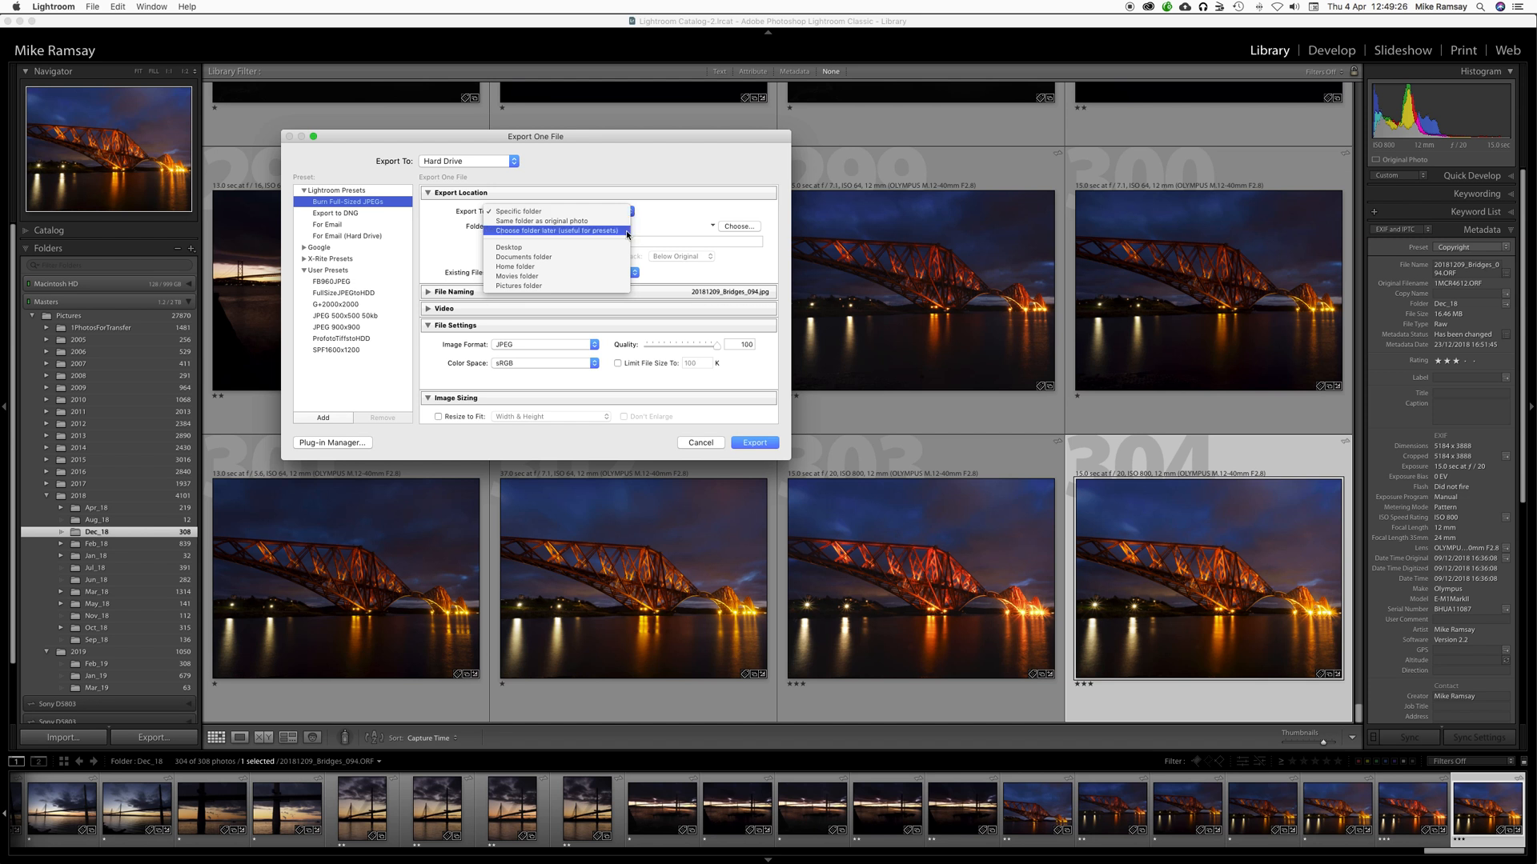
left_click(548, 232)
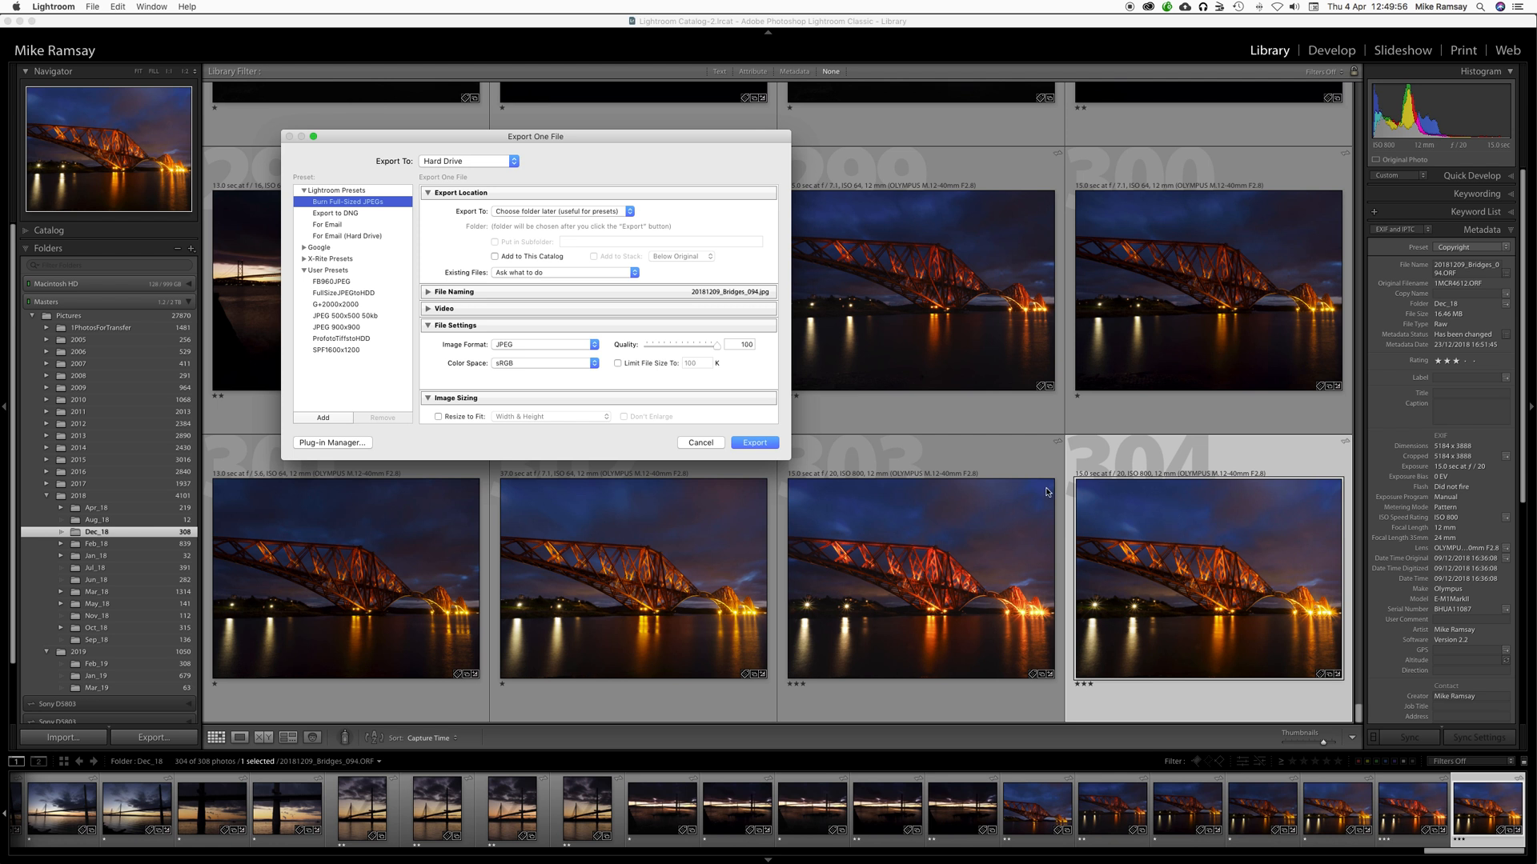
left_click(543, 274)
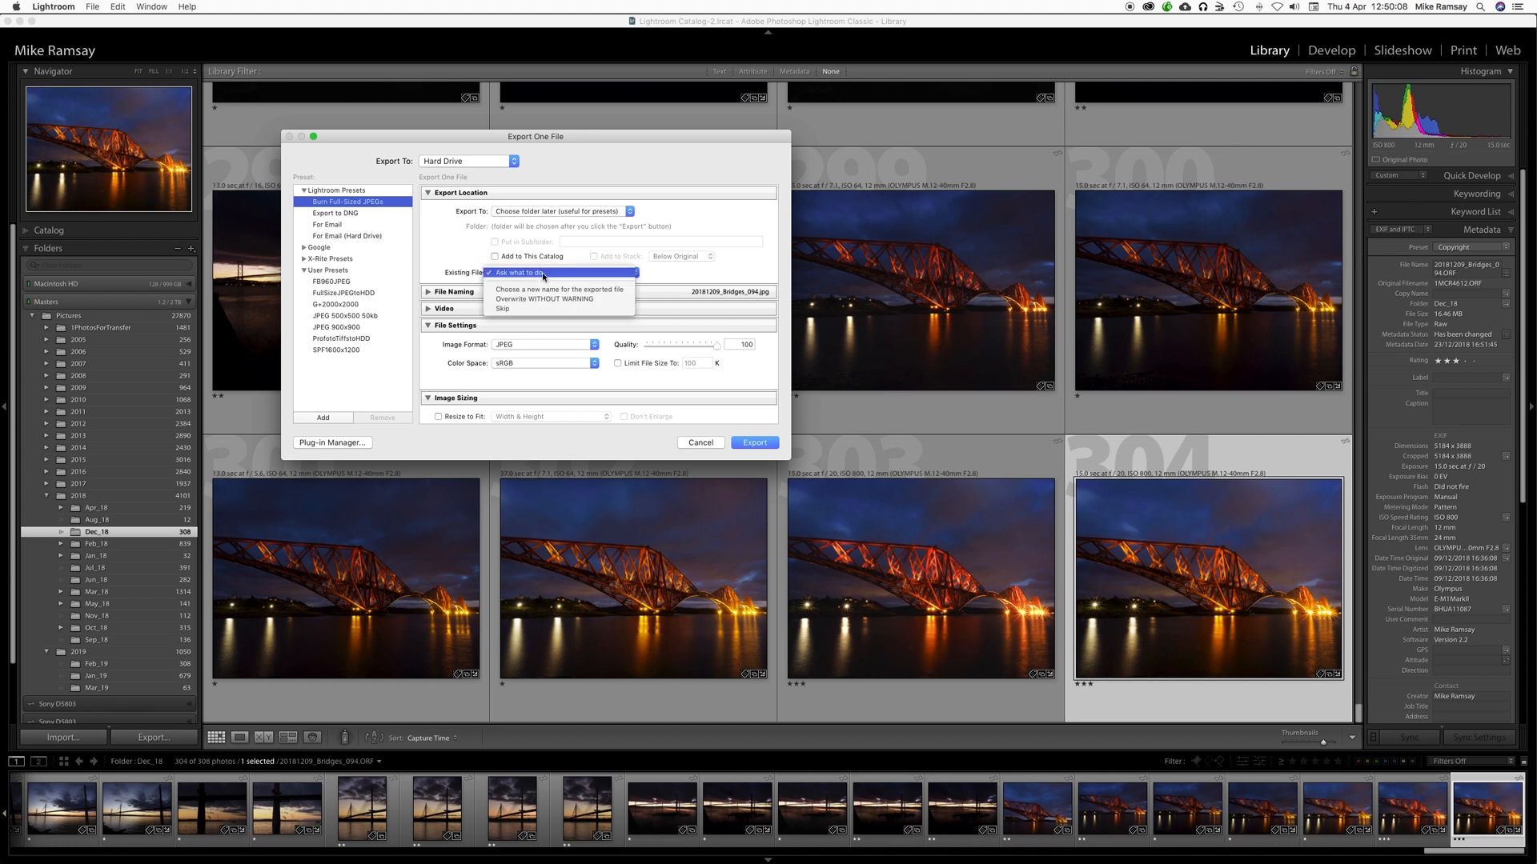
left_click(536, 274)
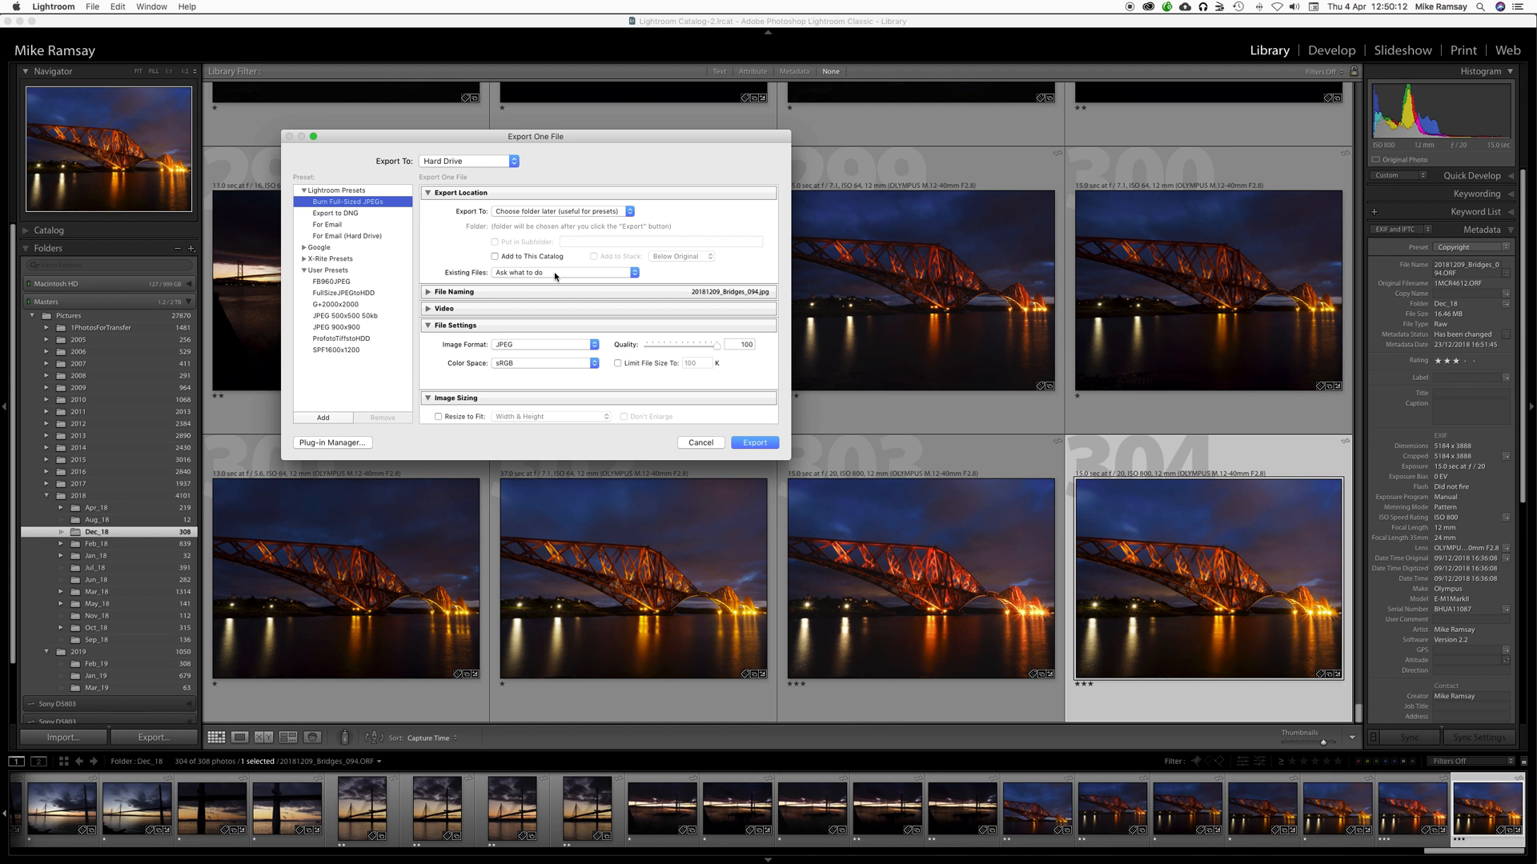
Step: Try renaming the exported file with the Filename template
left_click(428, 293)
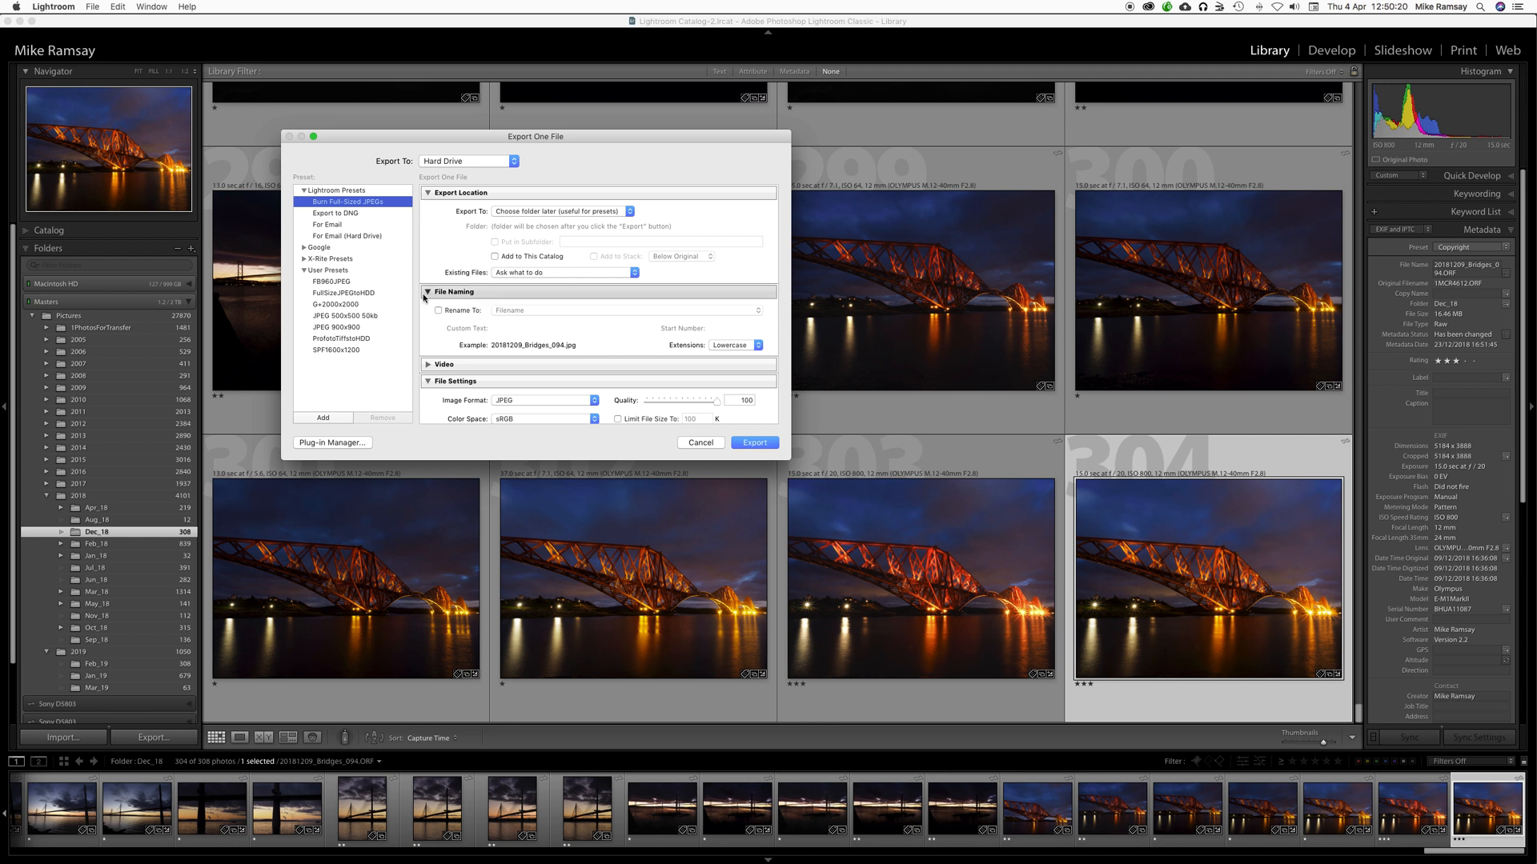
left_click(438, 311)
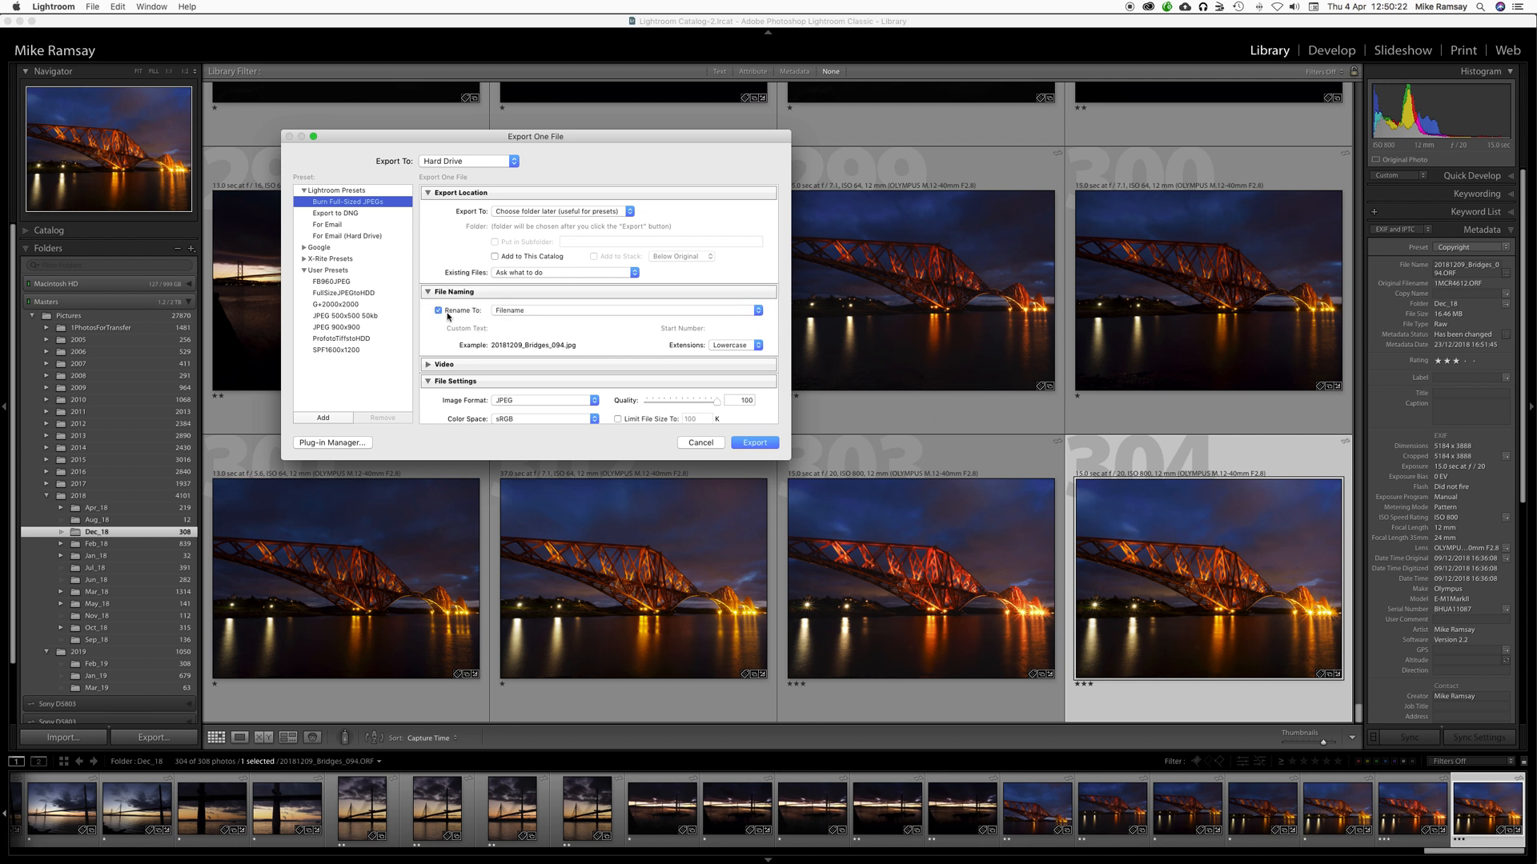
left_click(572, 312)
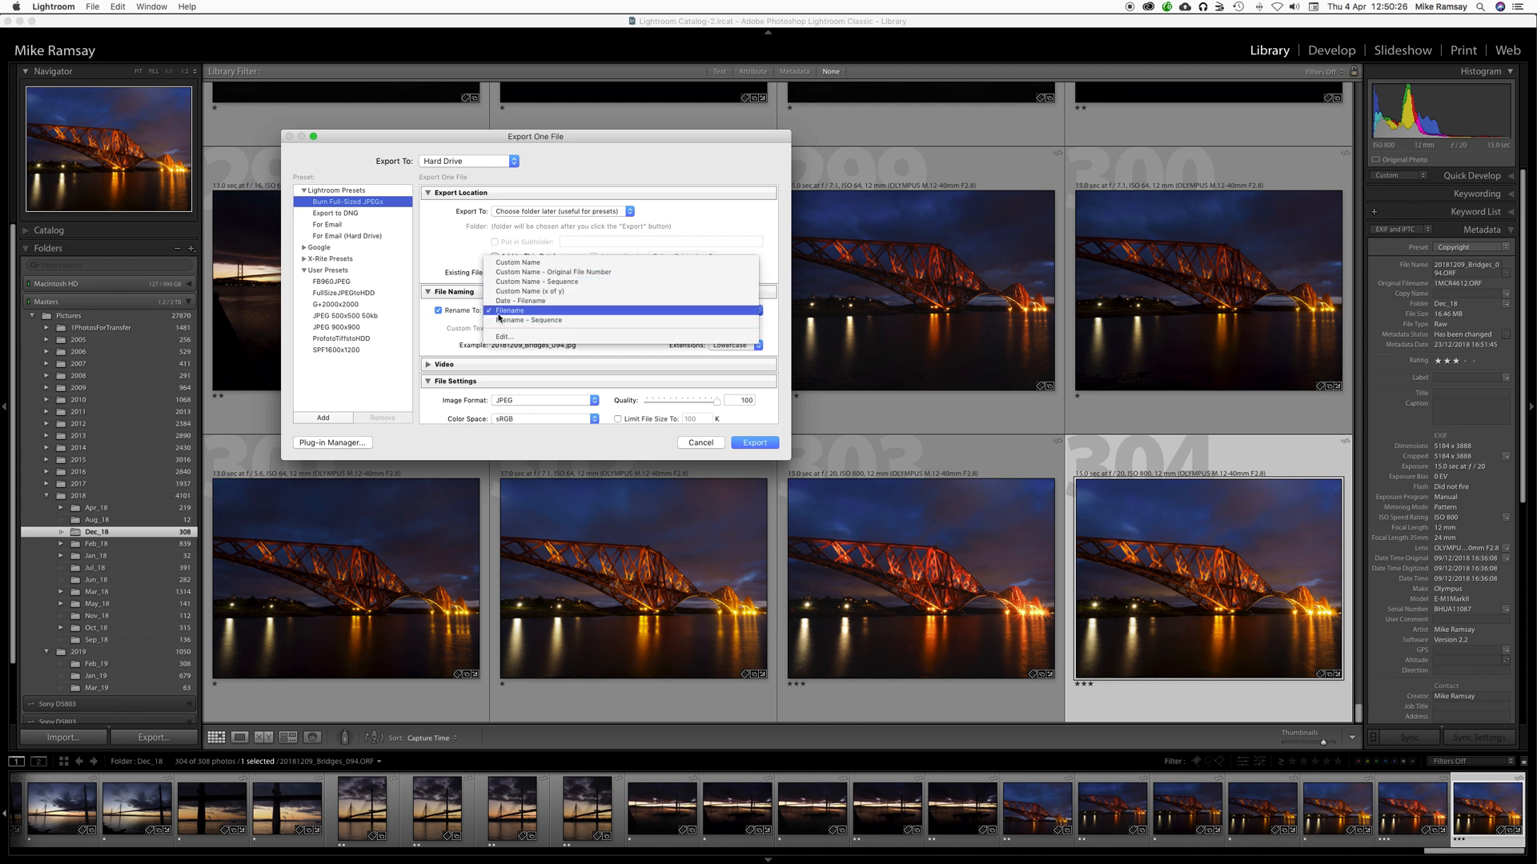
left_click(439, 312)
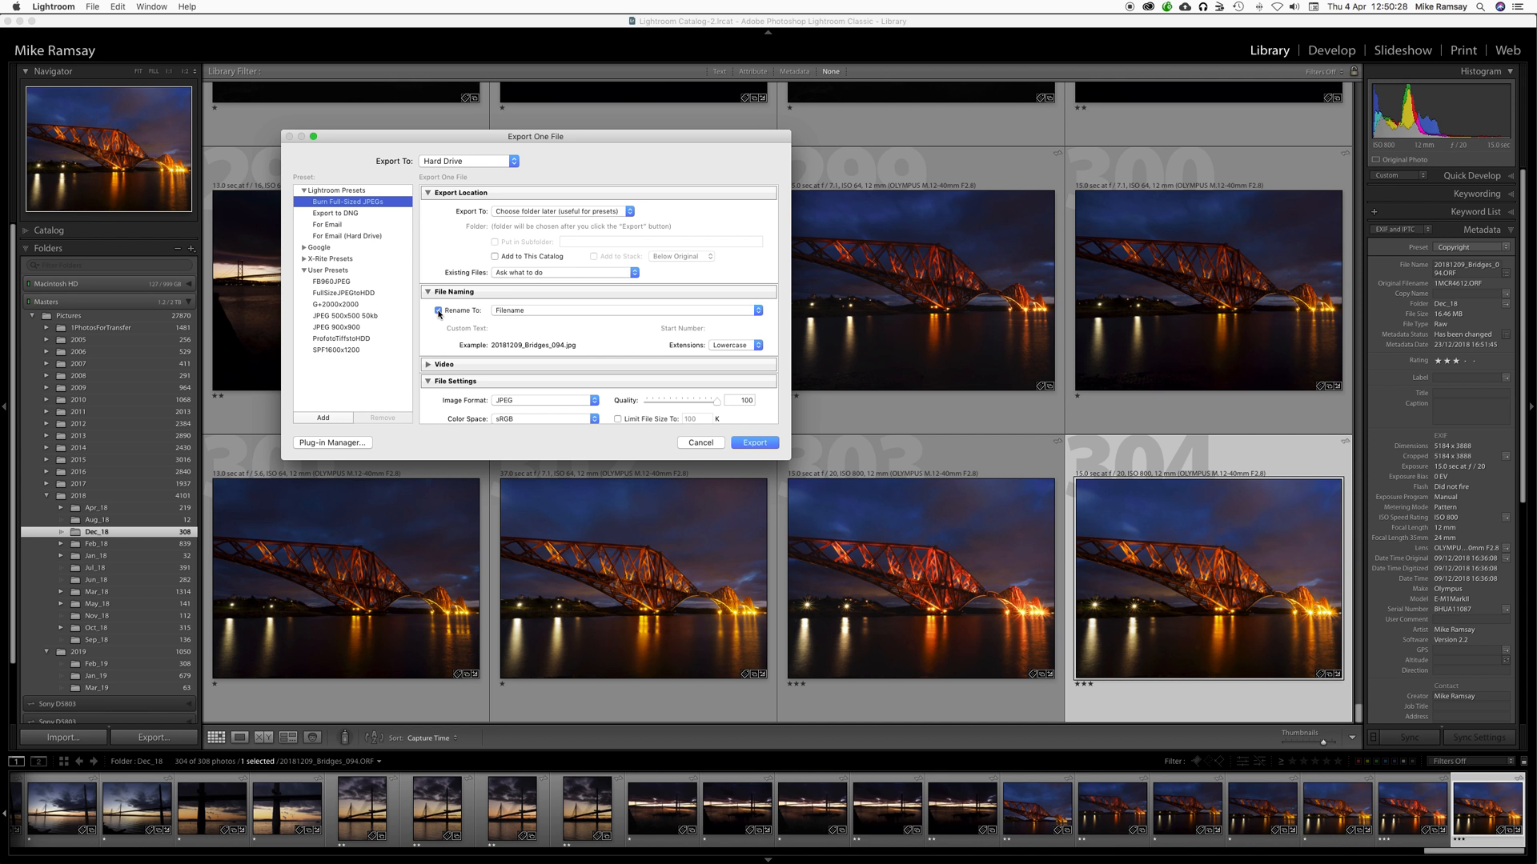
left_click(429, 293)
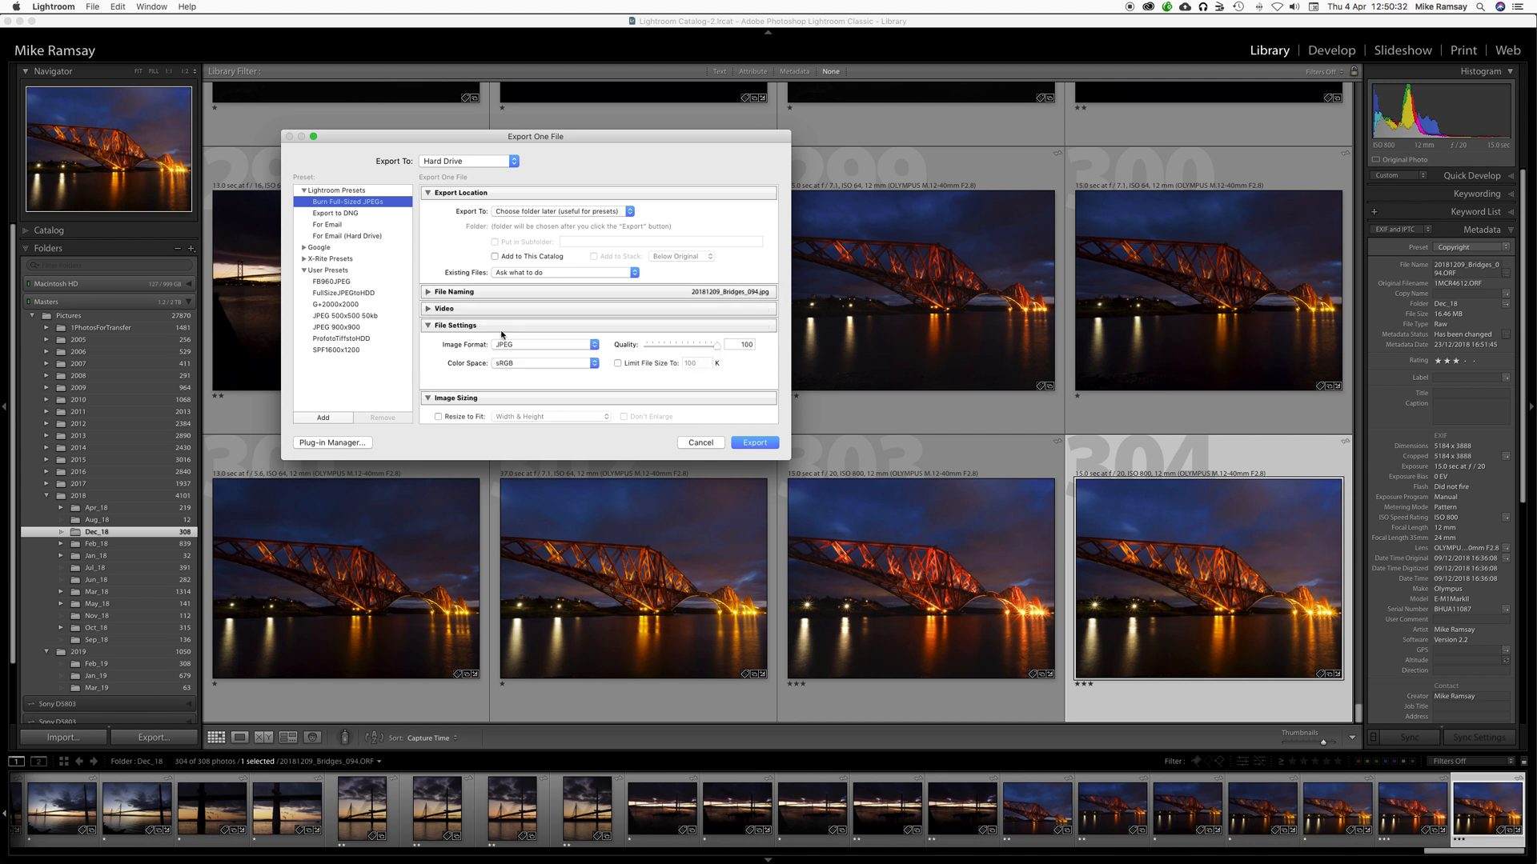
Step: Set the file settings to JPEG format at quality 100 in the sRGB color space, without a file size limit
scroll(558, 311, "down", 3)
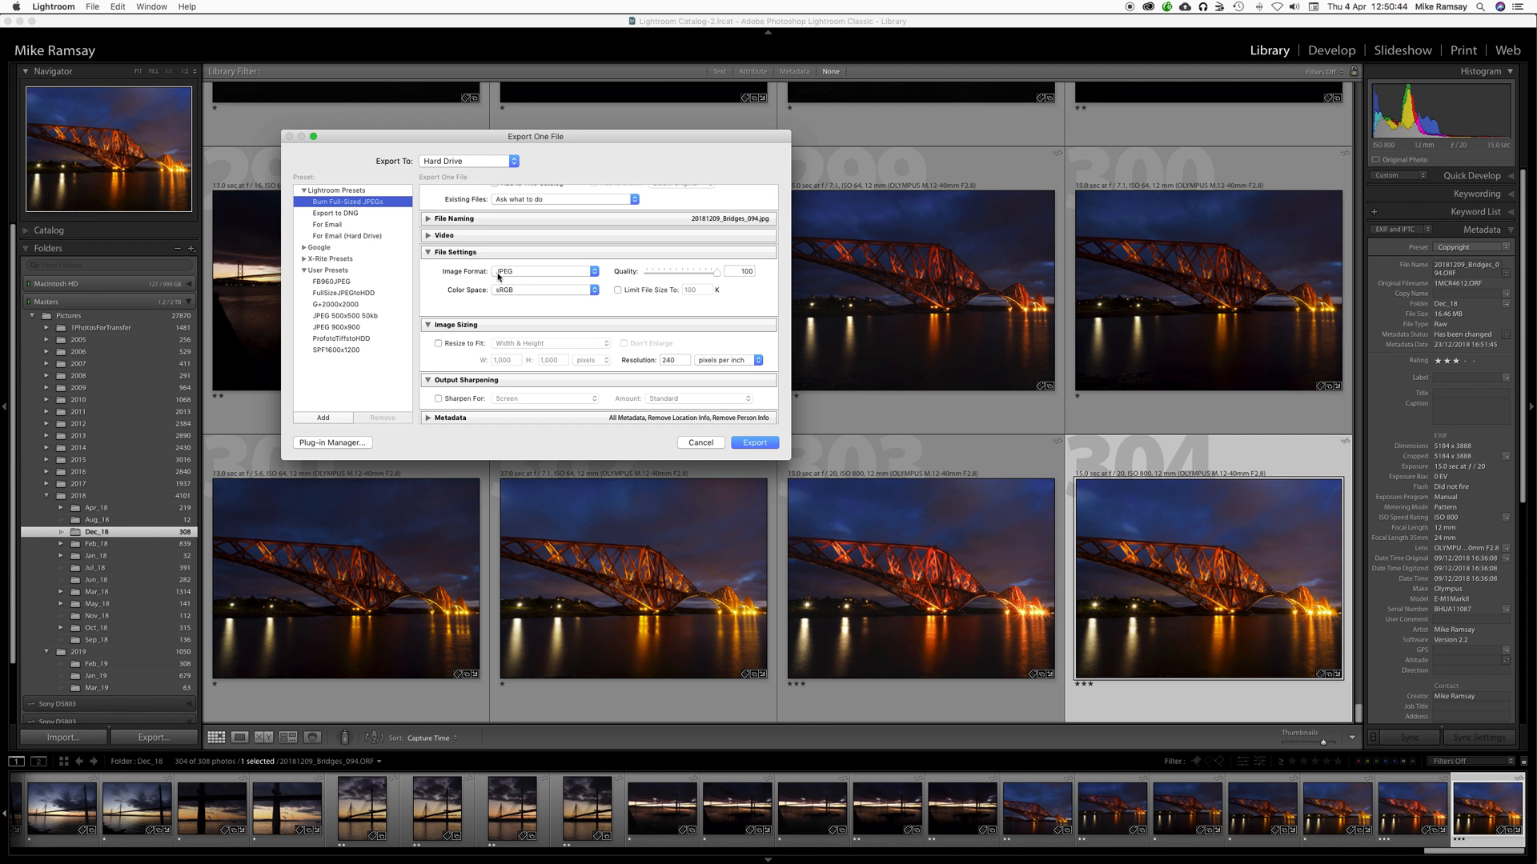
left_click(594, 274)
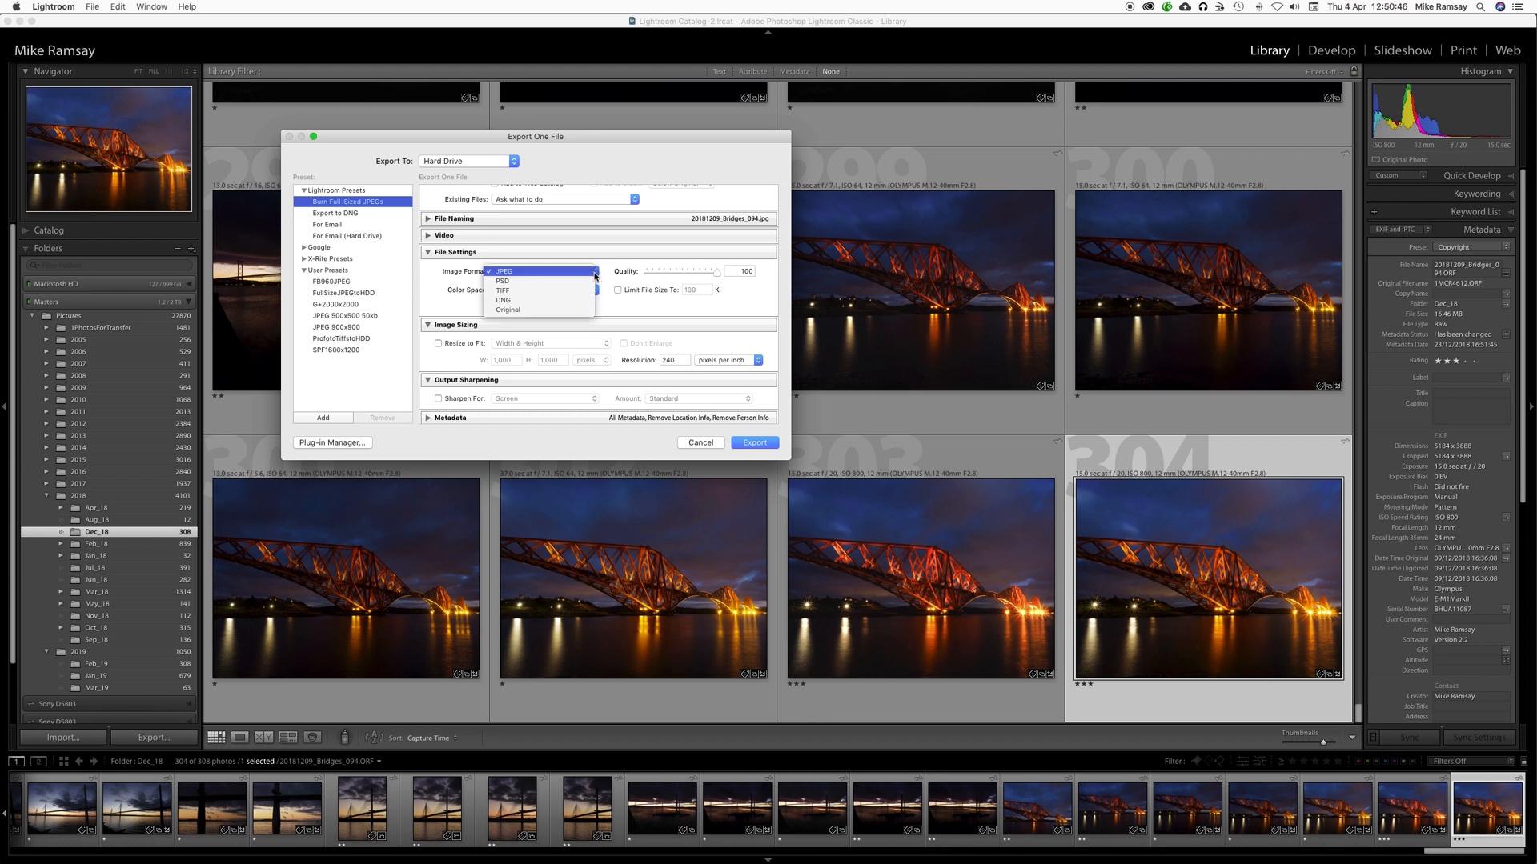
left_click(505, 271)
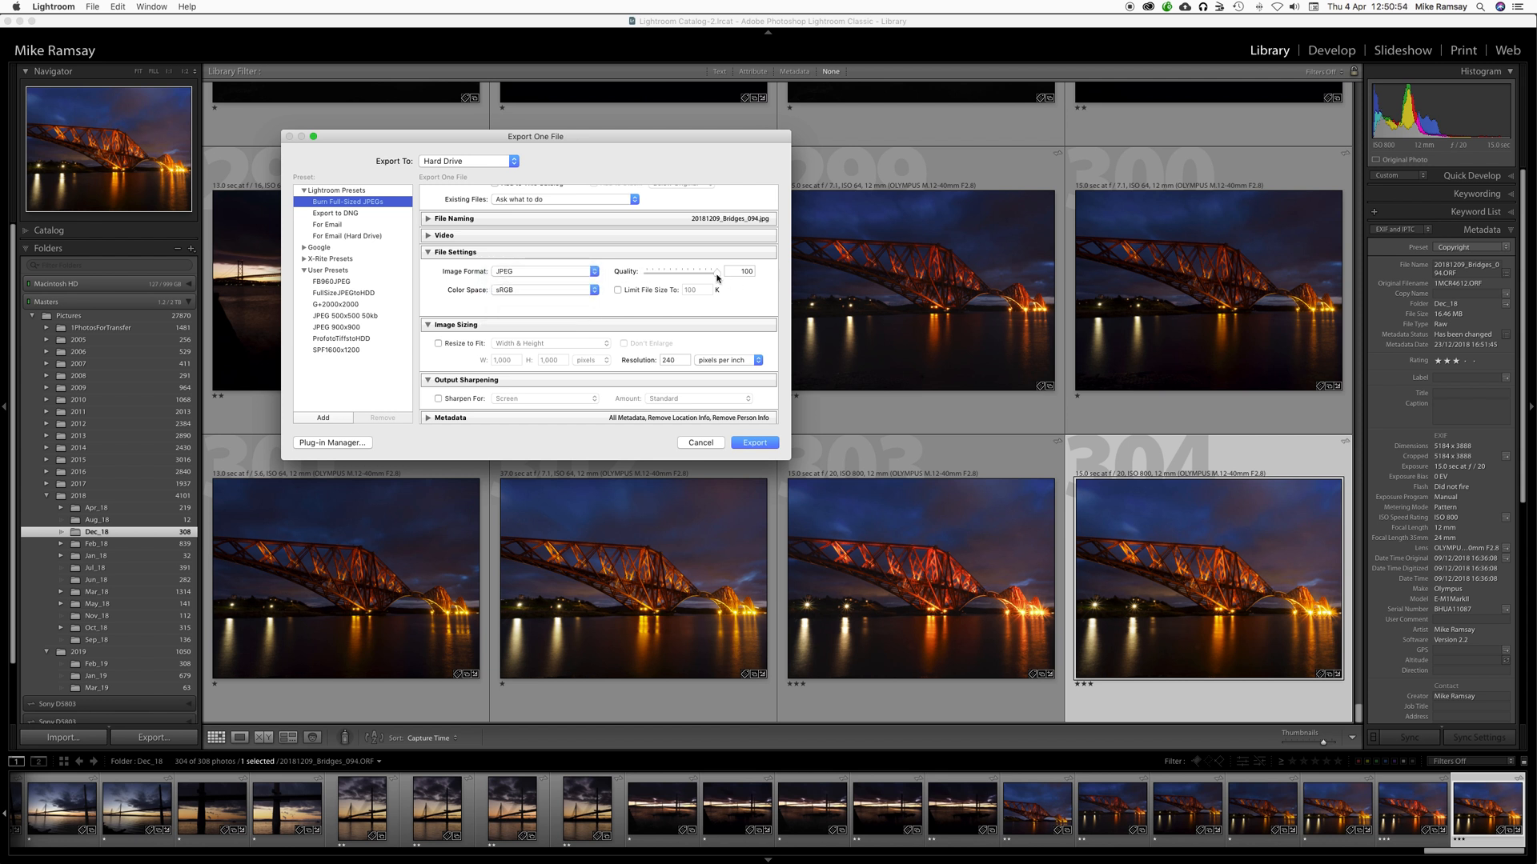
mouse_move(718, 277)
left_mouse_down()
mouse_move(659, 275)
mouse_move(733, 279)
left_mouse_up()
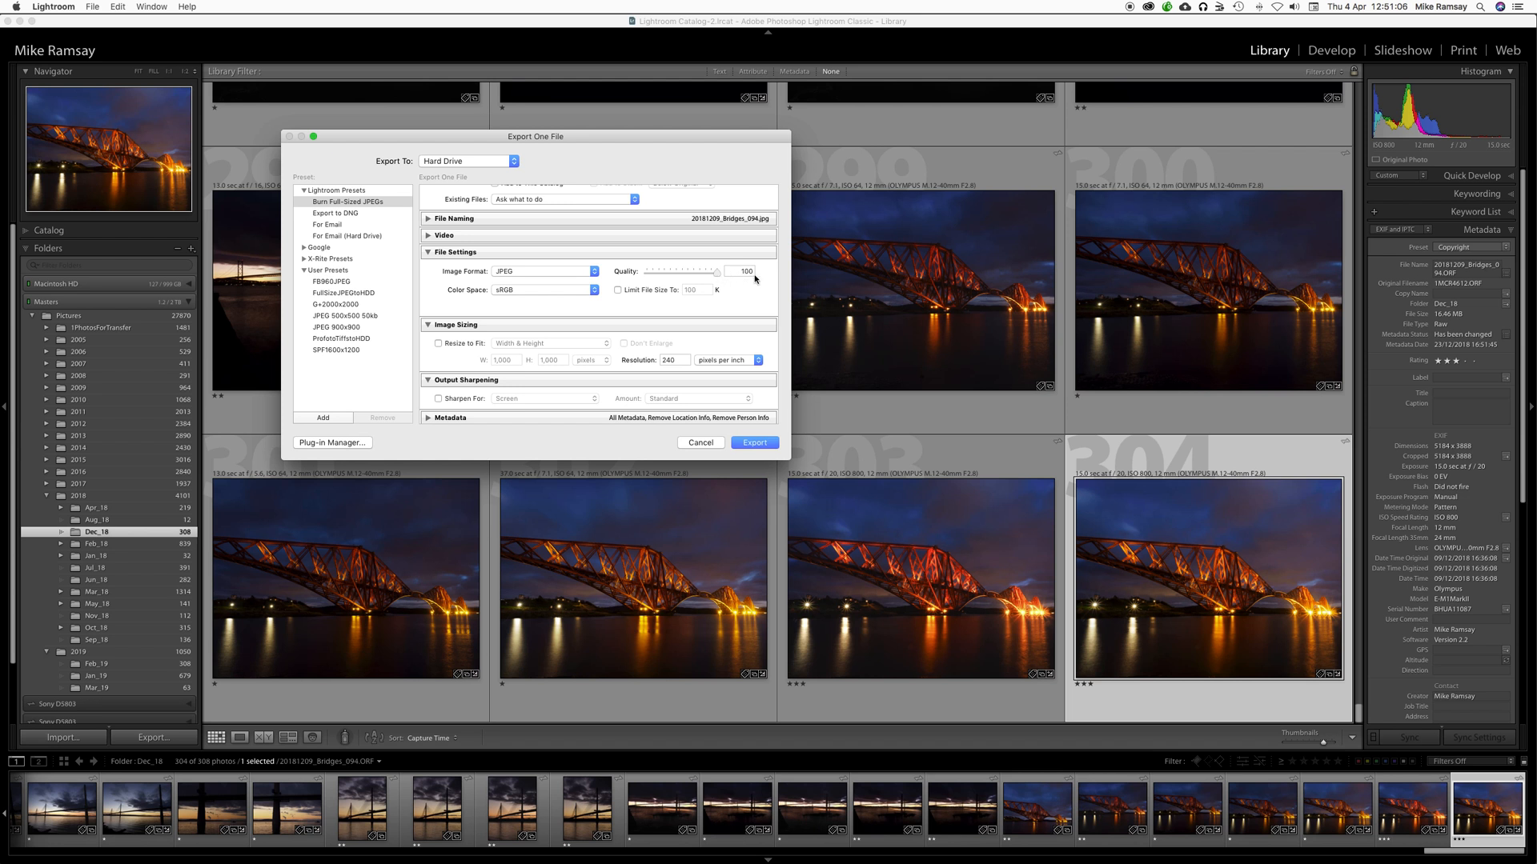
left_click(517, 292)
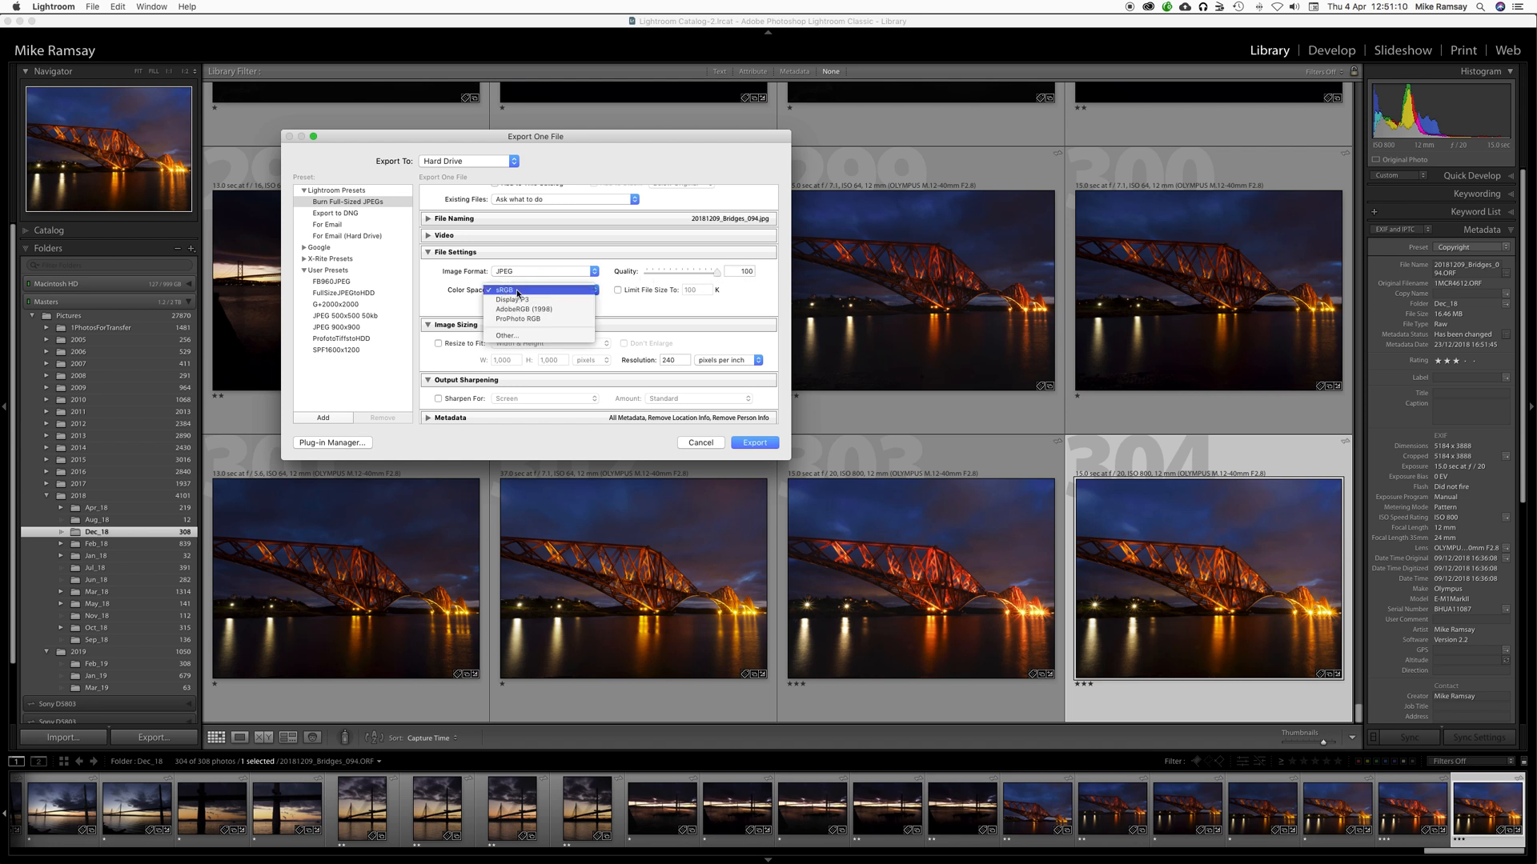
left_click(518, 293)
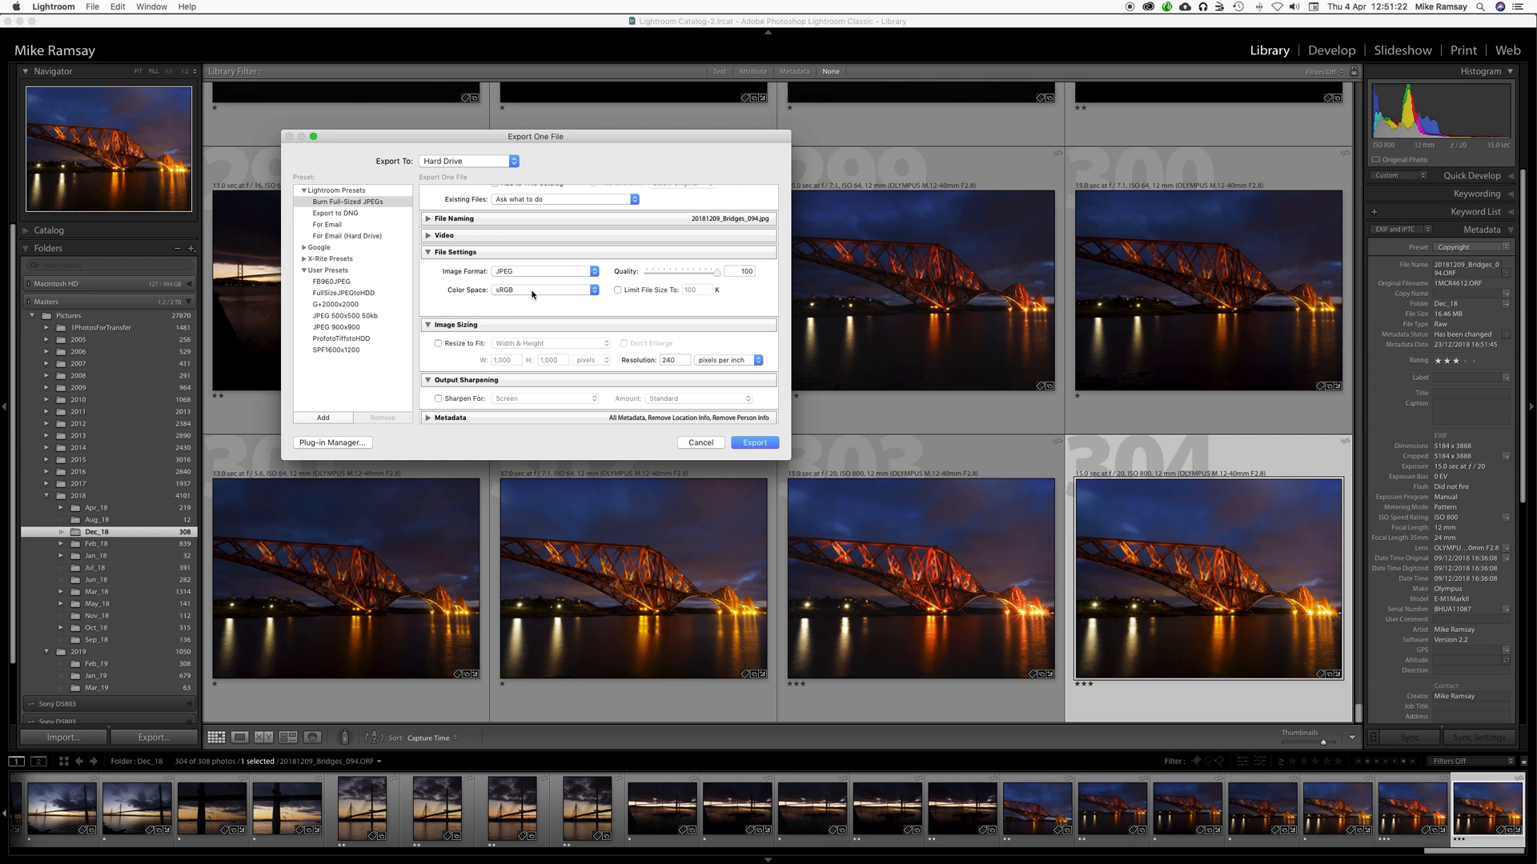
left_click(619, 292)
left_click(618, 291)
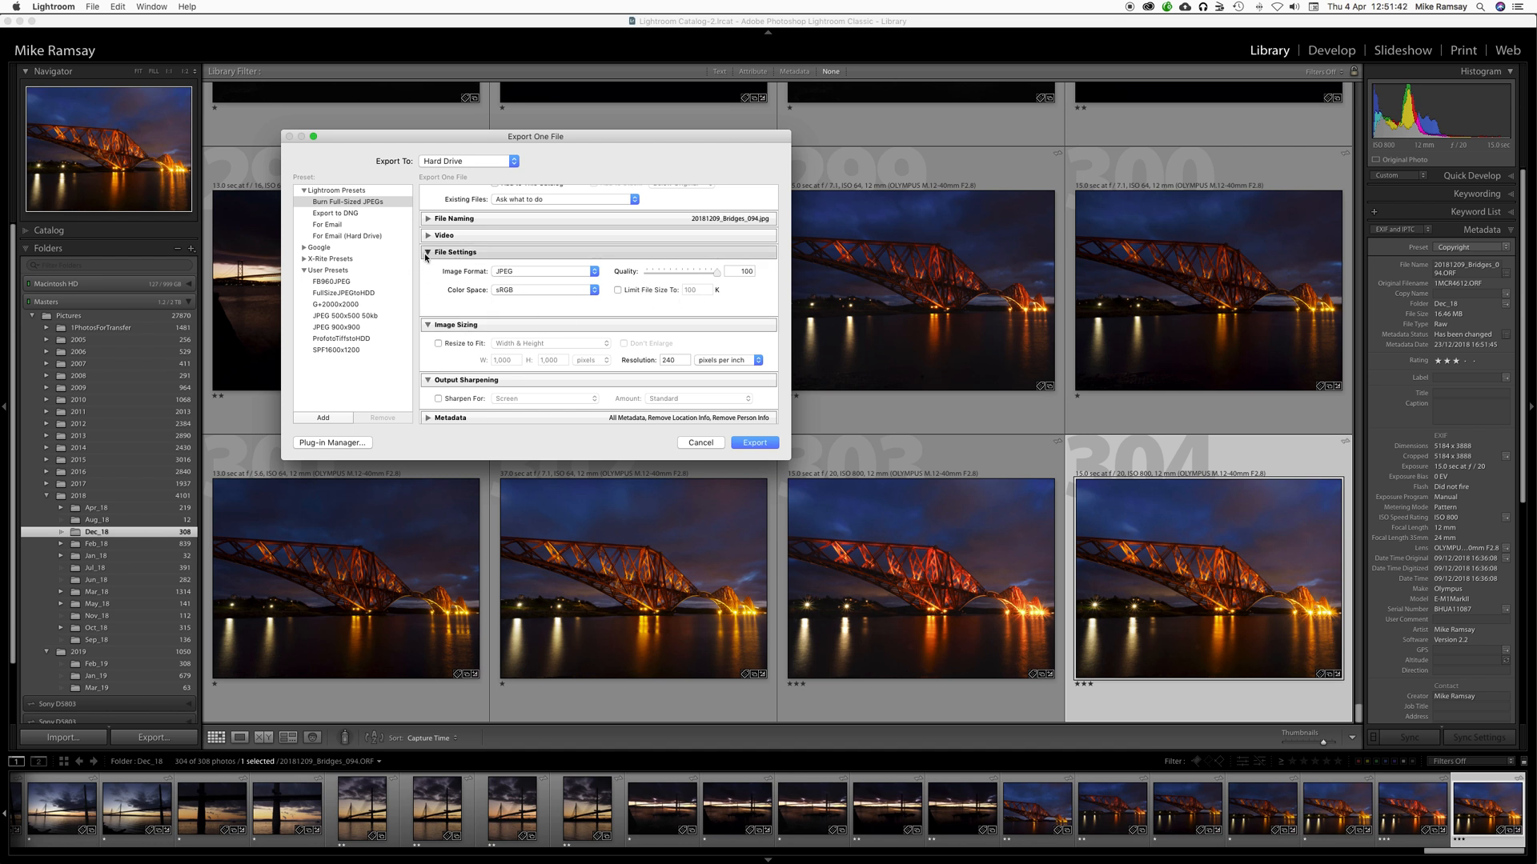
Step: Enable resizing to fit Width & Height and set the image size to 1,600 by 1,200 pixels
scroll(478, 313, "down", 1)
scroll(478, 313, "down", 2)
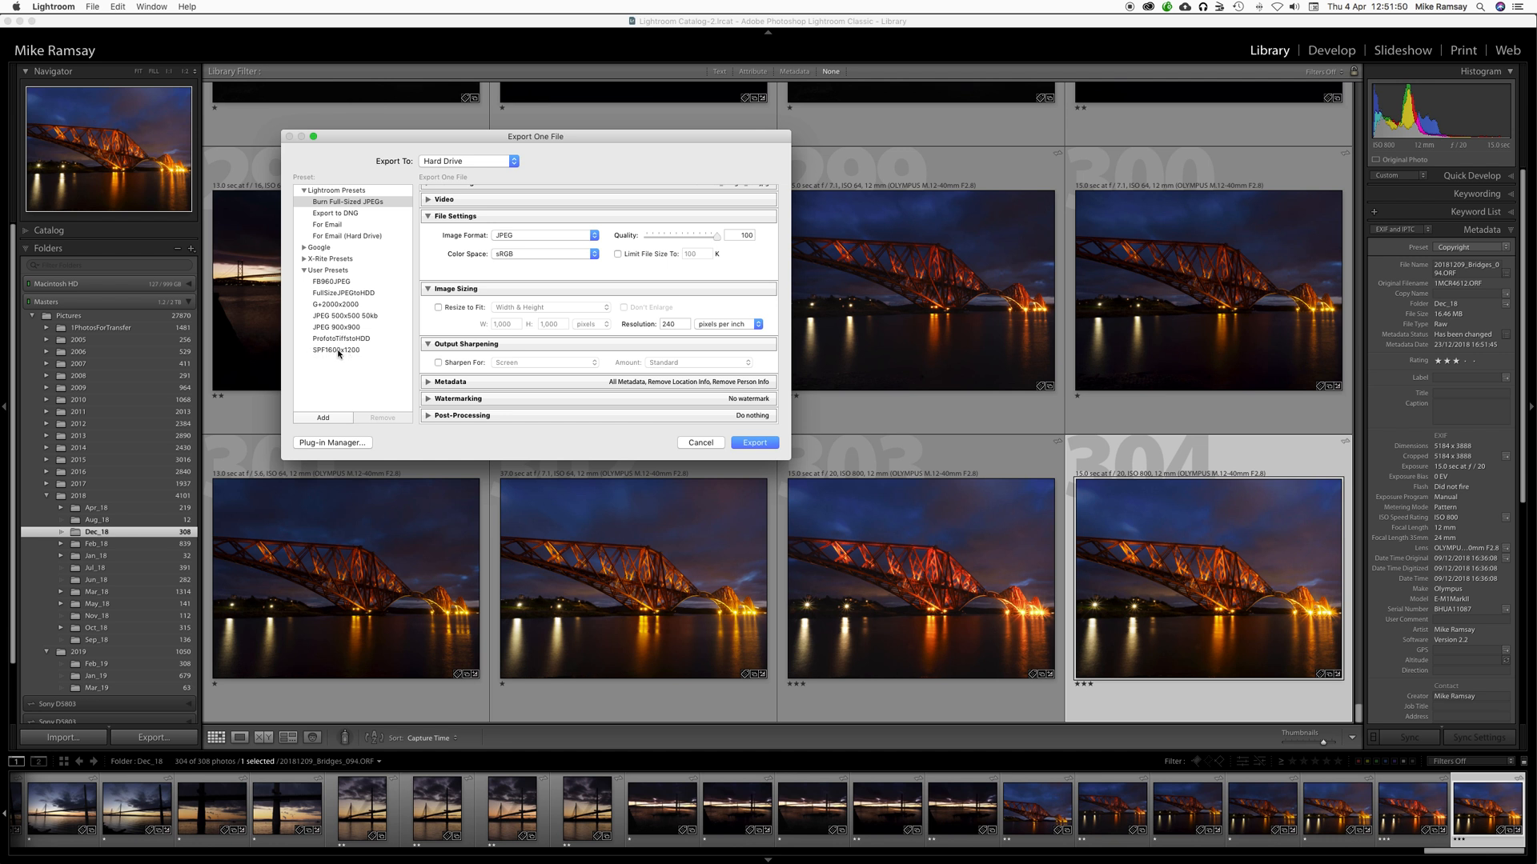
left_click(438, 309)
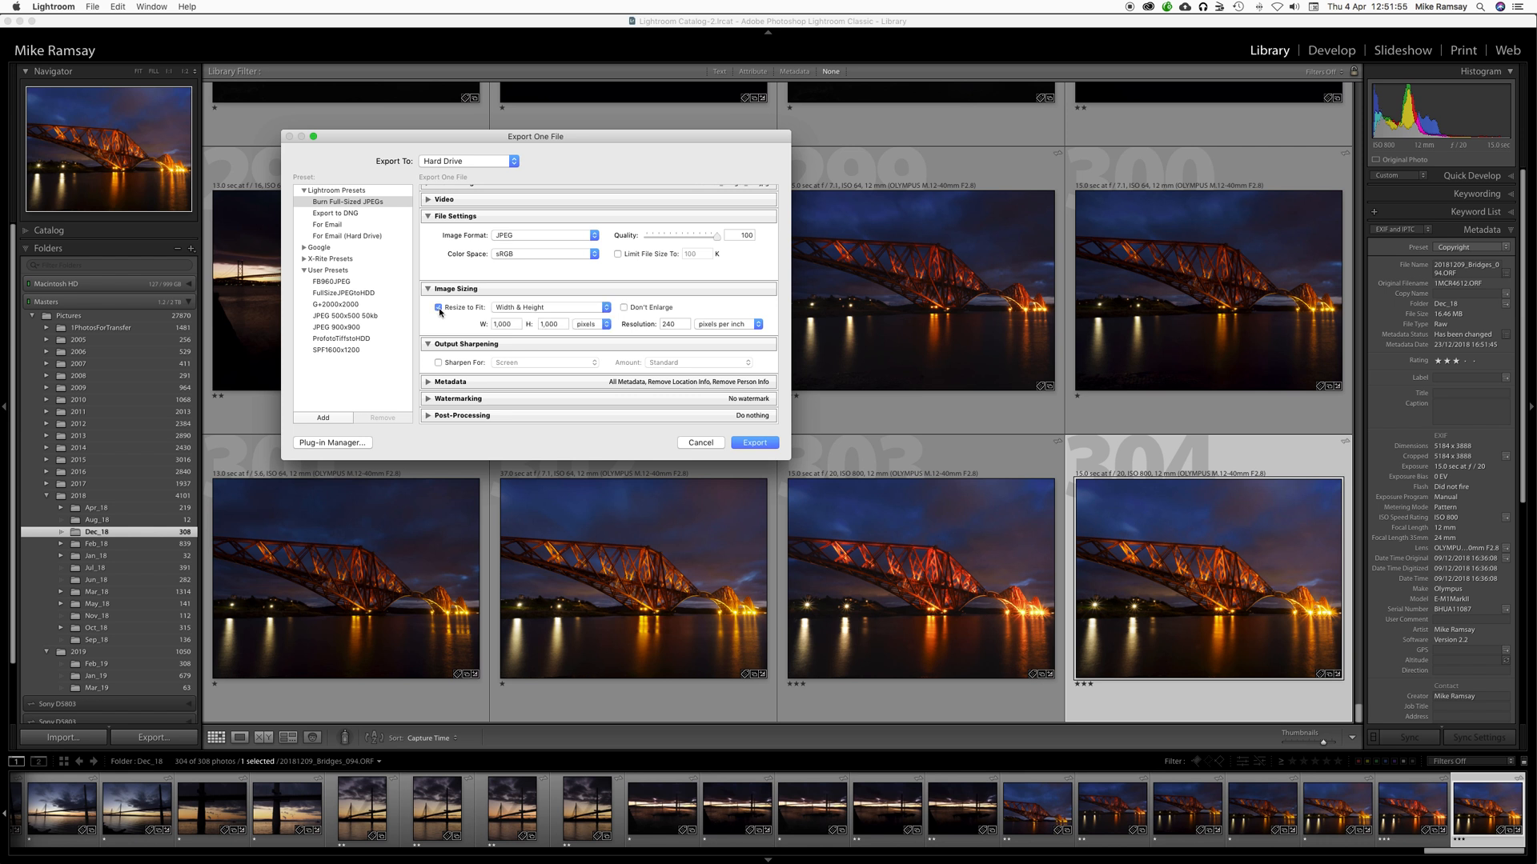
left_click(542, 310)
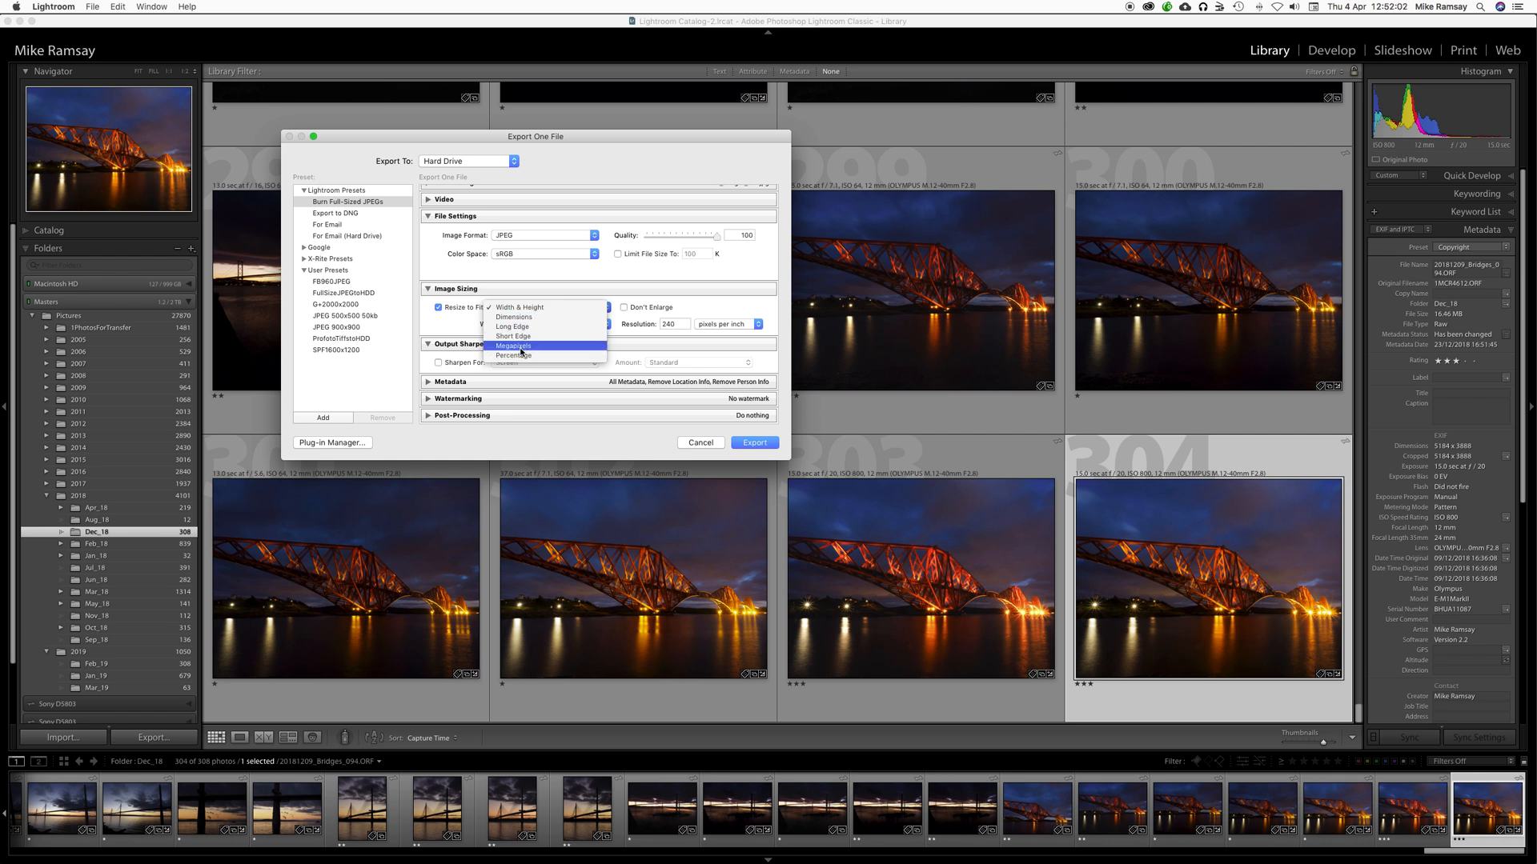
left_click(507, 309)
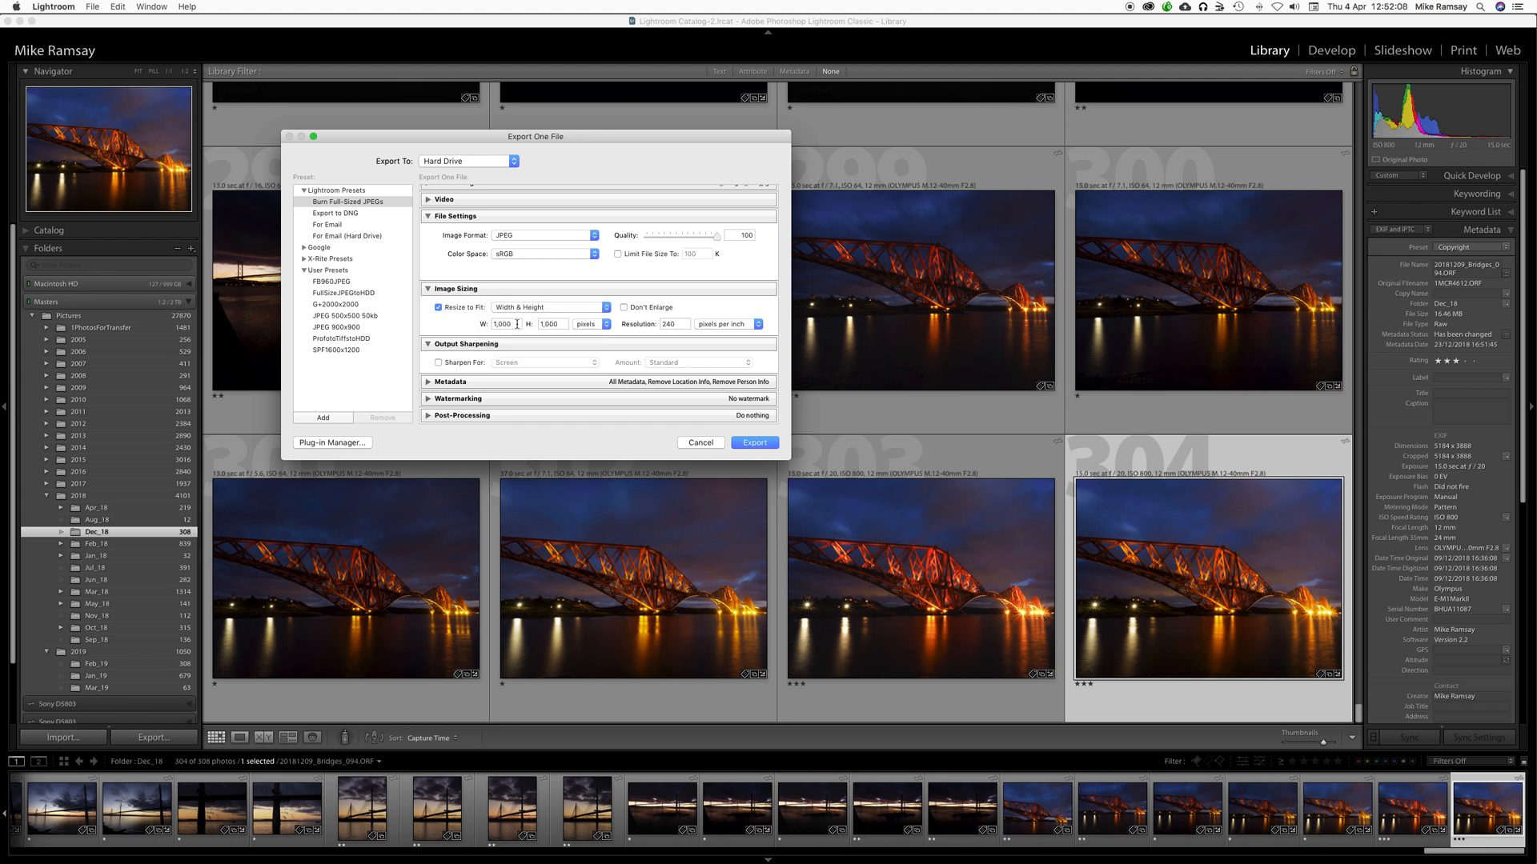
left_click_drag(520, 324, 498, 324)
type("1")
left_click(561, 323)
type("12")
left_click(607, 325)
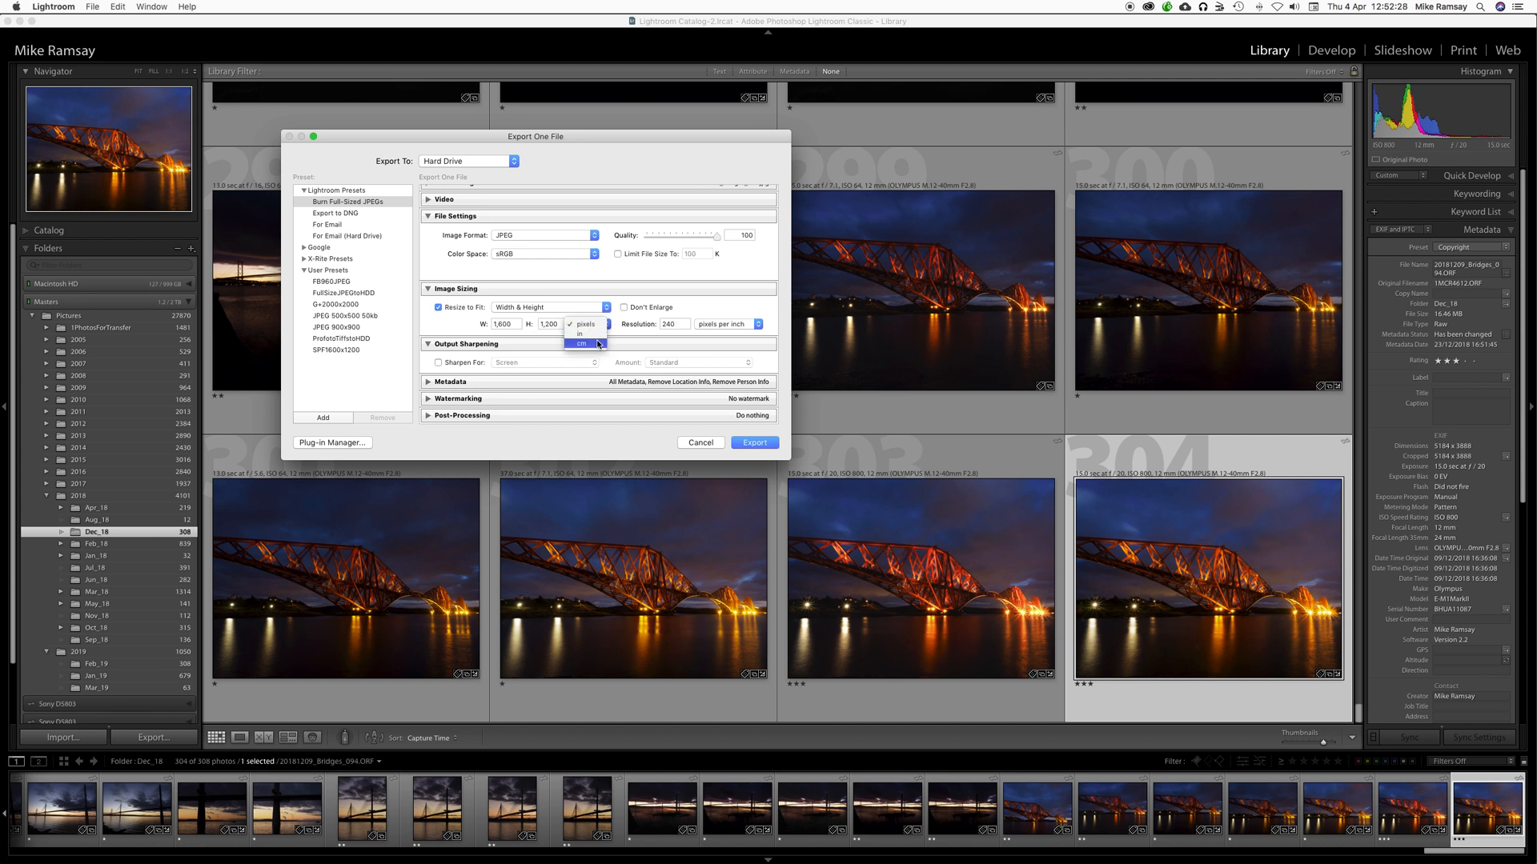
left_click(586, 324)
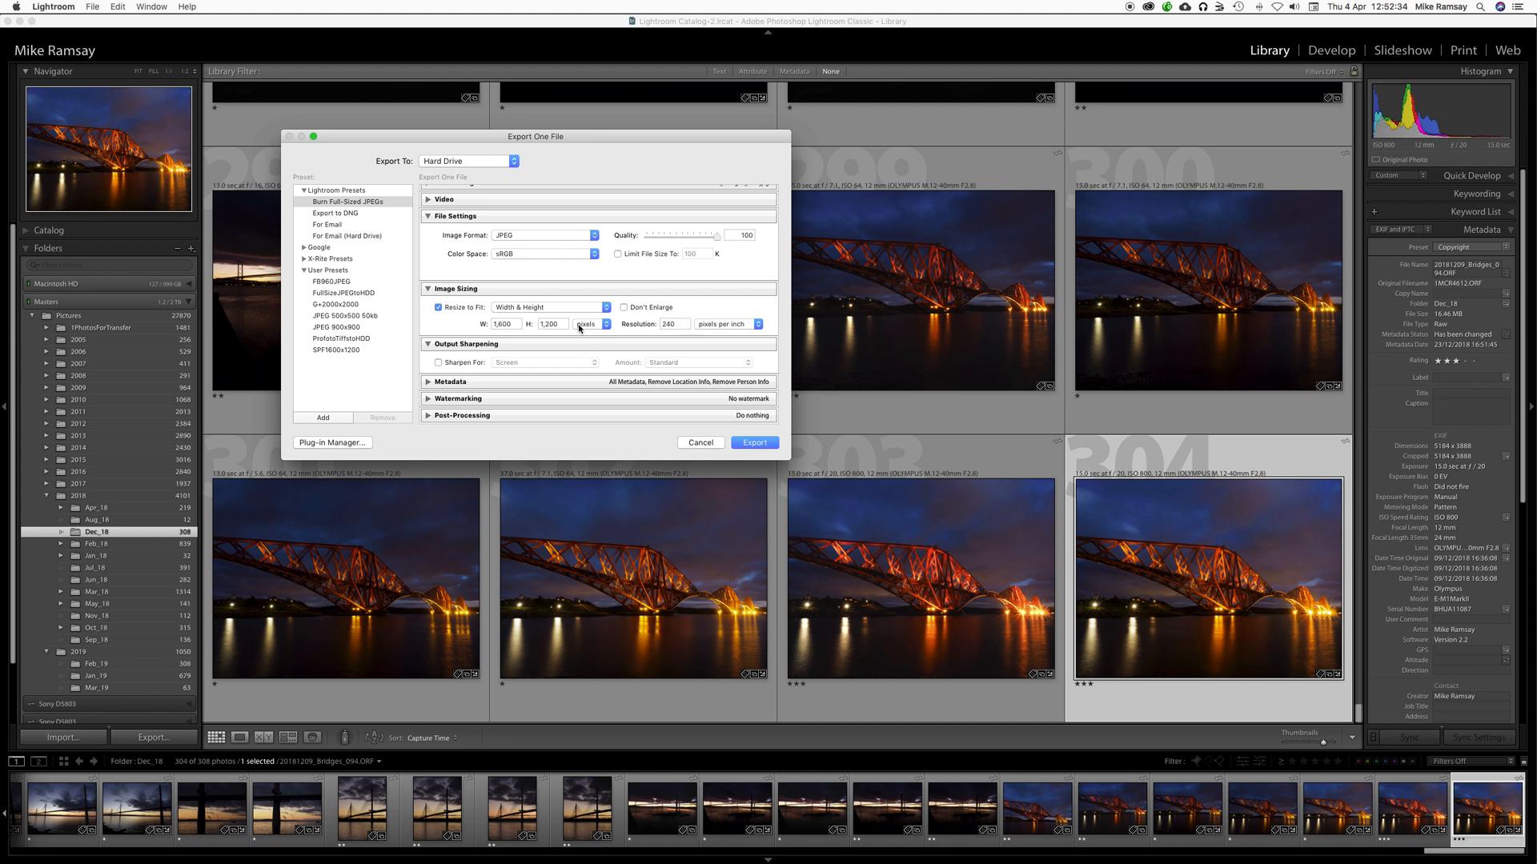
left_click(497, 326)
Step: Turn on output sharpening for Screen with the Standard amount
left_click(438, 362)
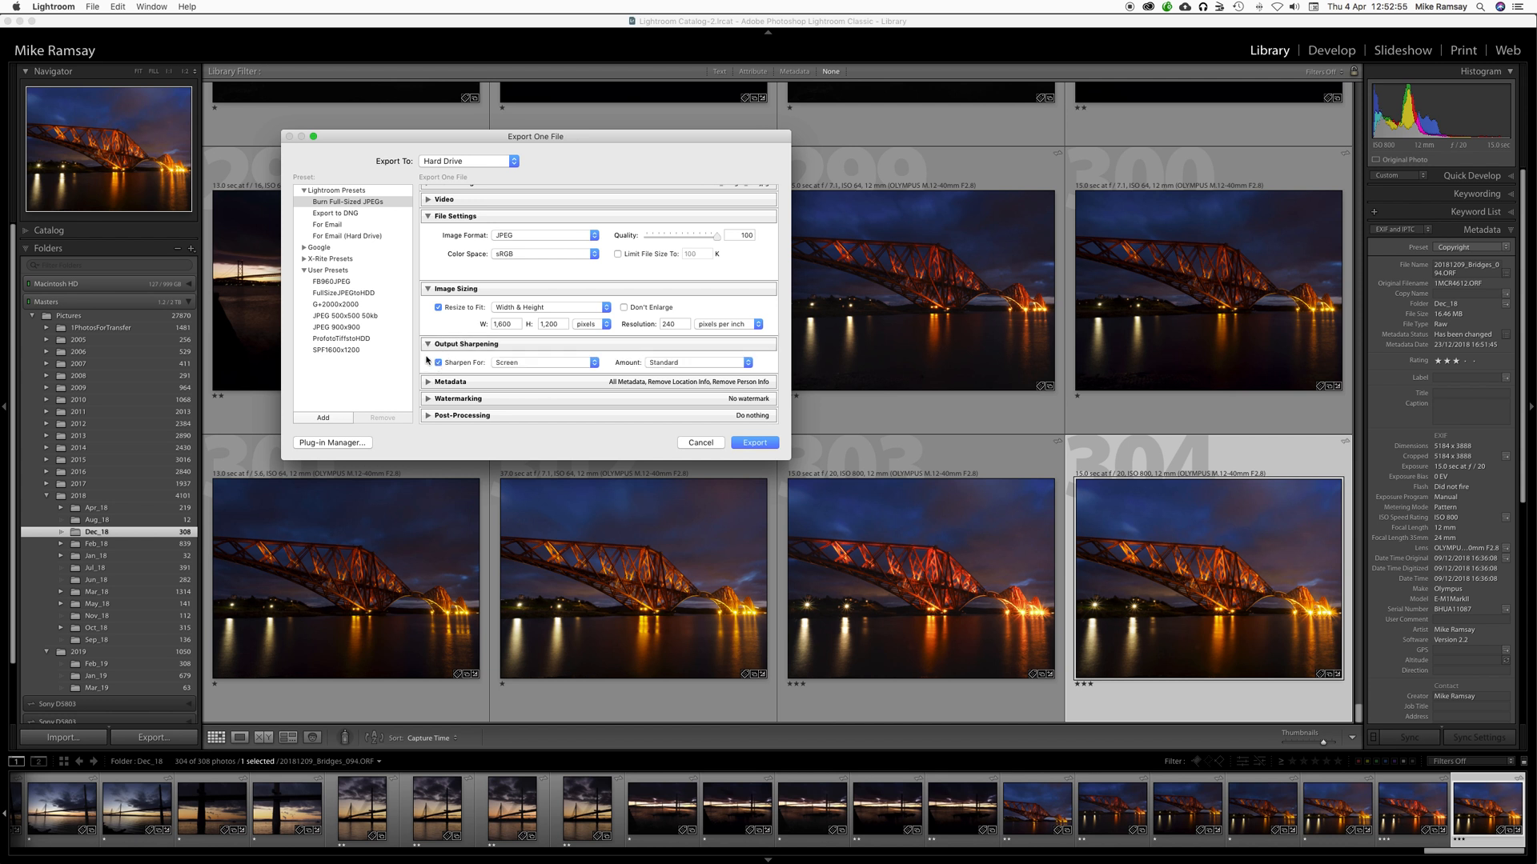
left_click(595, 367)
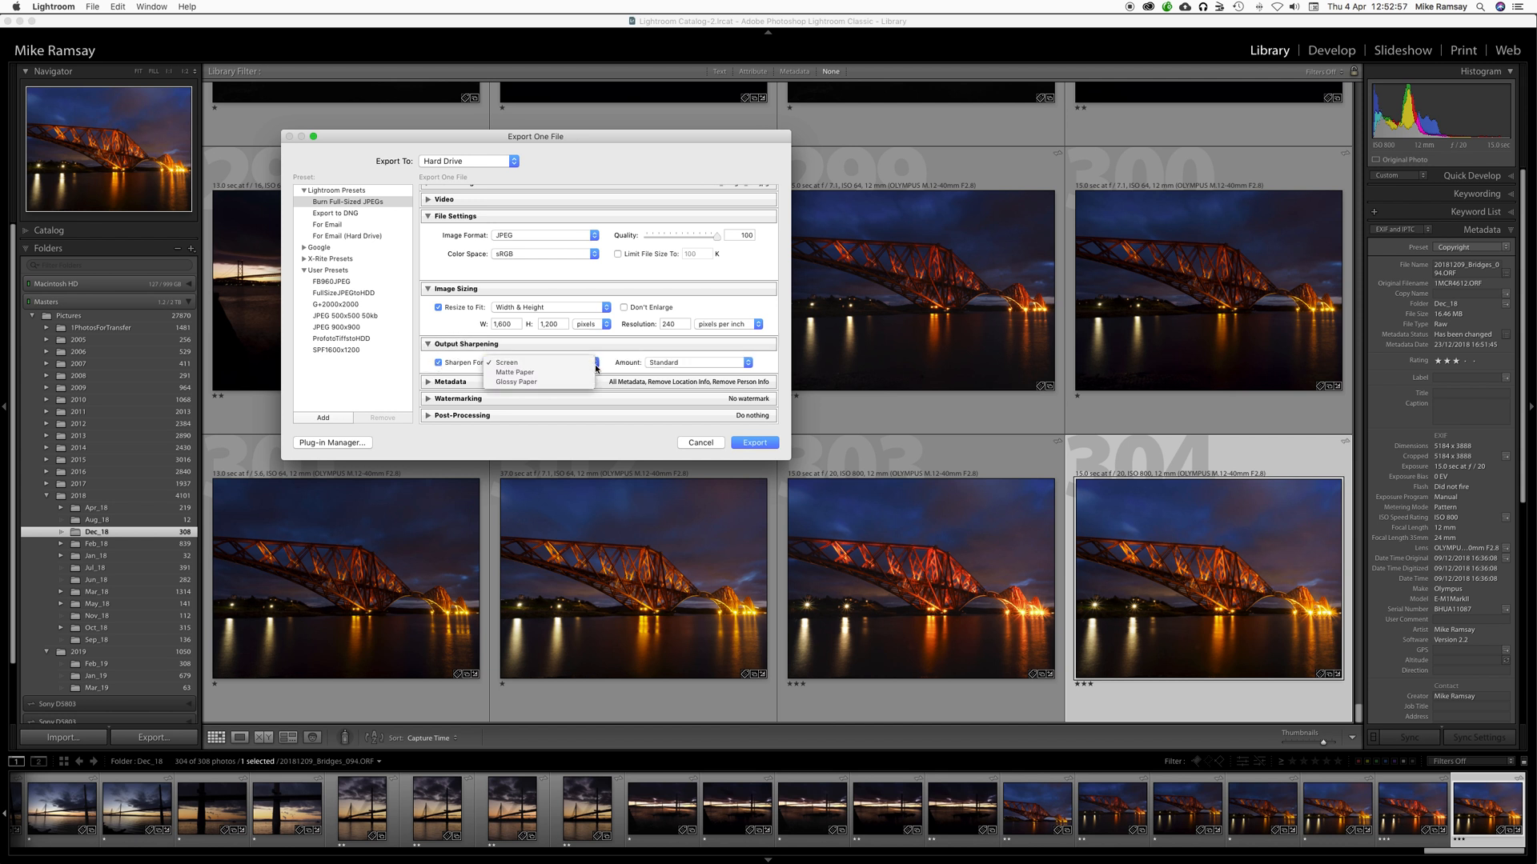
left_click(509, 365)
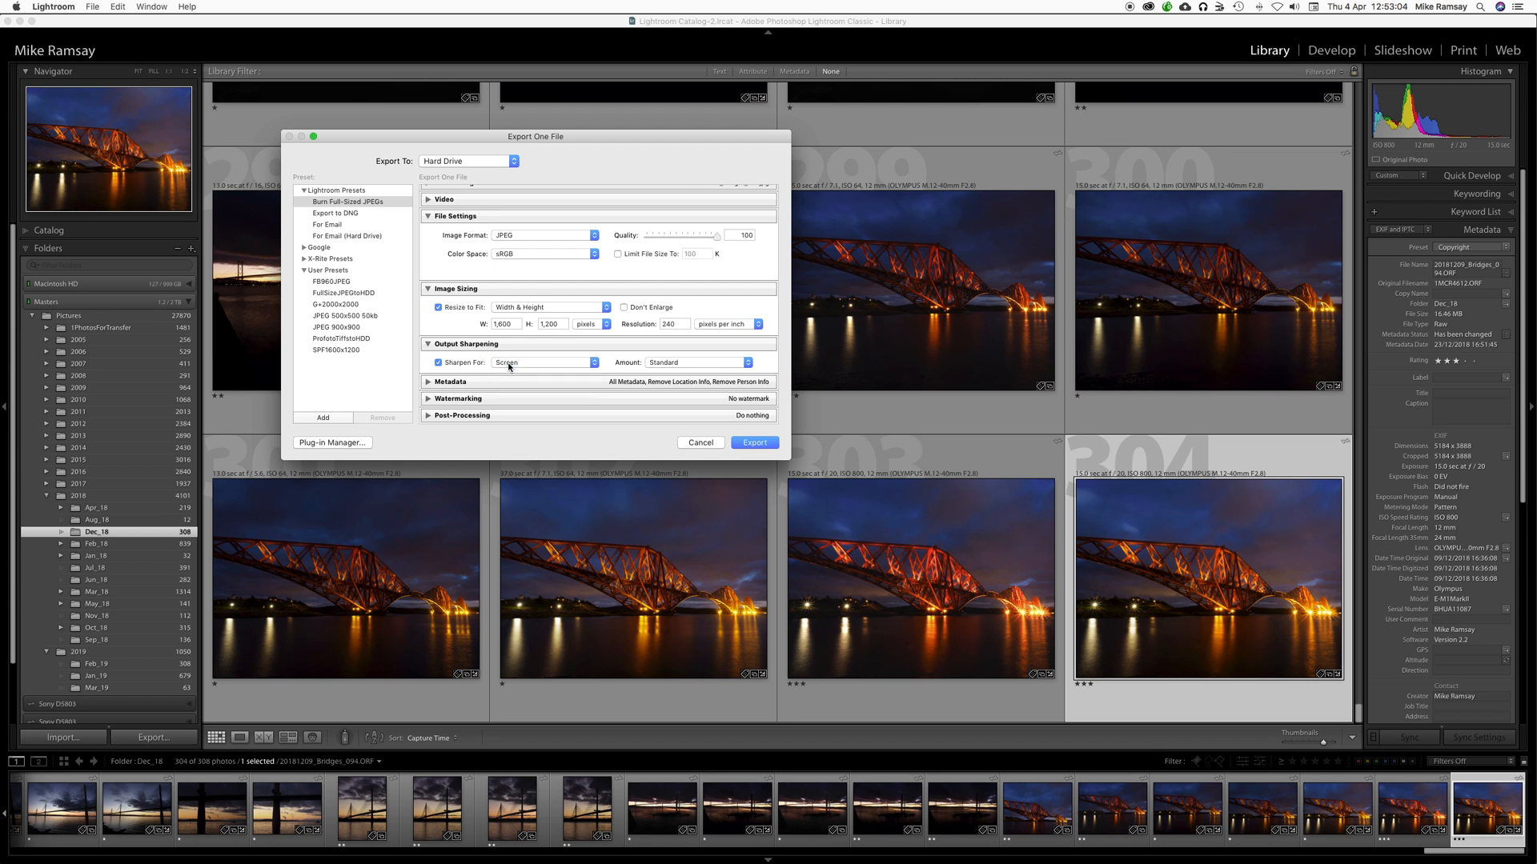
left_click(665, 365)
left_click(666, 365)
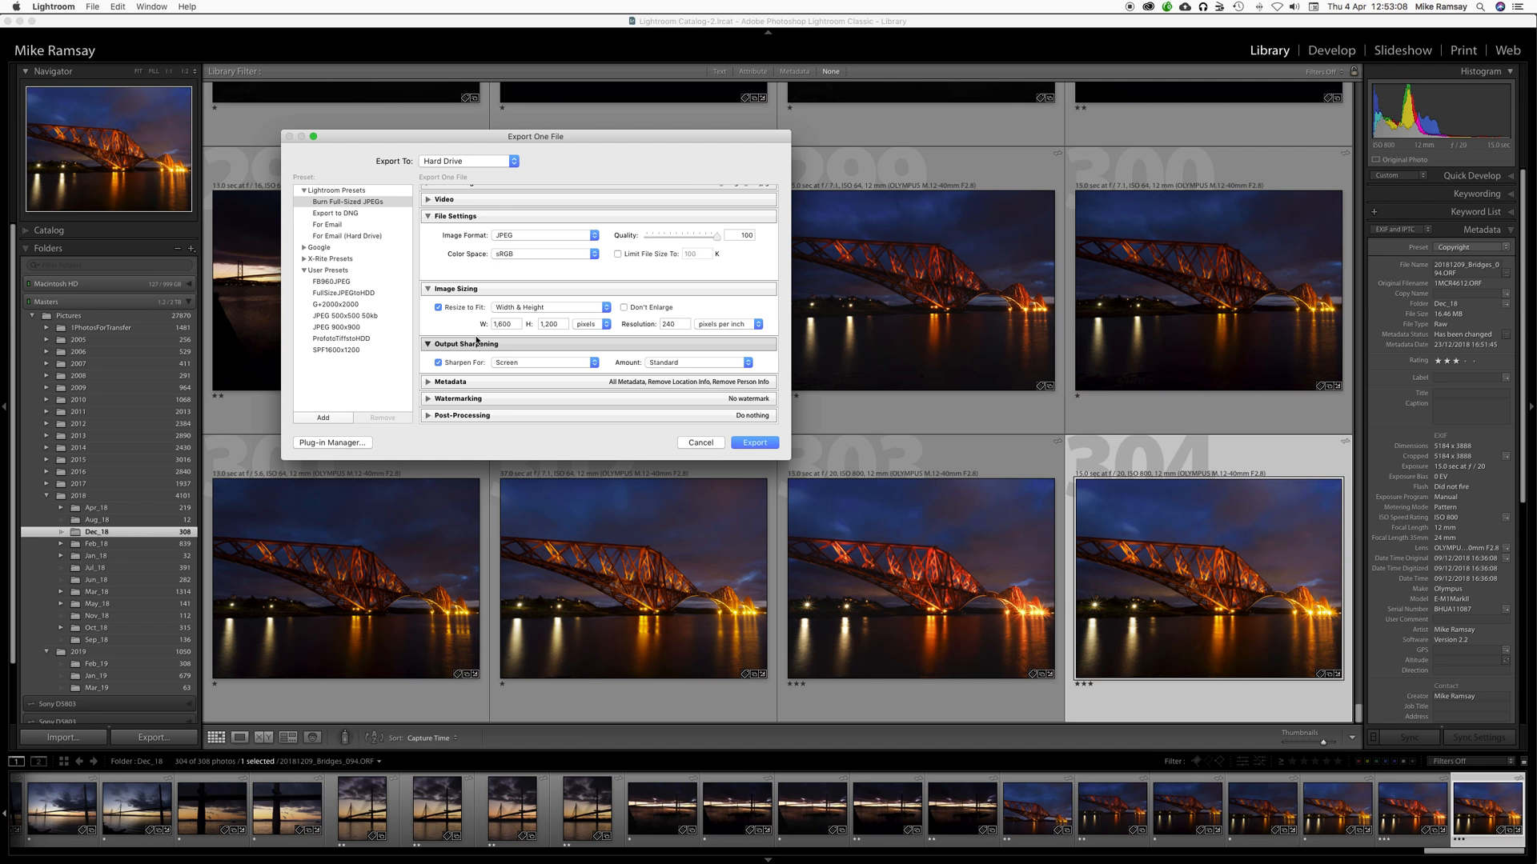
scroll(627, 267, "up", 3)
scroll(626, 267, "down", 4)
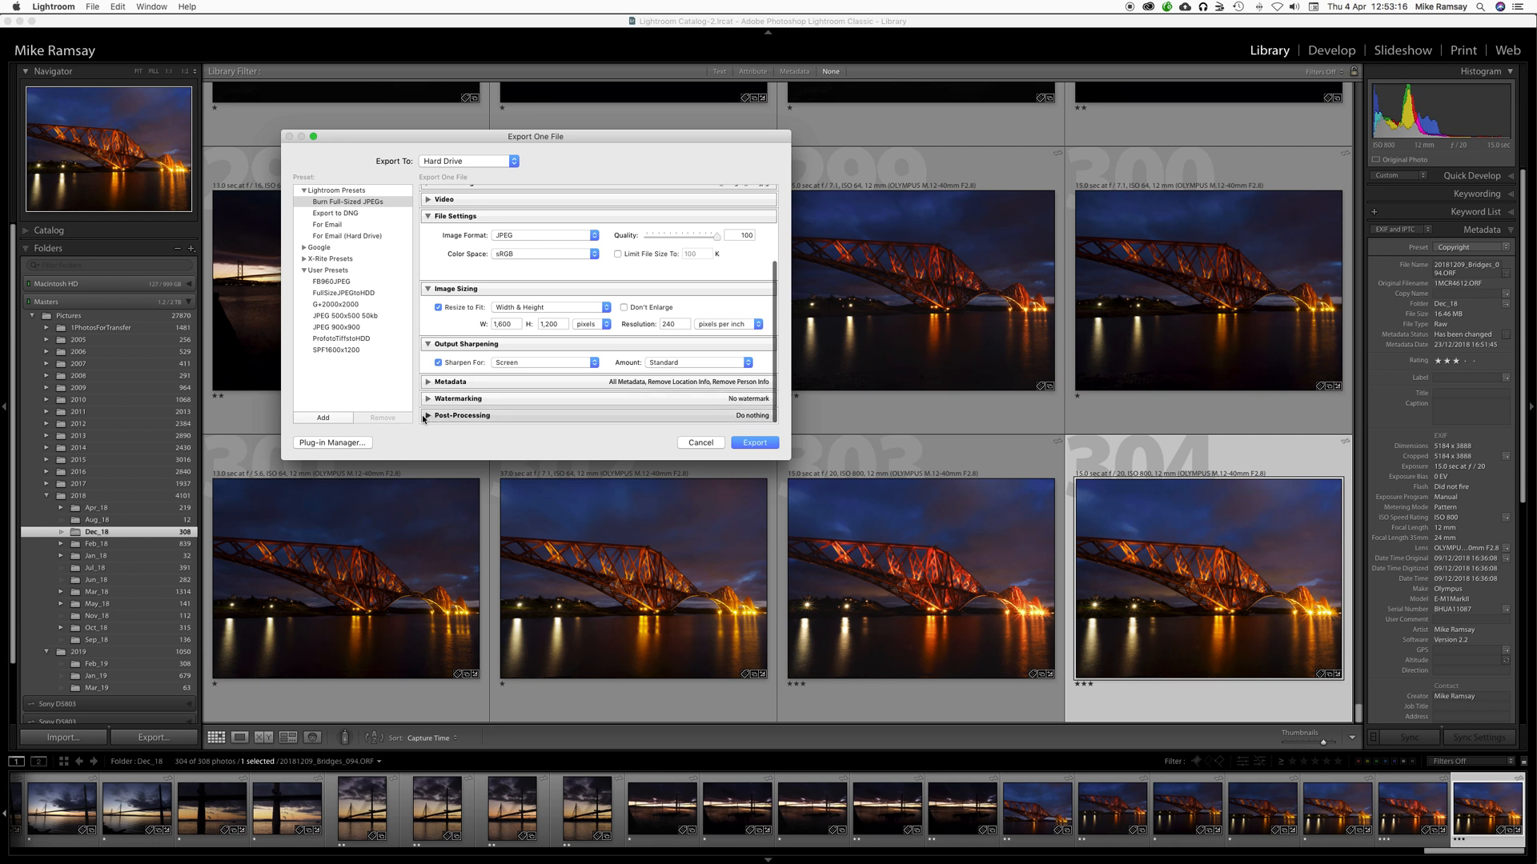
Step: Examine the metadata options for the export, including the person and location info removal
left_click(427, 382)
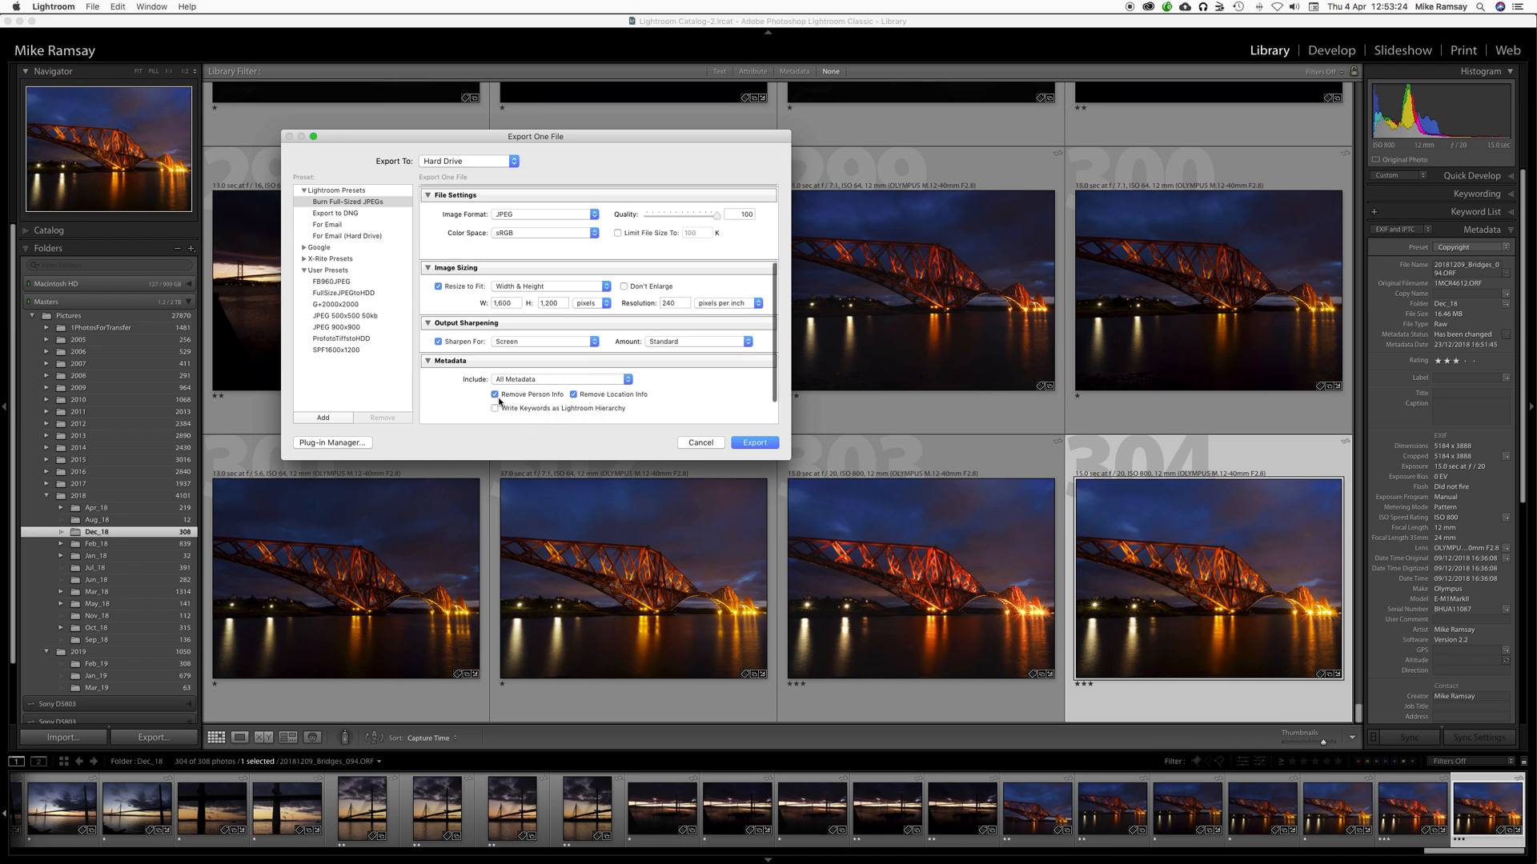
scroll(500, 404, "down", 1)
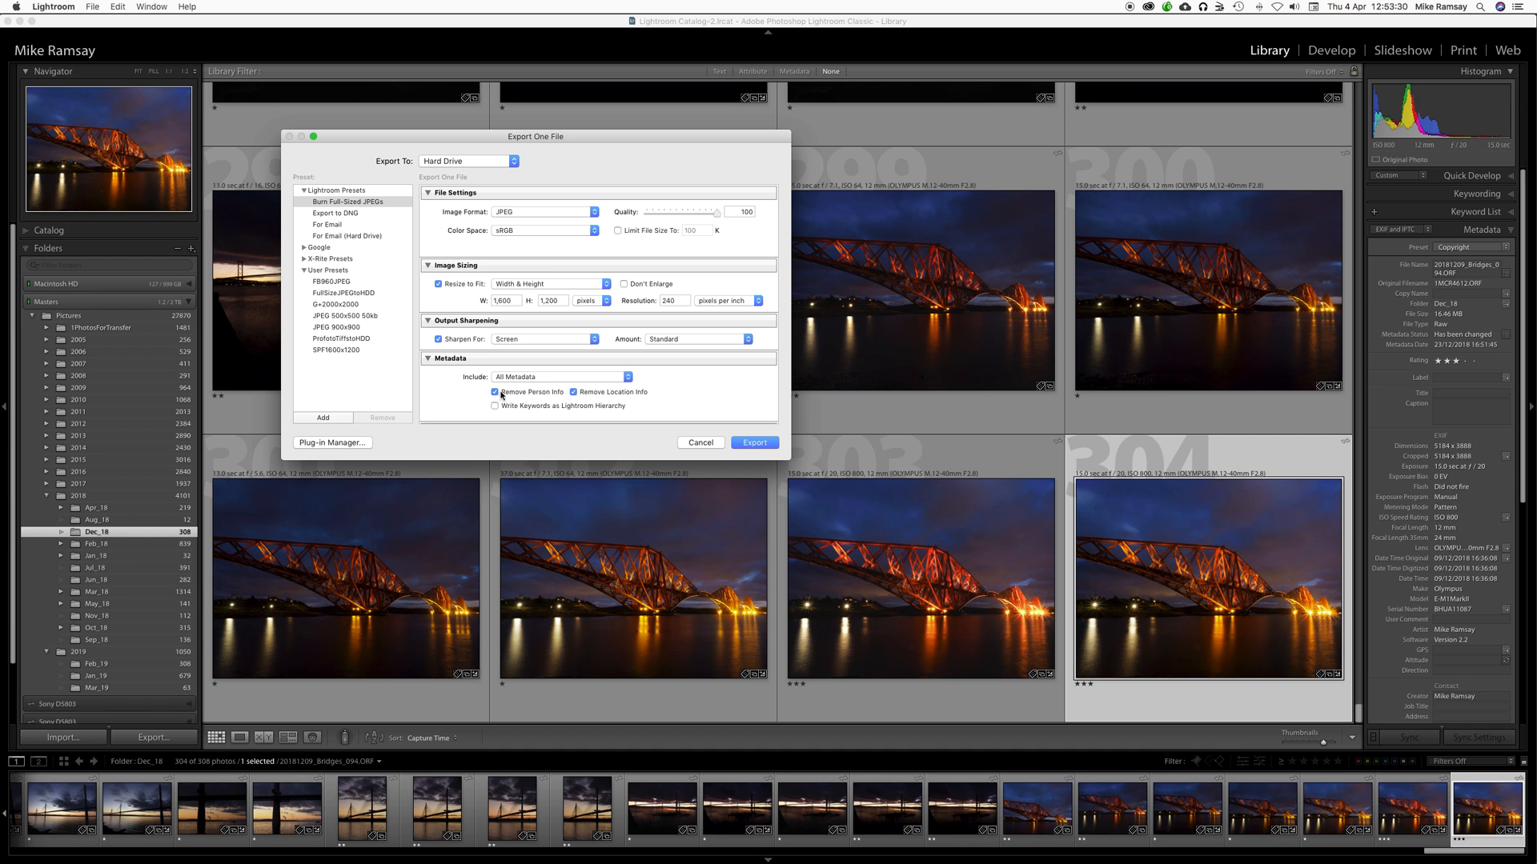
left_click(429, 360)
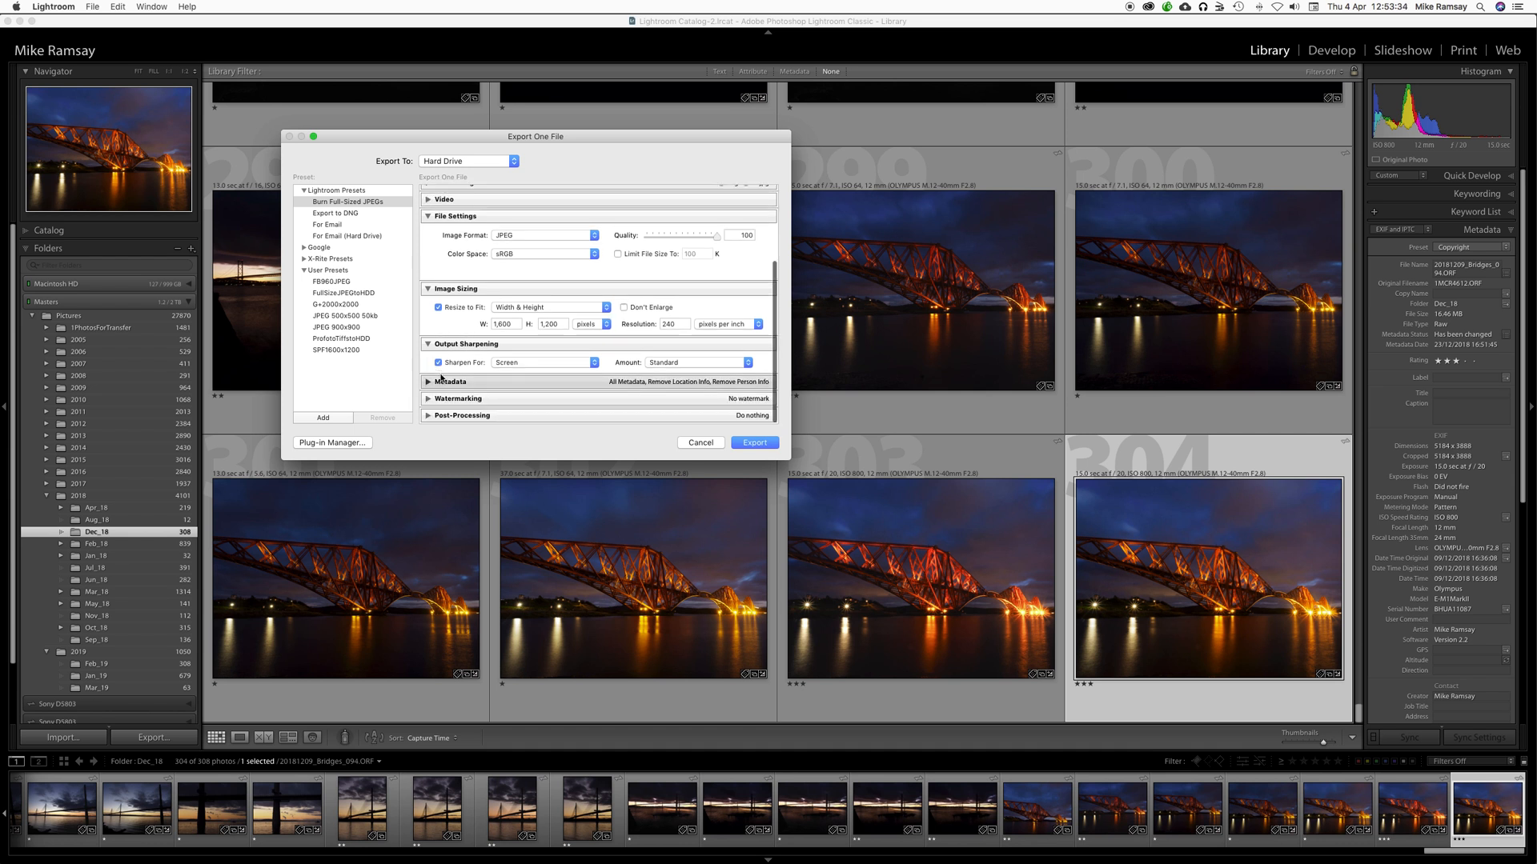
Step: Try adding the Simple Copyright Watermark to the exported photo
left_click(429, 399)
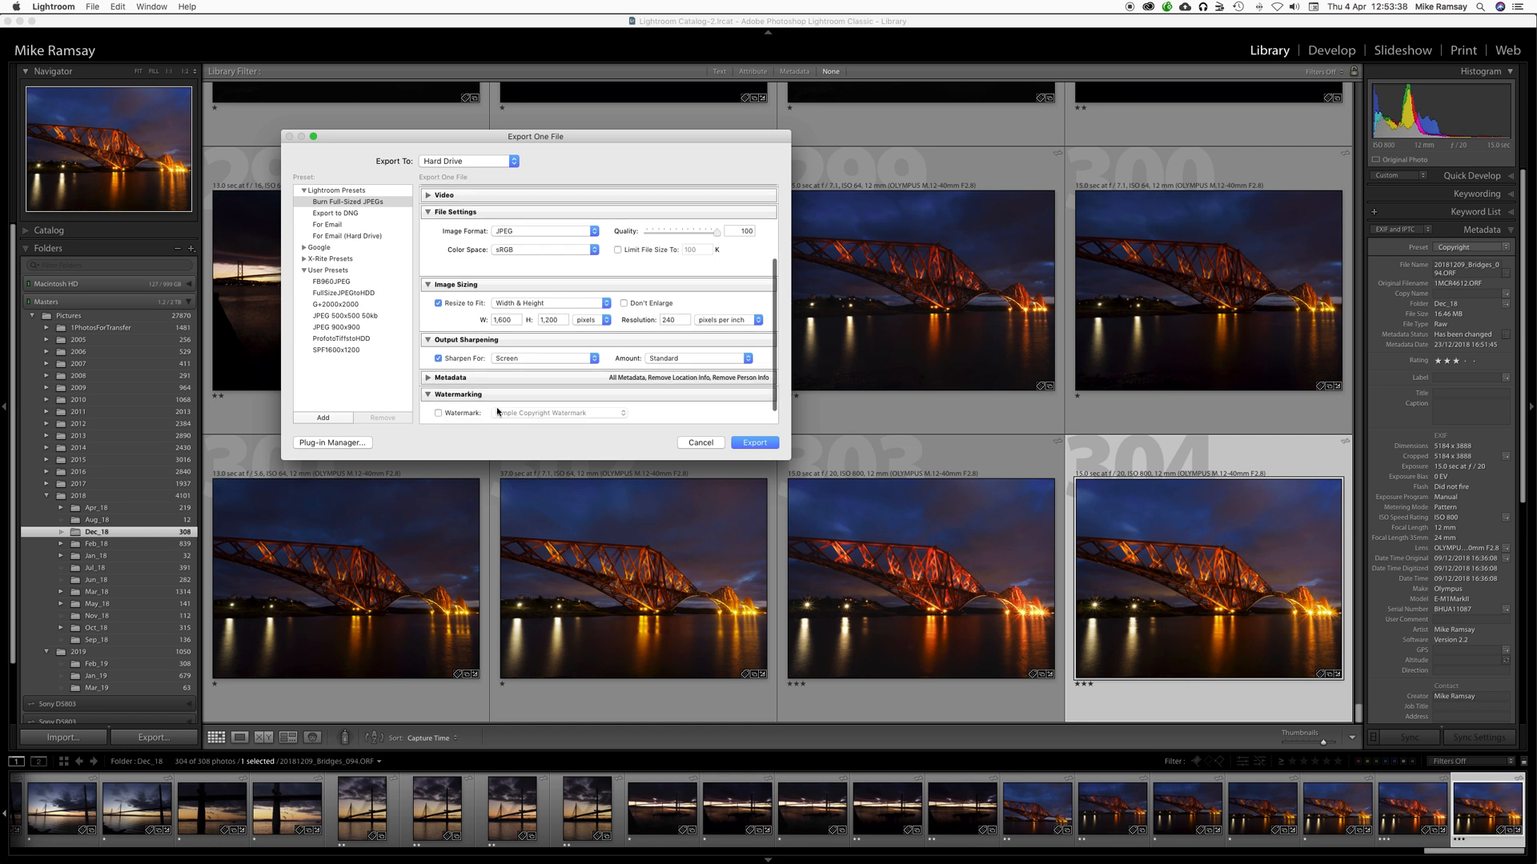
scroll(484, 406, "down", 1)
left_click(440, 397)
left_click(563, 396)
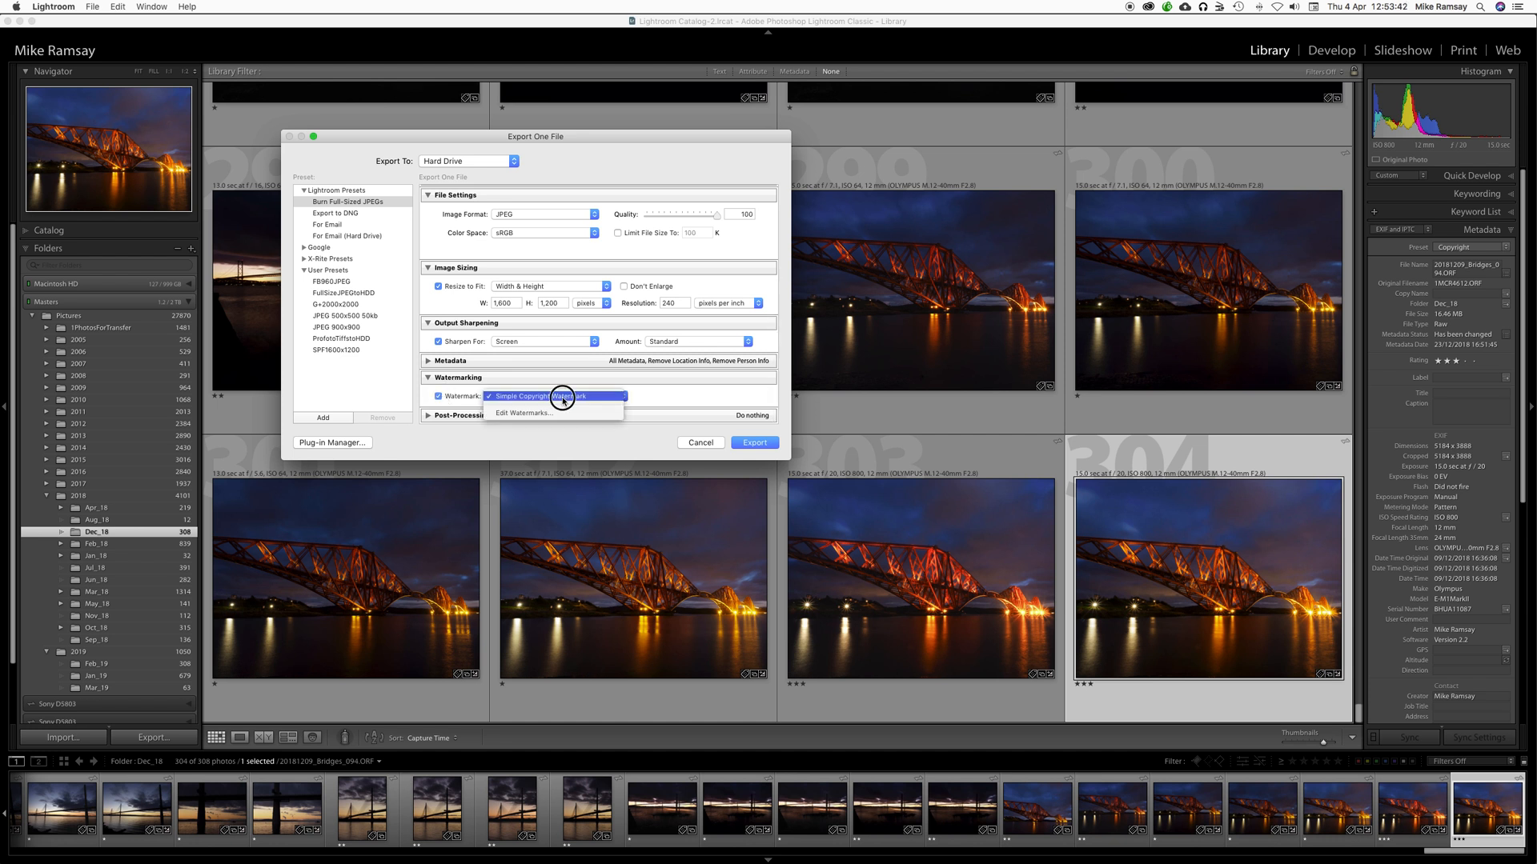
left_click(560, 396)
left_click(438, 397)
left_click(430, 379)
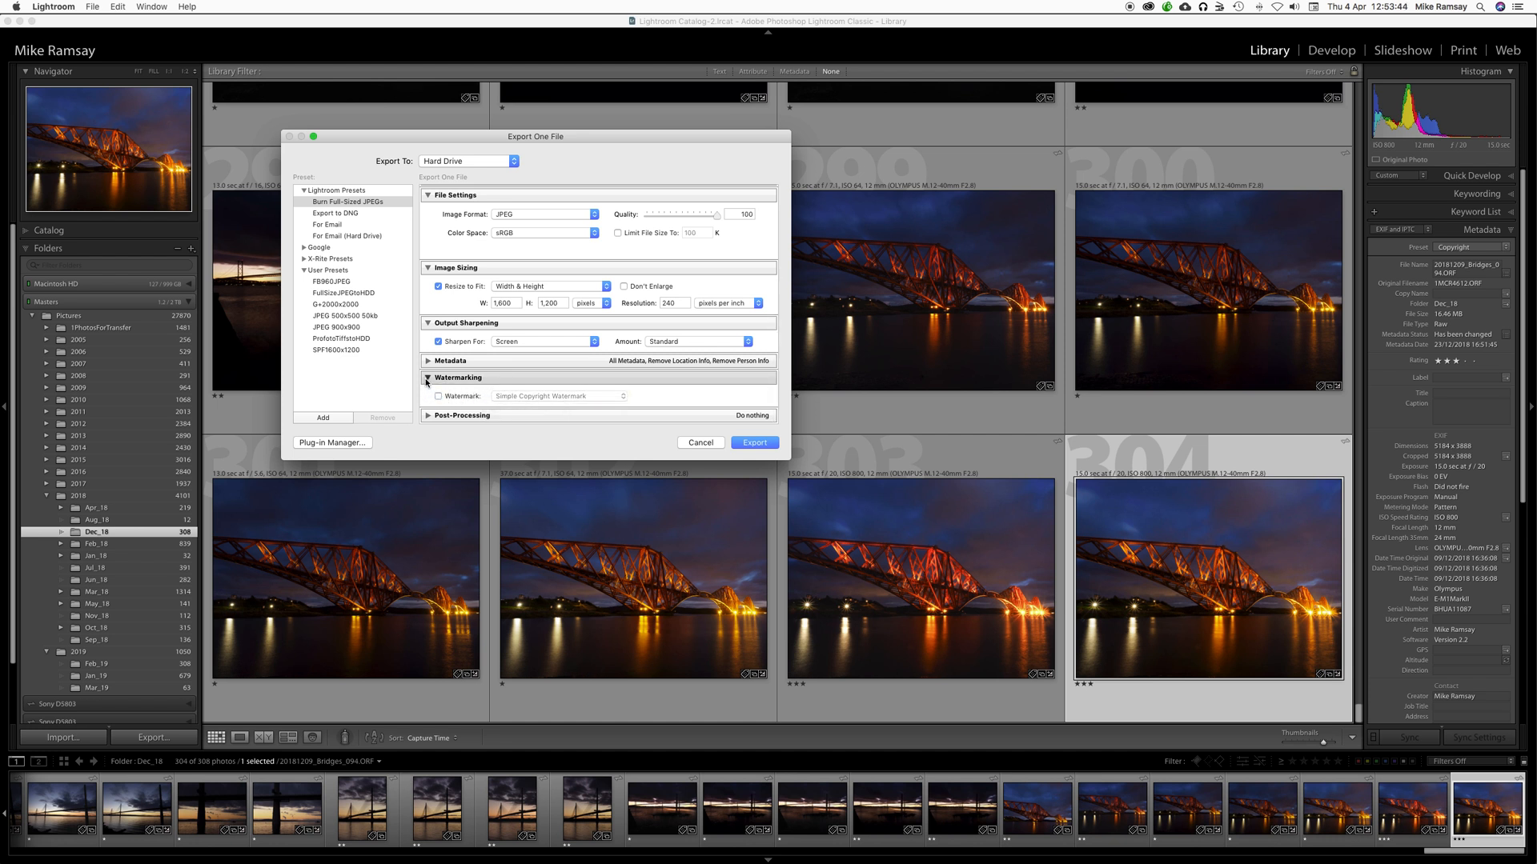
Step: Examine the post-processing actions offered for after the export
left_click(446, 417)
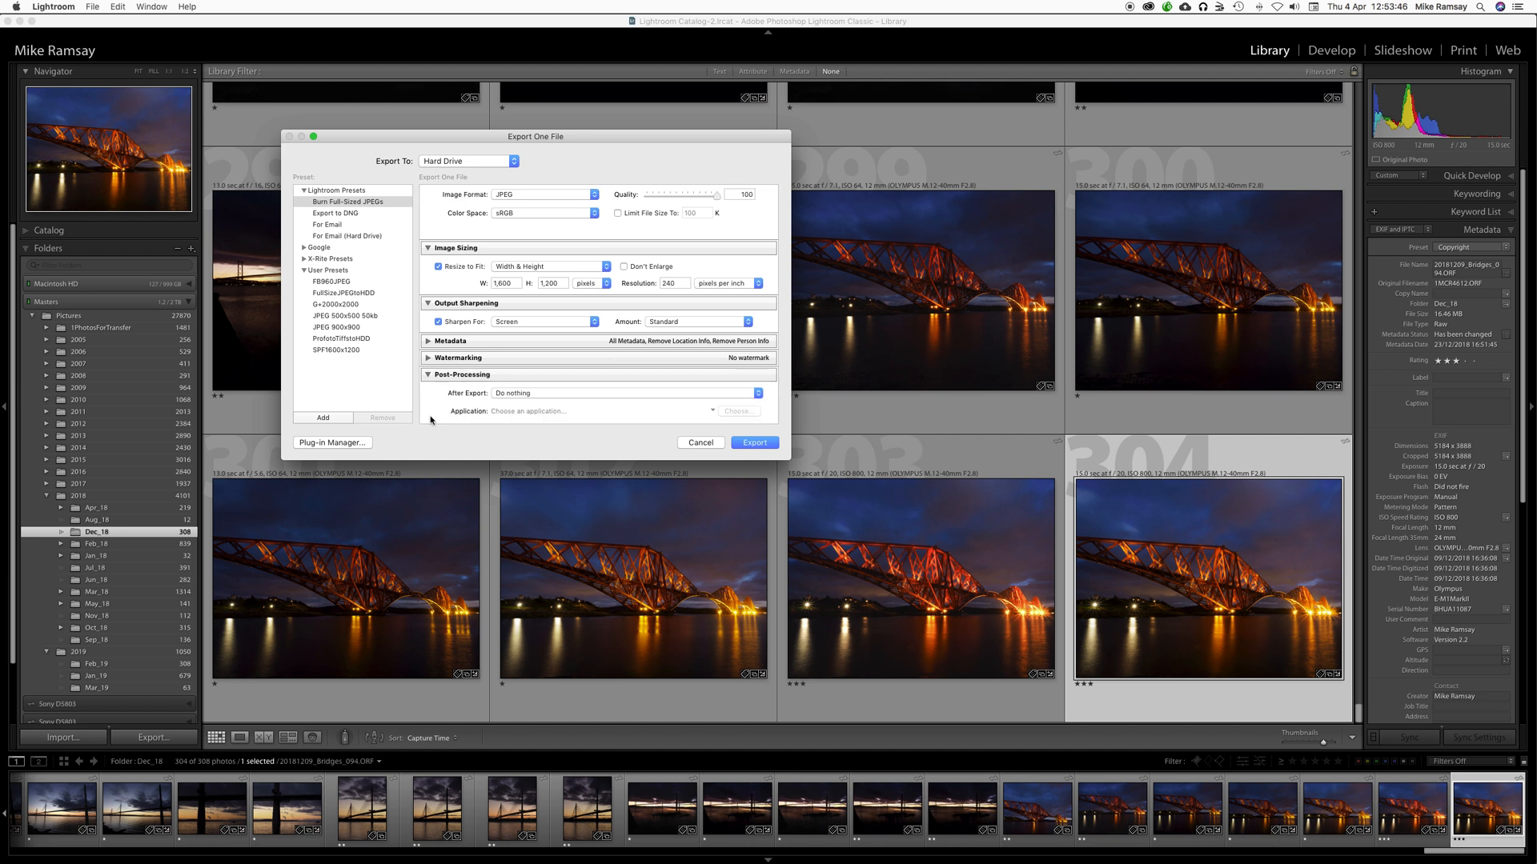
left_click(506, 395)
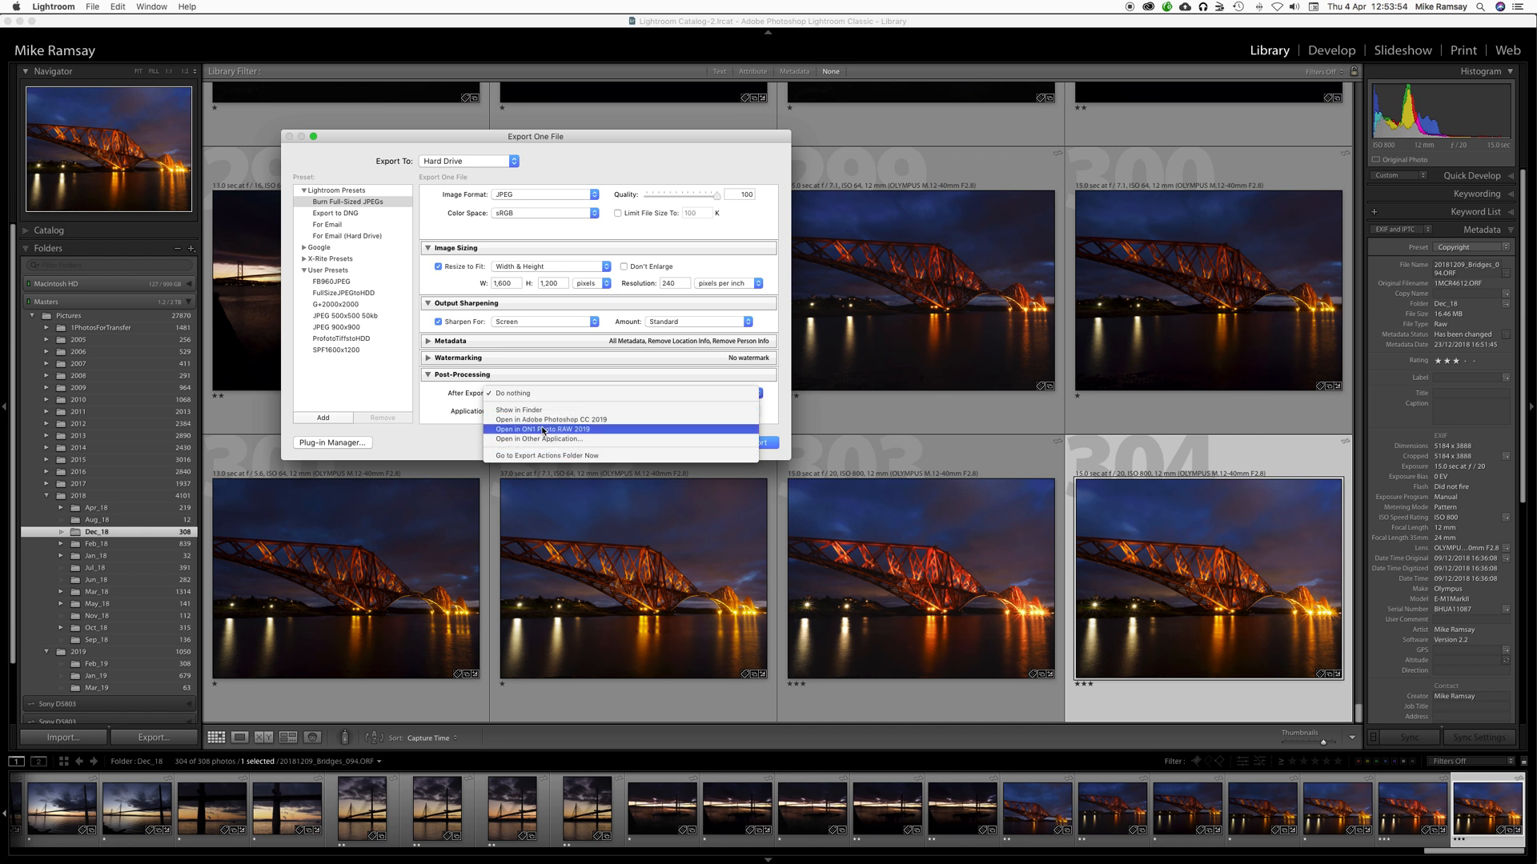
left_click(430, 380)
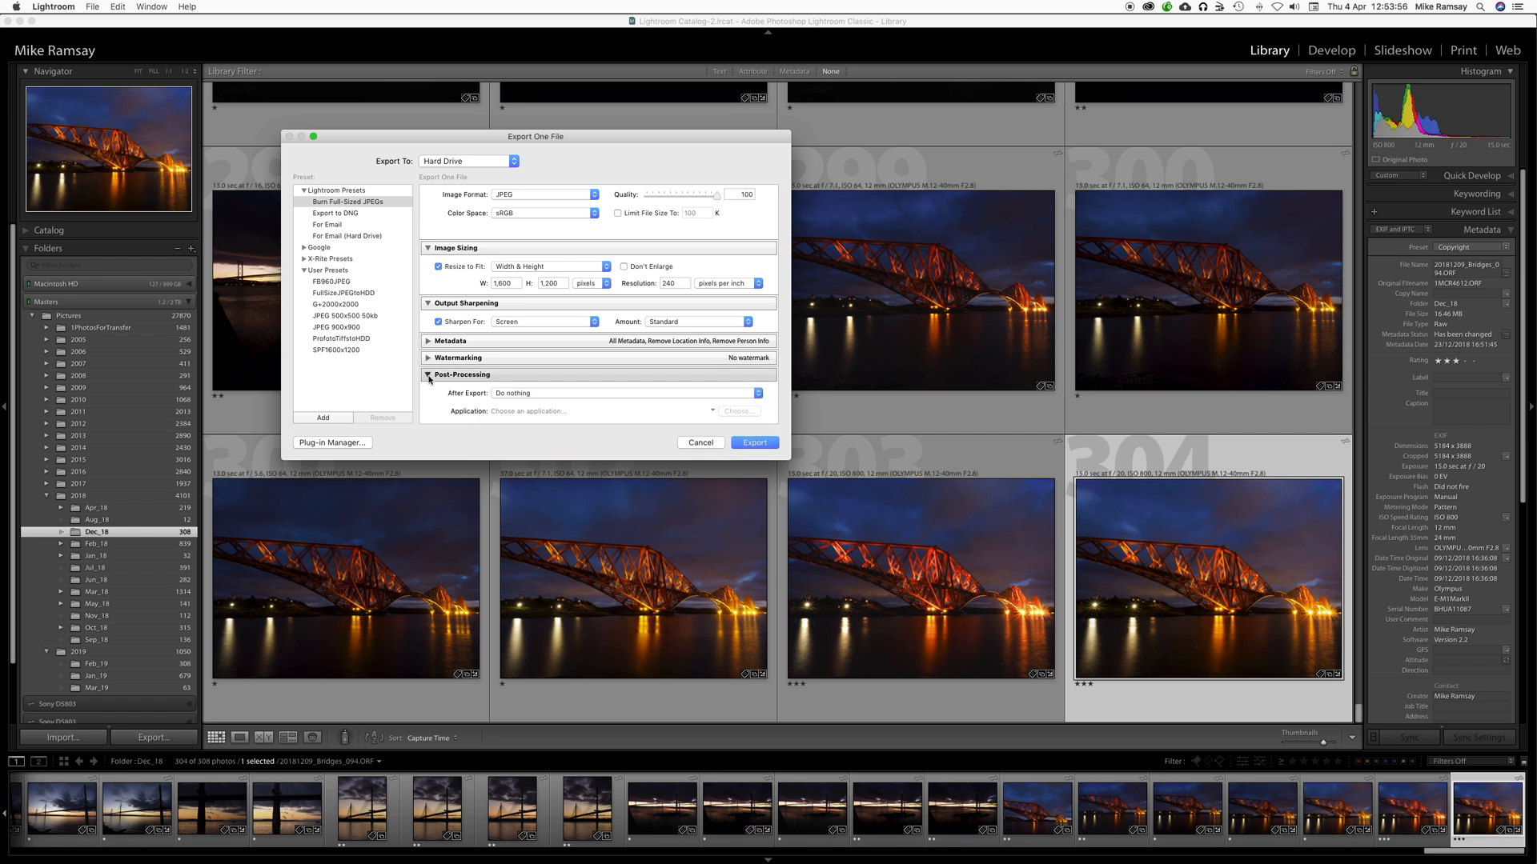
left_click(430, 376)
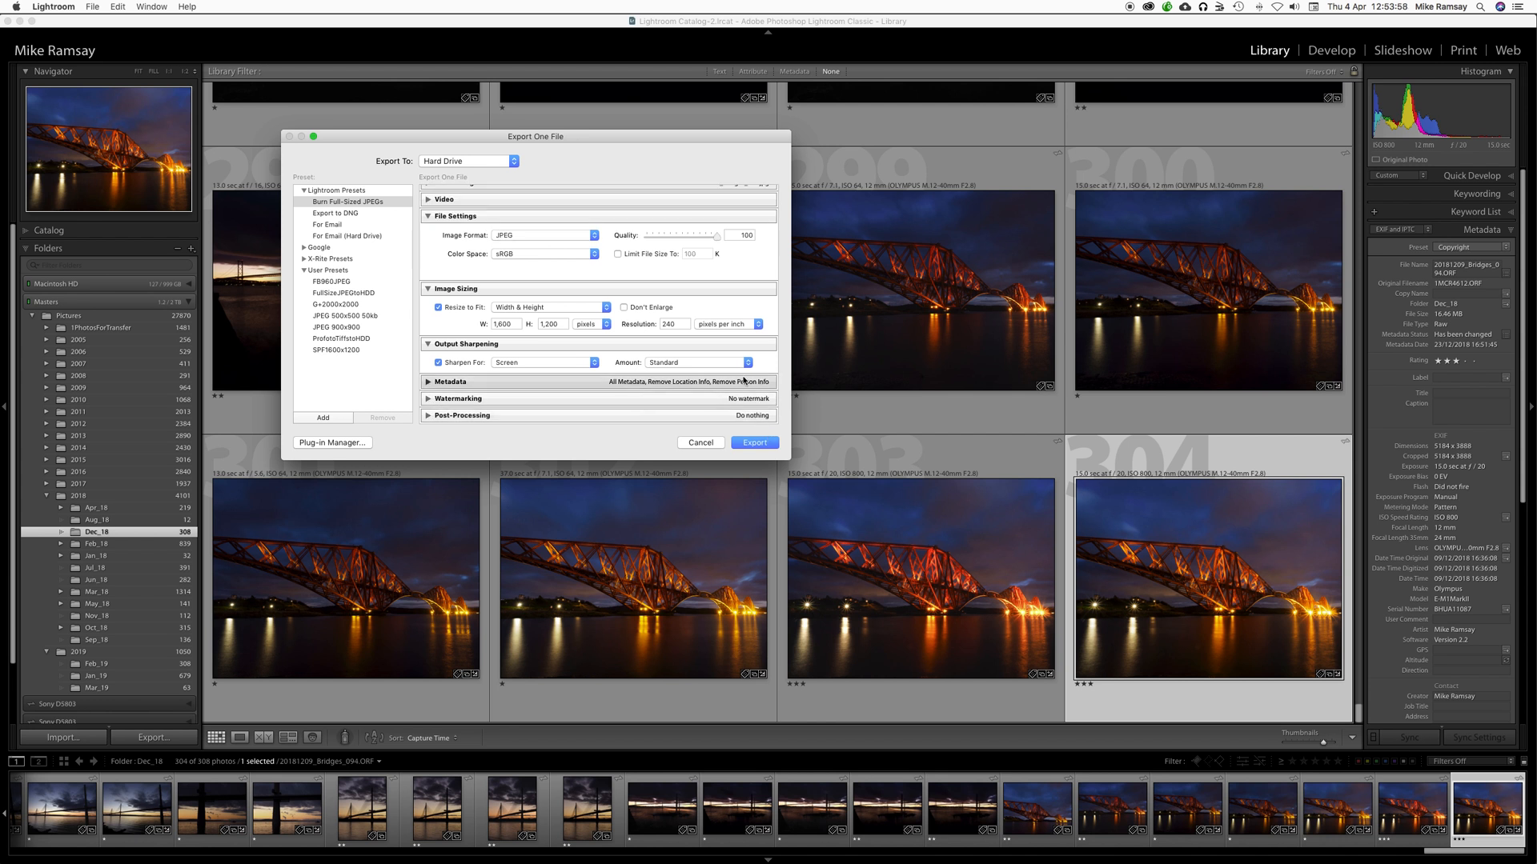
Step: Set the export location to Desktop and turn off placing the file in a subfolder
scroll(554, 281, "up", 3)
scroll(552, 287, "up", 1)
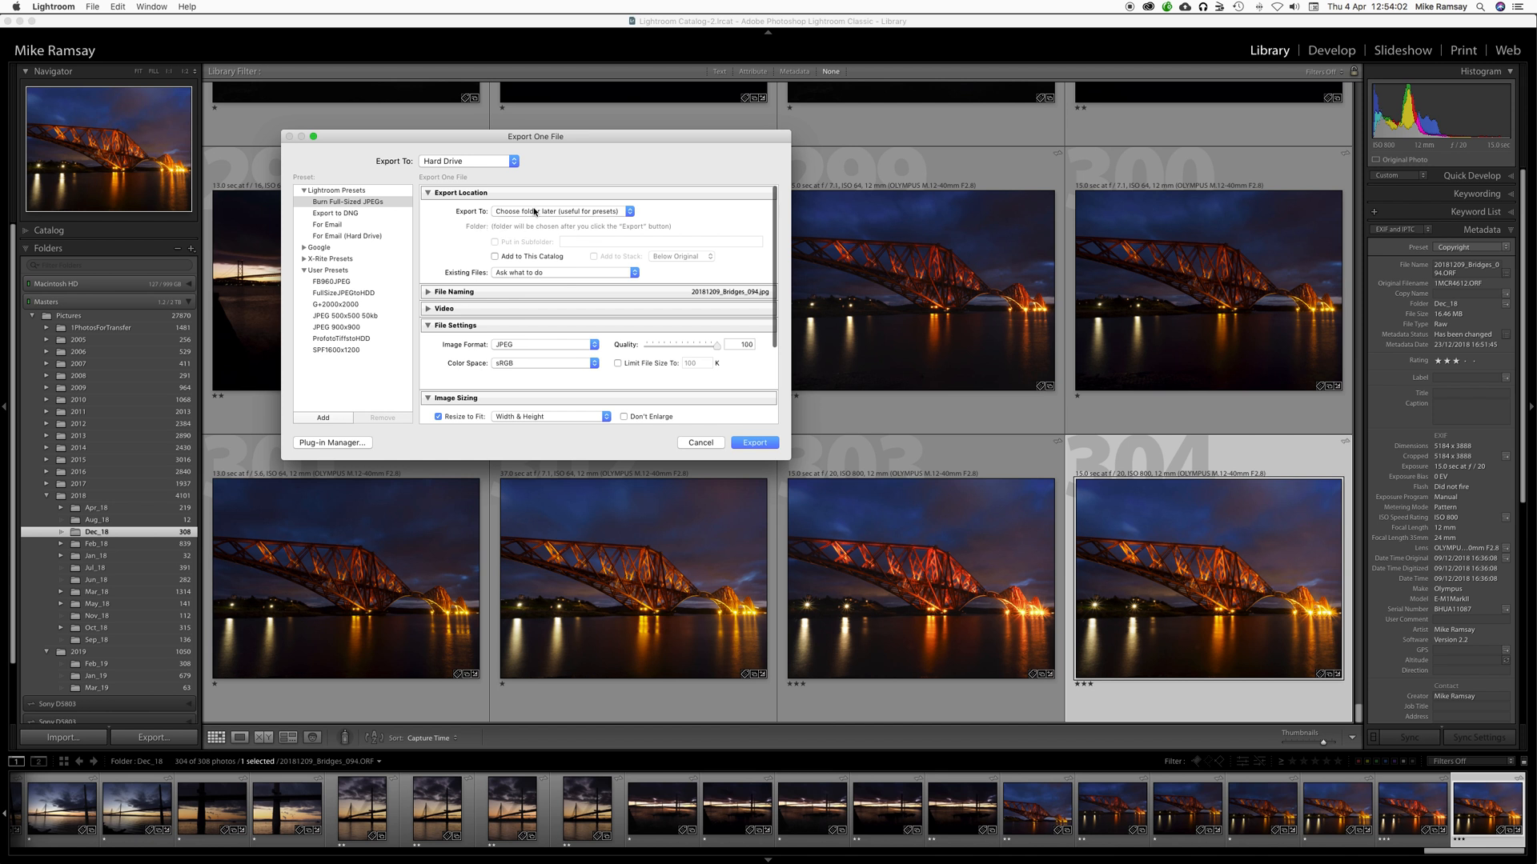
left_click(630, 213)
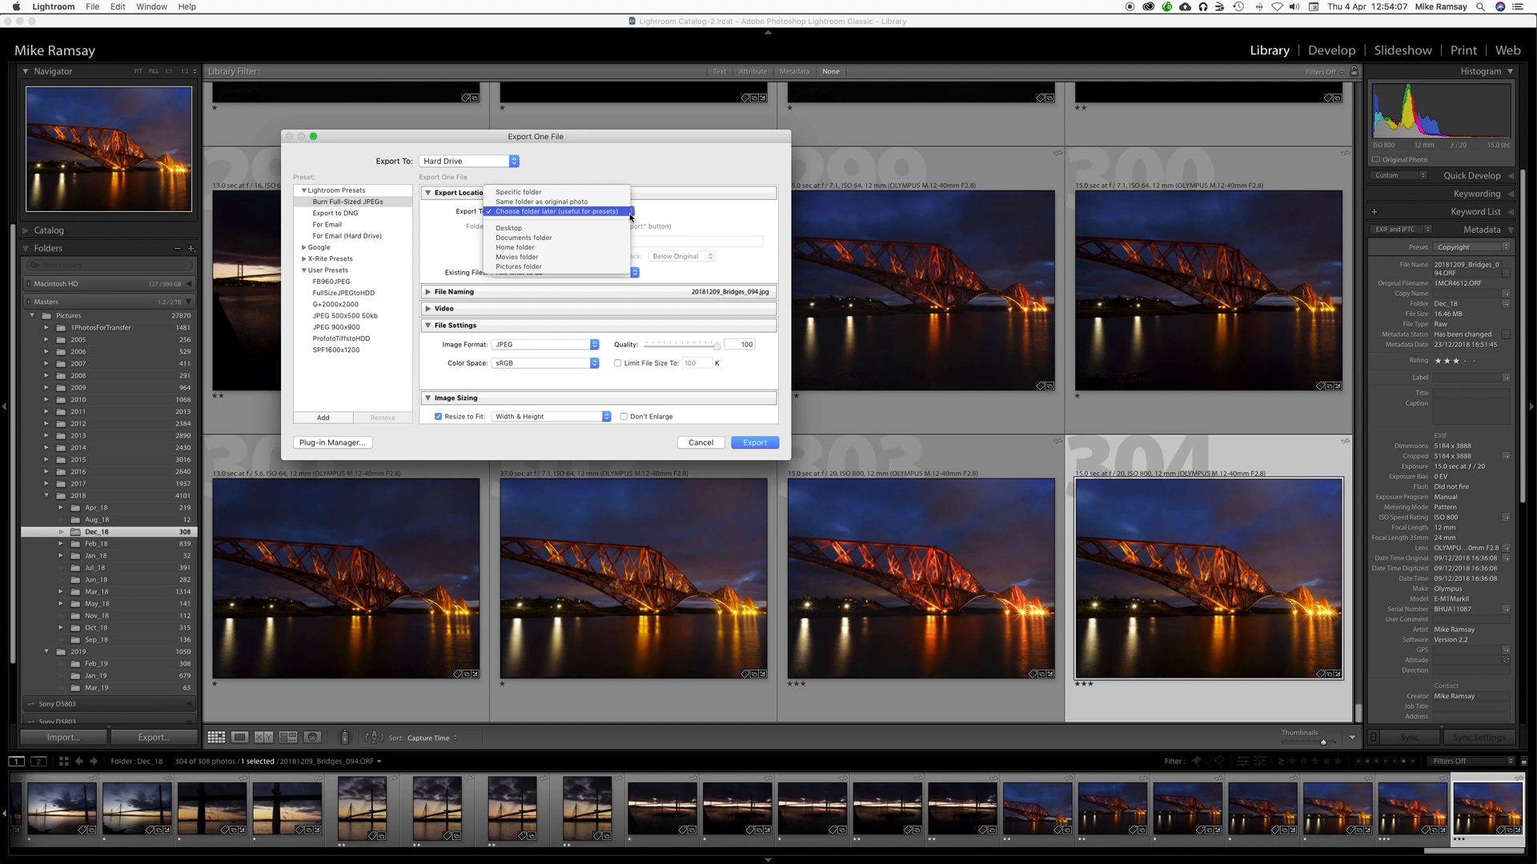
left_click(517, 230)
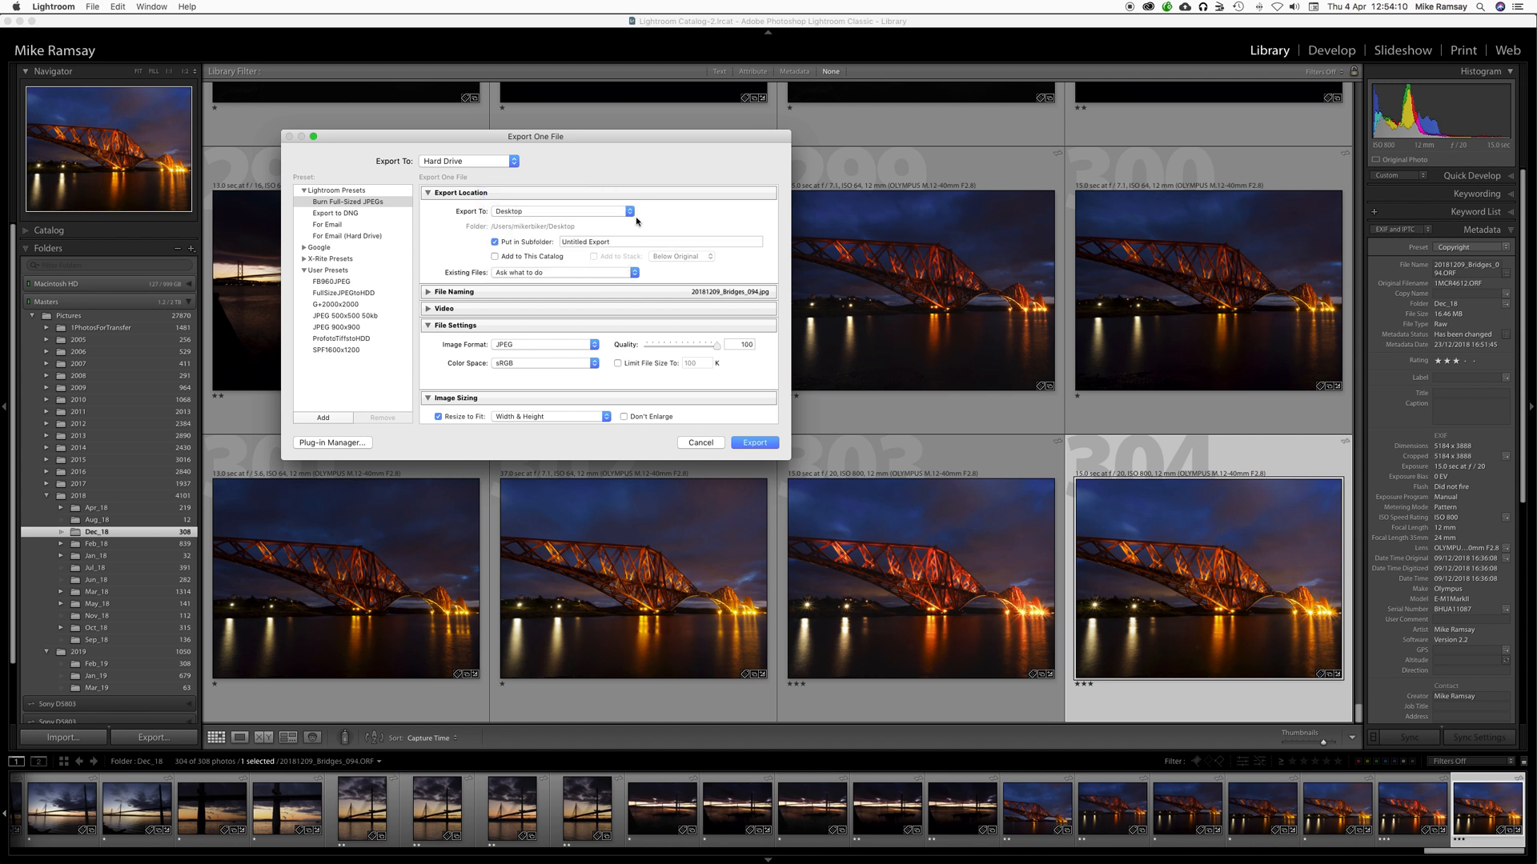
left_click(501, 243)
Step: Save the current export settings as a preset named "SPF to Desktop" in the User Presets folder
left_click(323, 418)
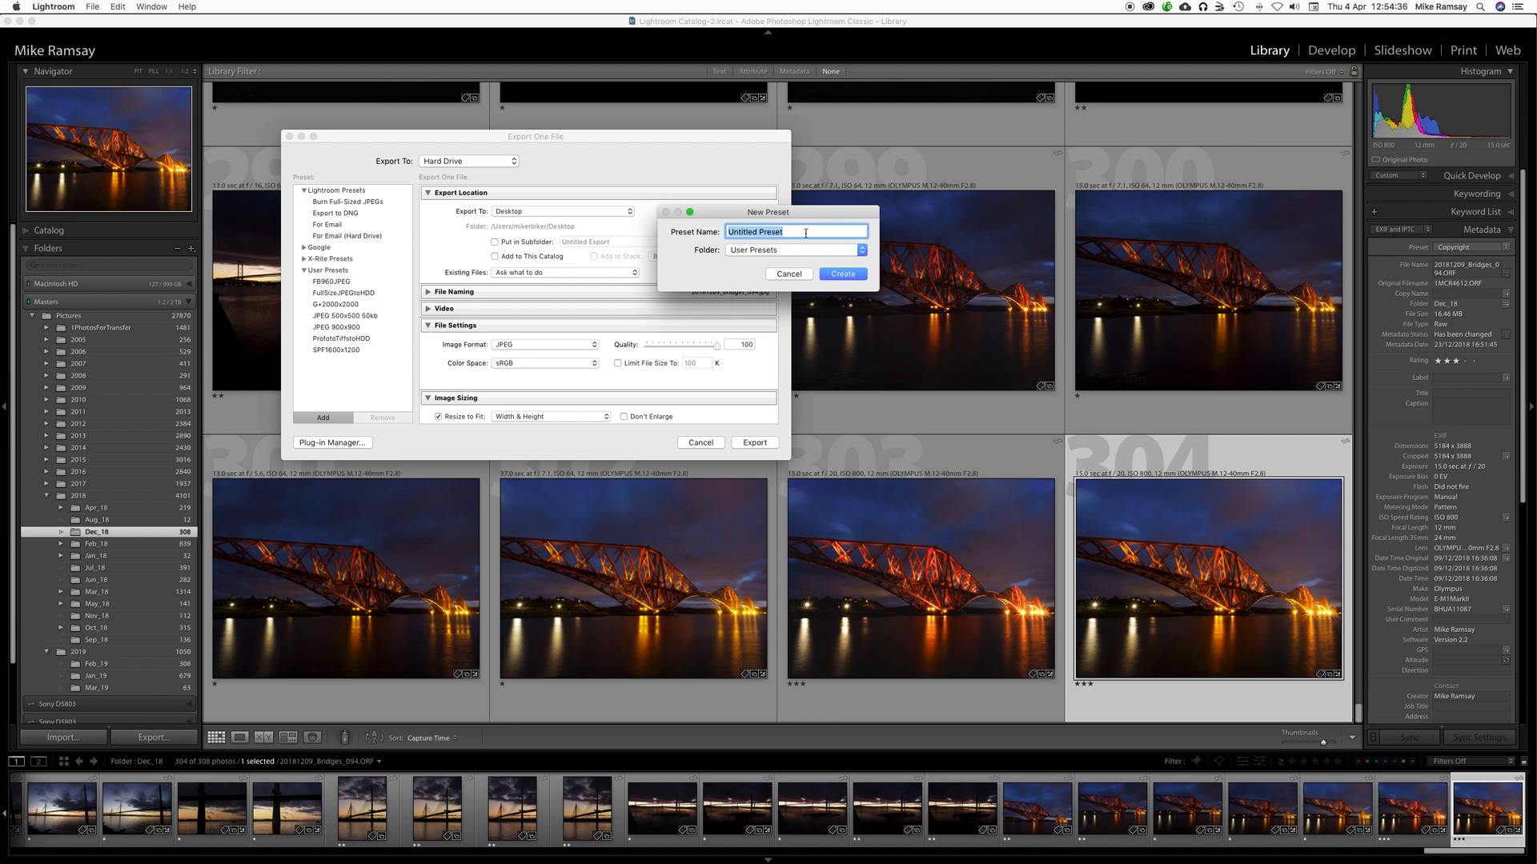
type("SPF to Desktop")
left_click(842, 273)
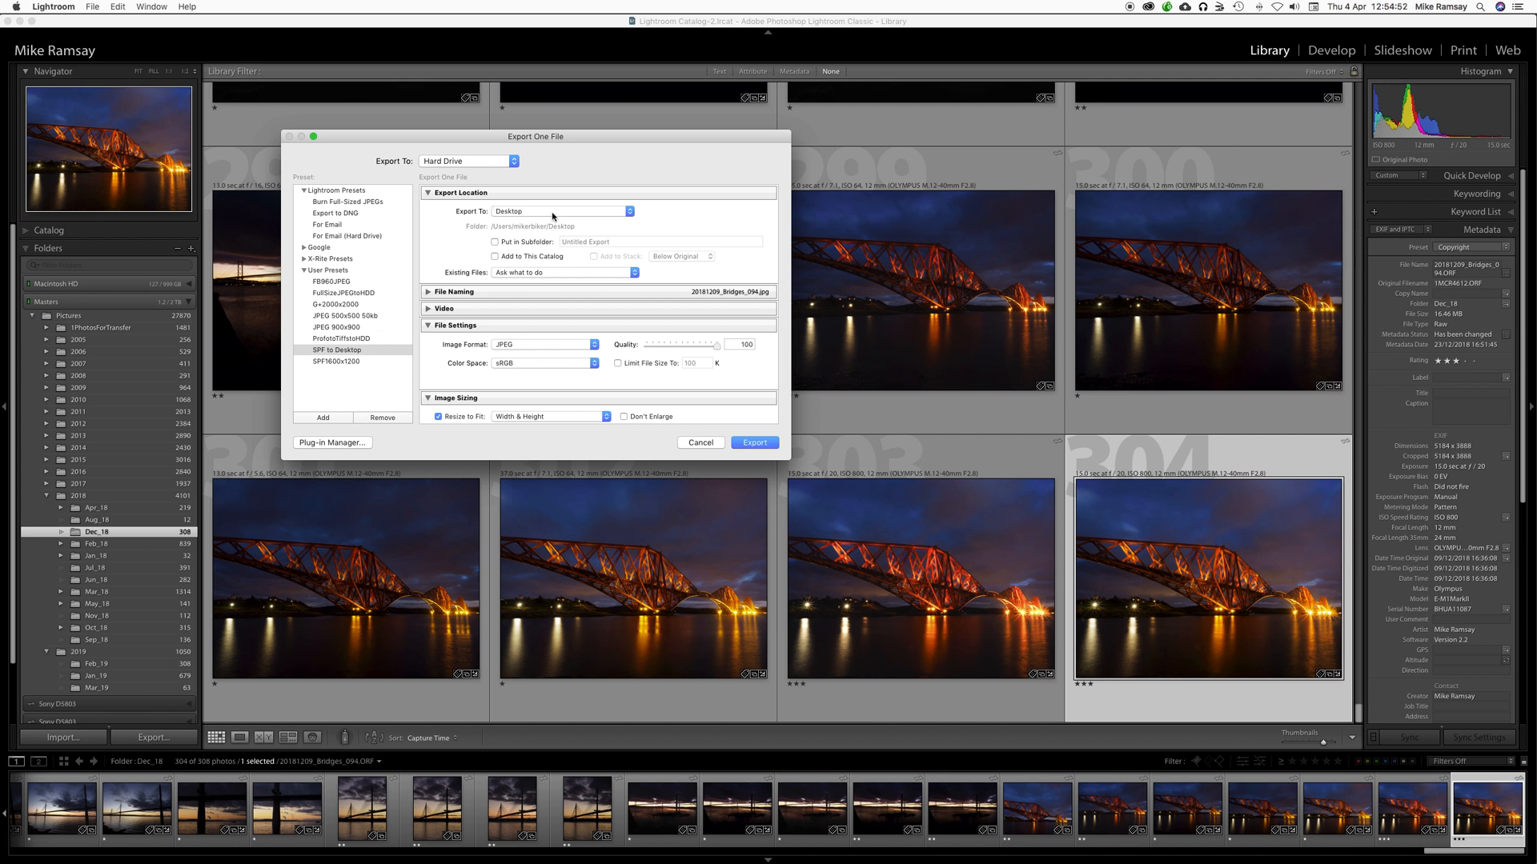
Step: Check the image sizing and sharpening settings of the SPF to Desktop preset and export the photo
scroll(528, 340, "down", 3)
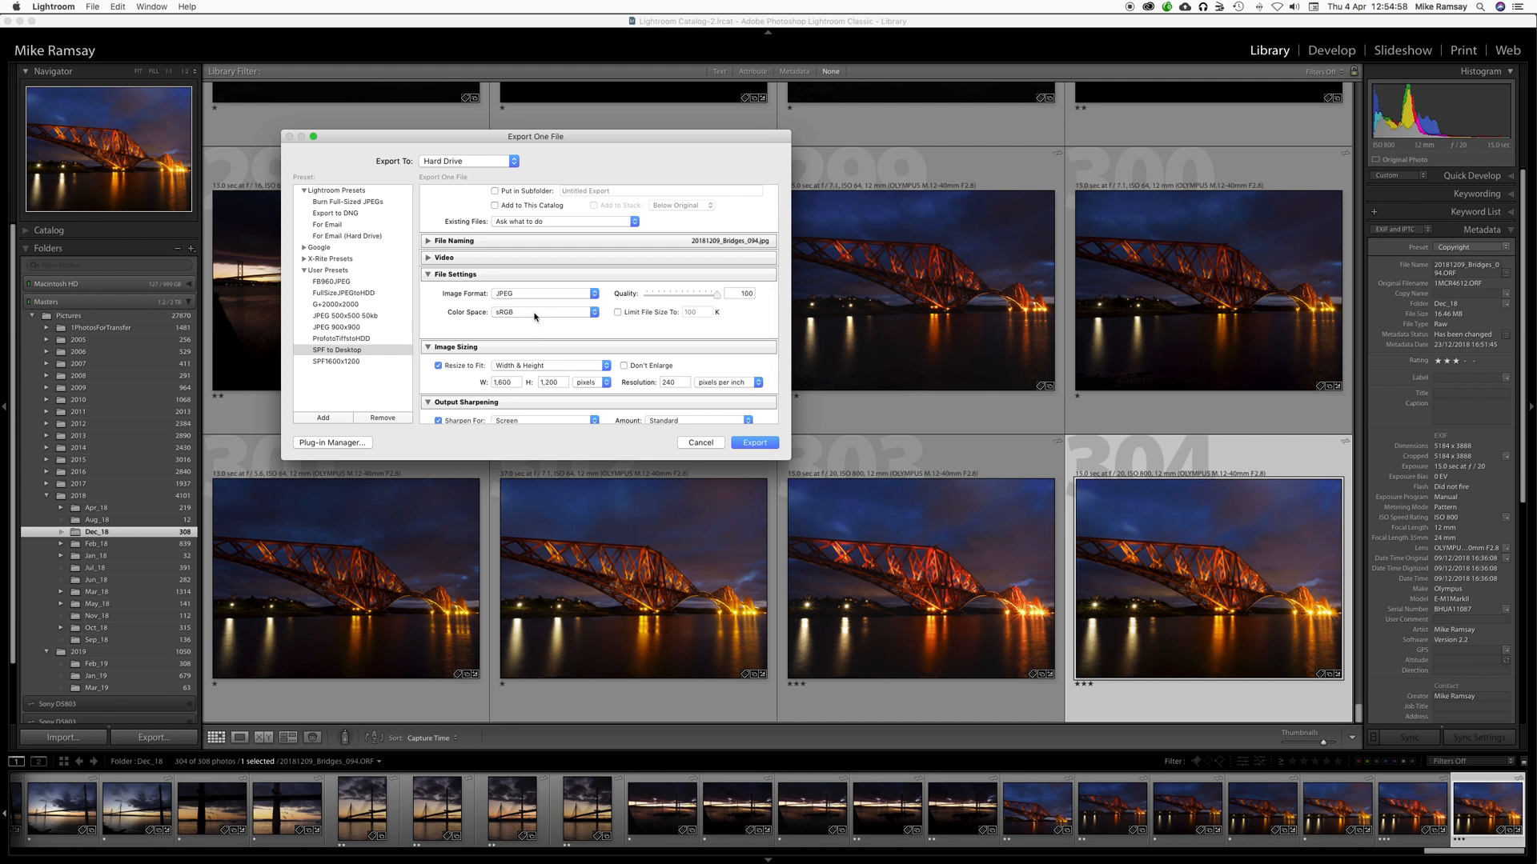
scroll(534, 317, "down", 3)
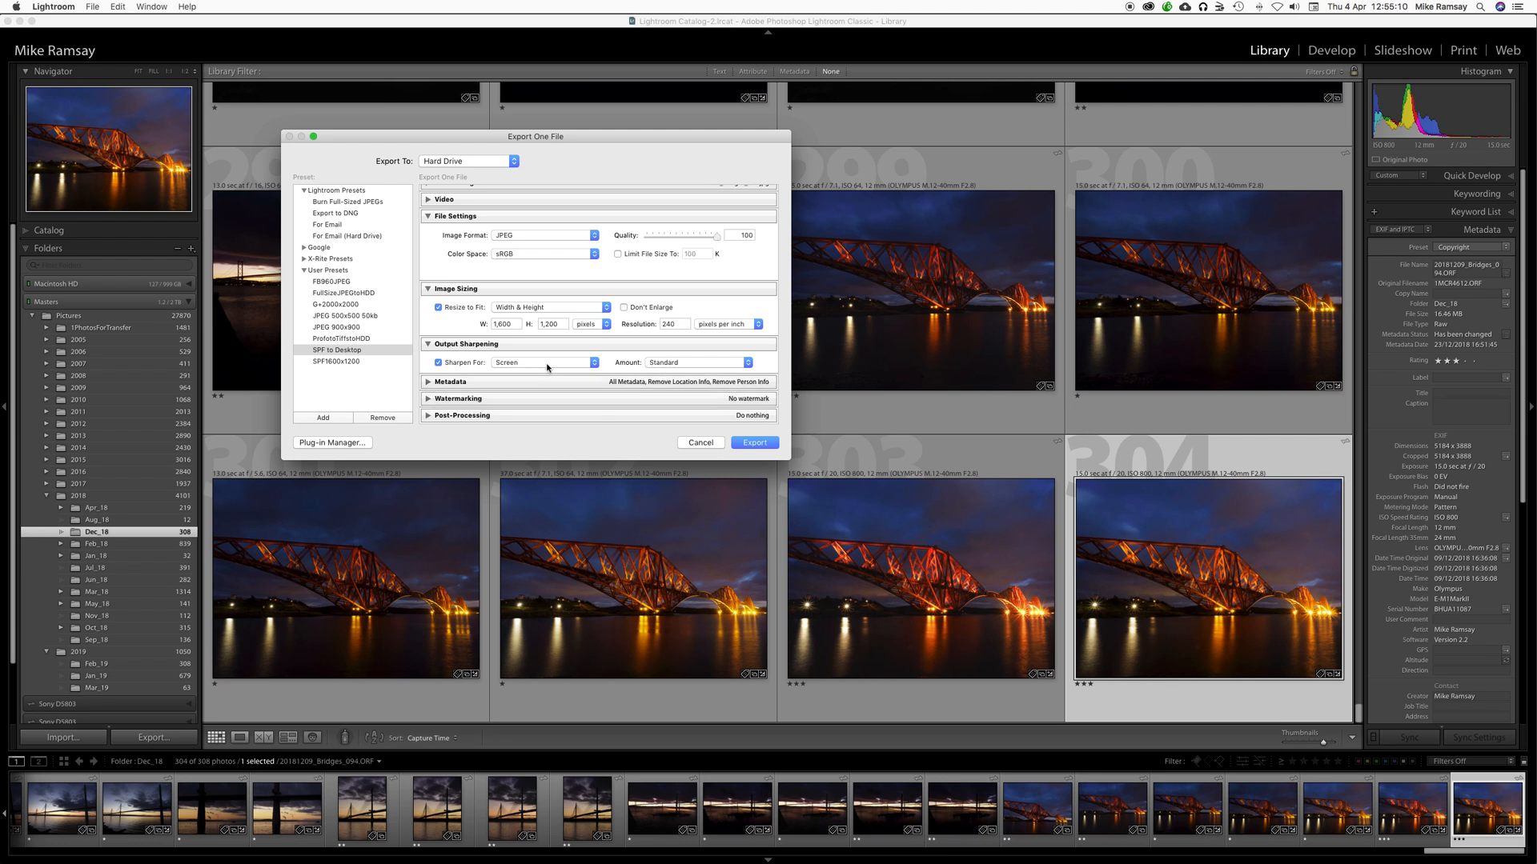
left_click(751, 445)
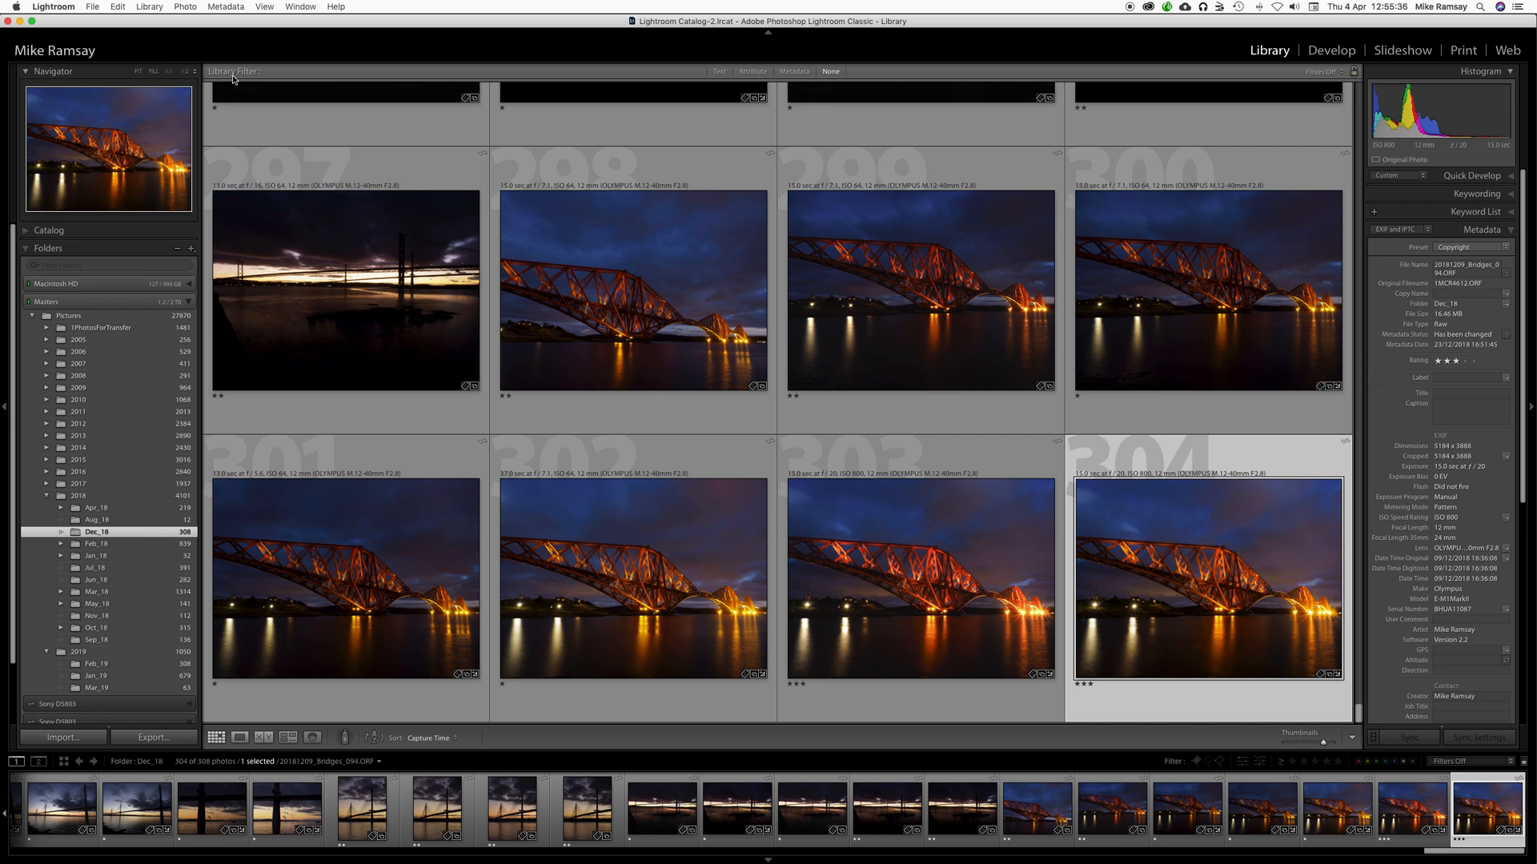
Step: Switch to the Finder desktop, move the exported 20181209_Bridges_094.jpg to an empty area and preview it
left_click(20, 23)
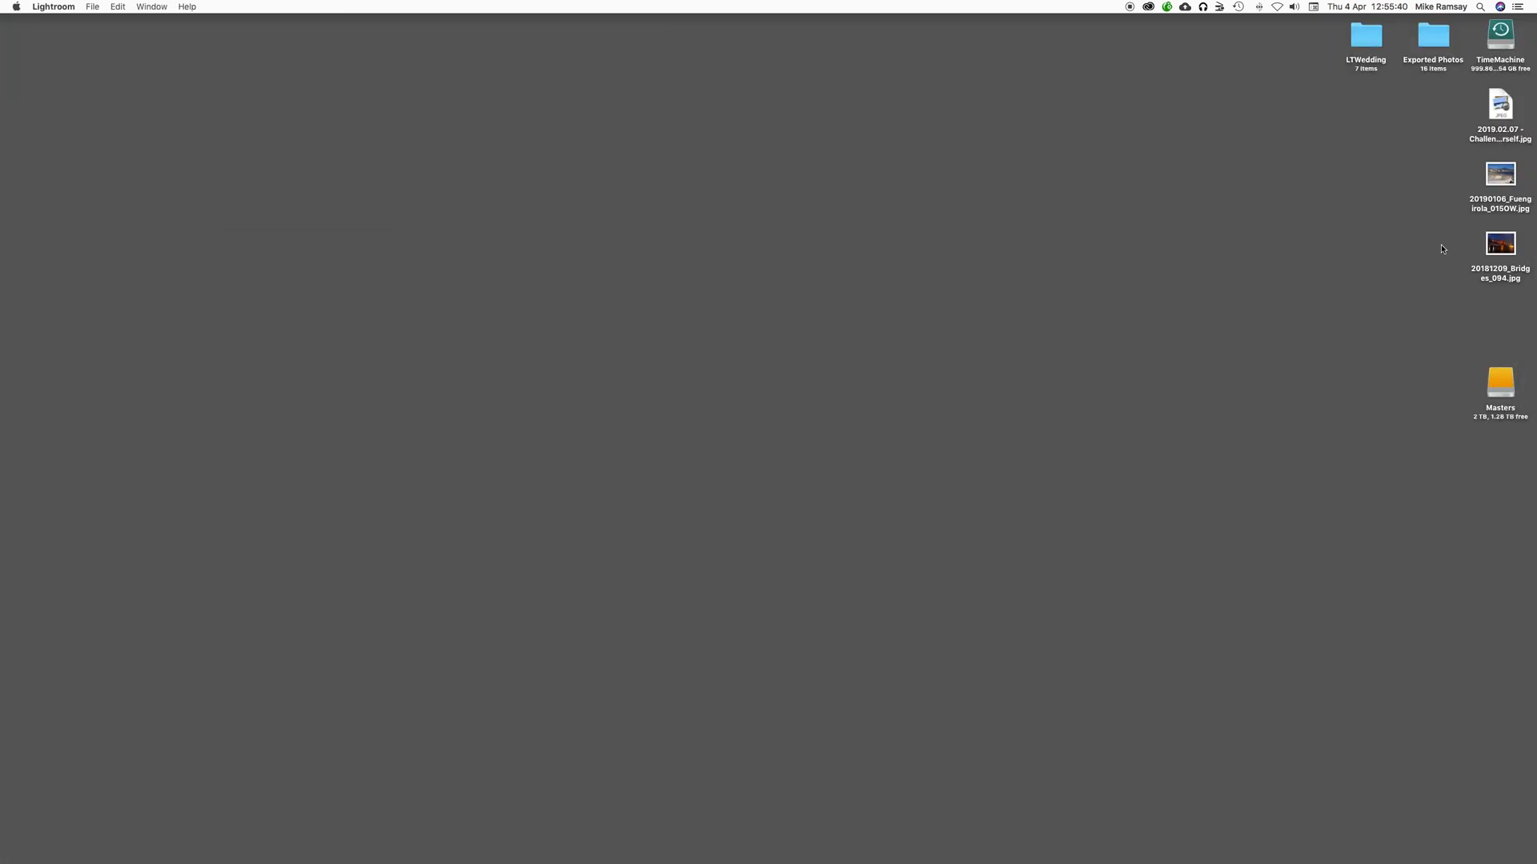
left_click_drag(1501, 249, 973, 119)
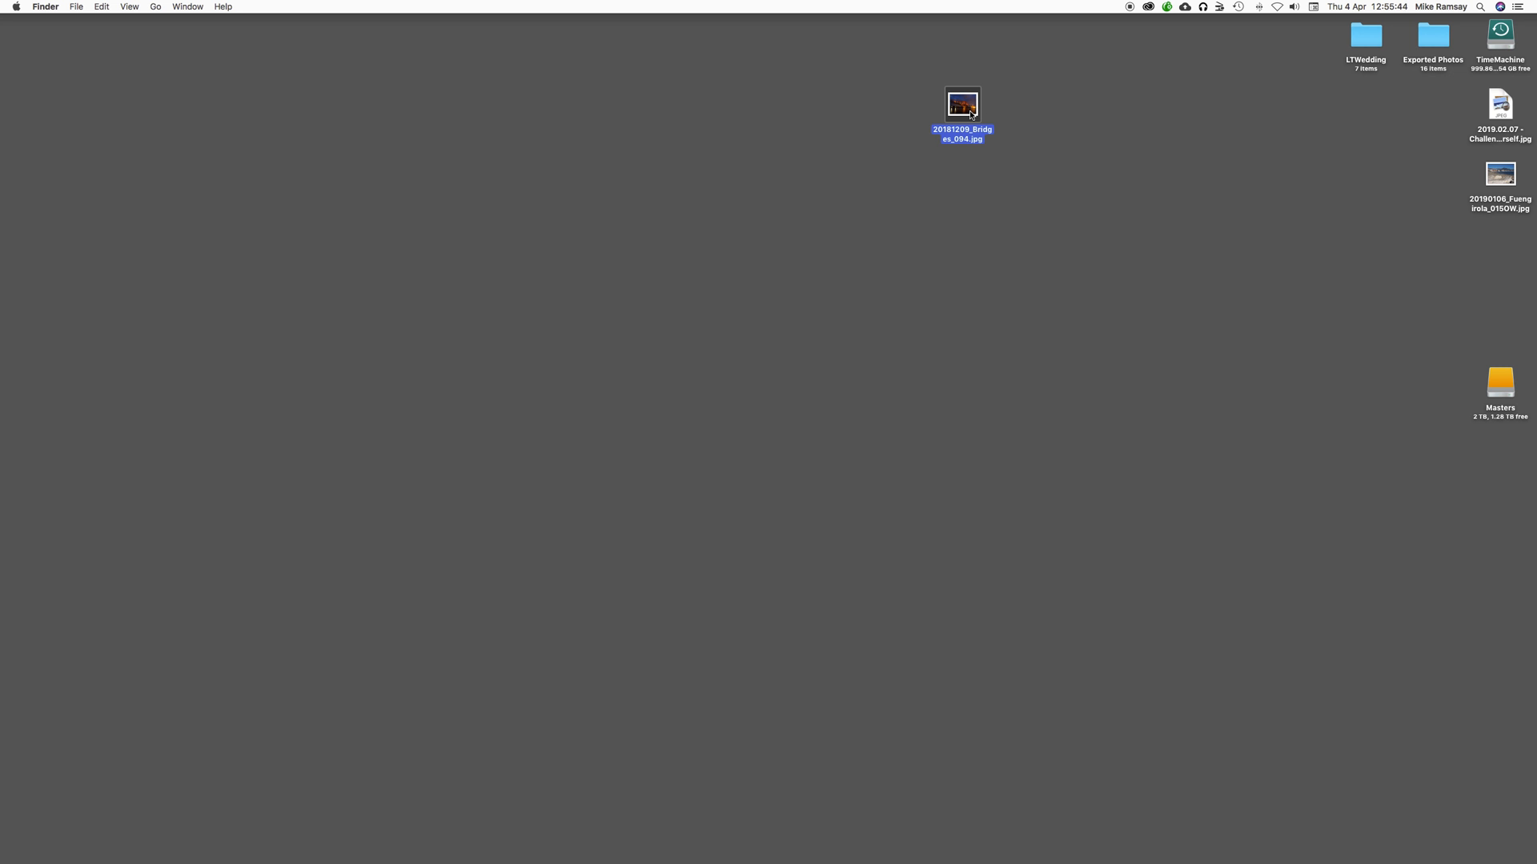
key("space")
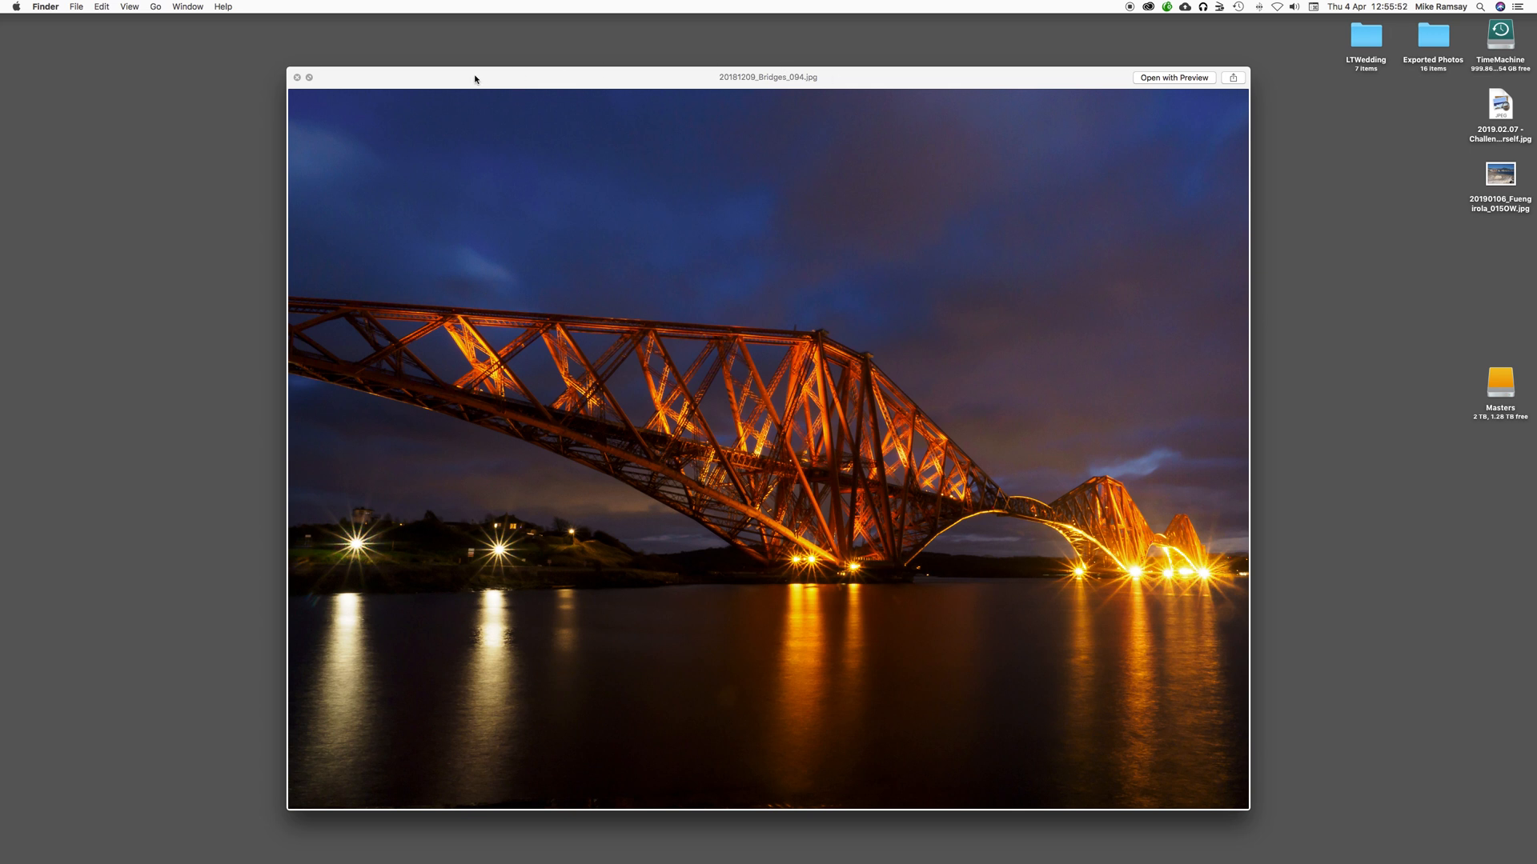
left_click(297, 77)
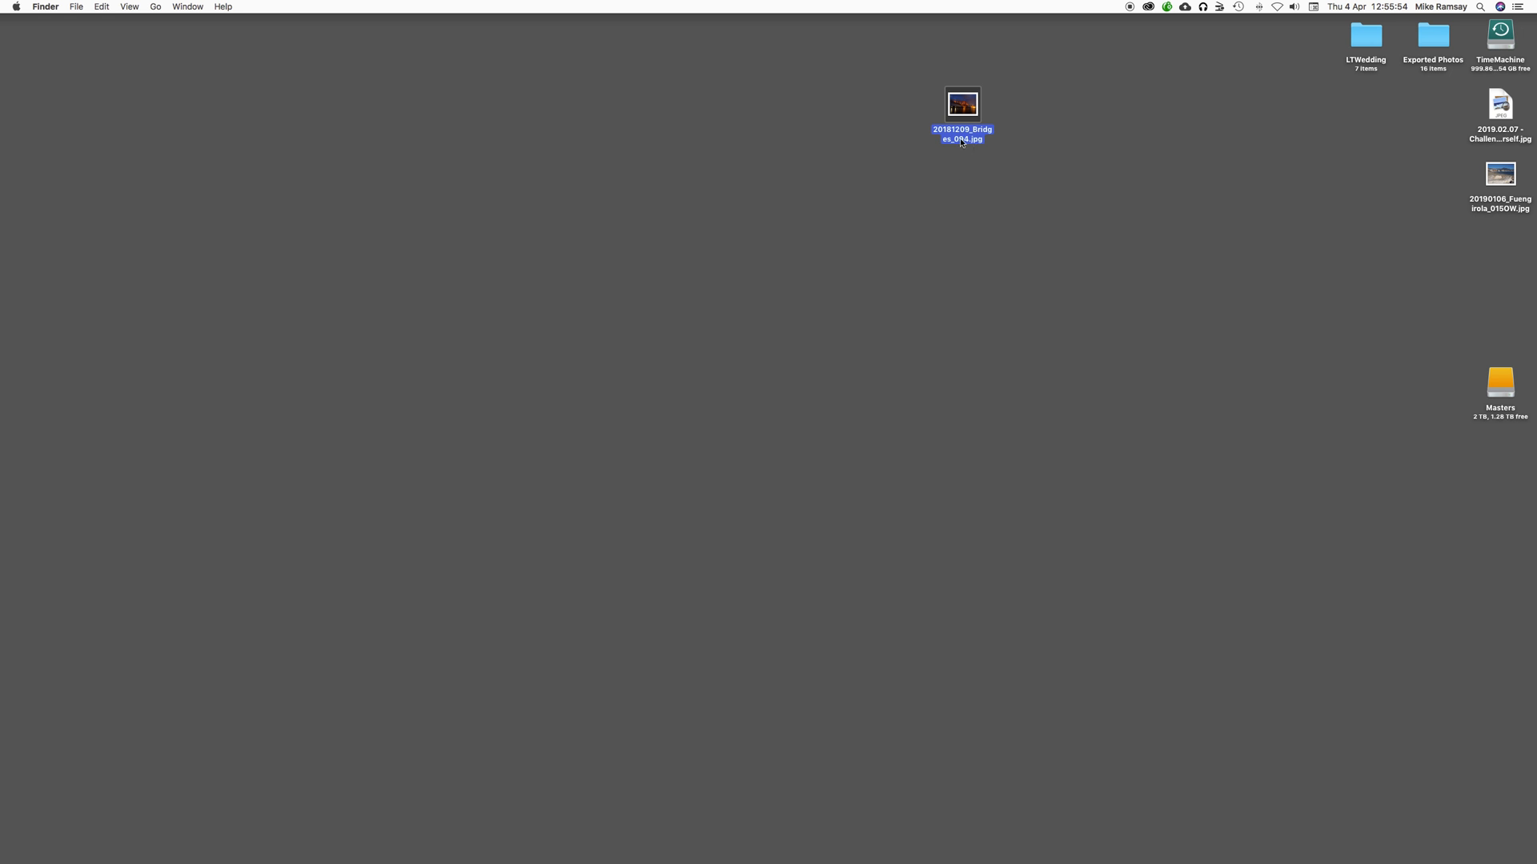
Step: Deselect the exported file on the desktop and switch back to the Lightroom library
left_click(1084, 195)
right_click(1084, 195)
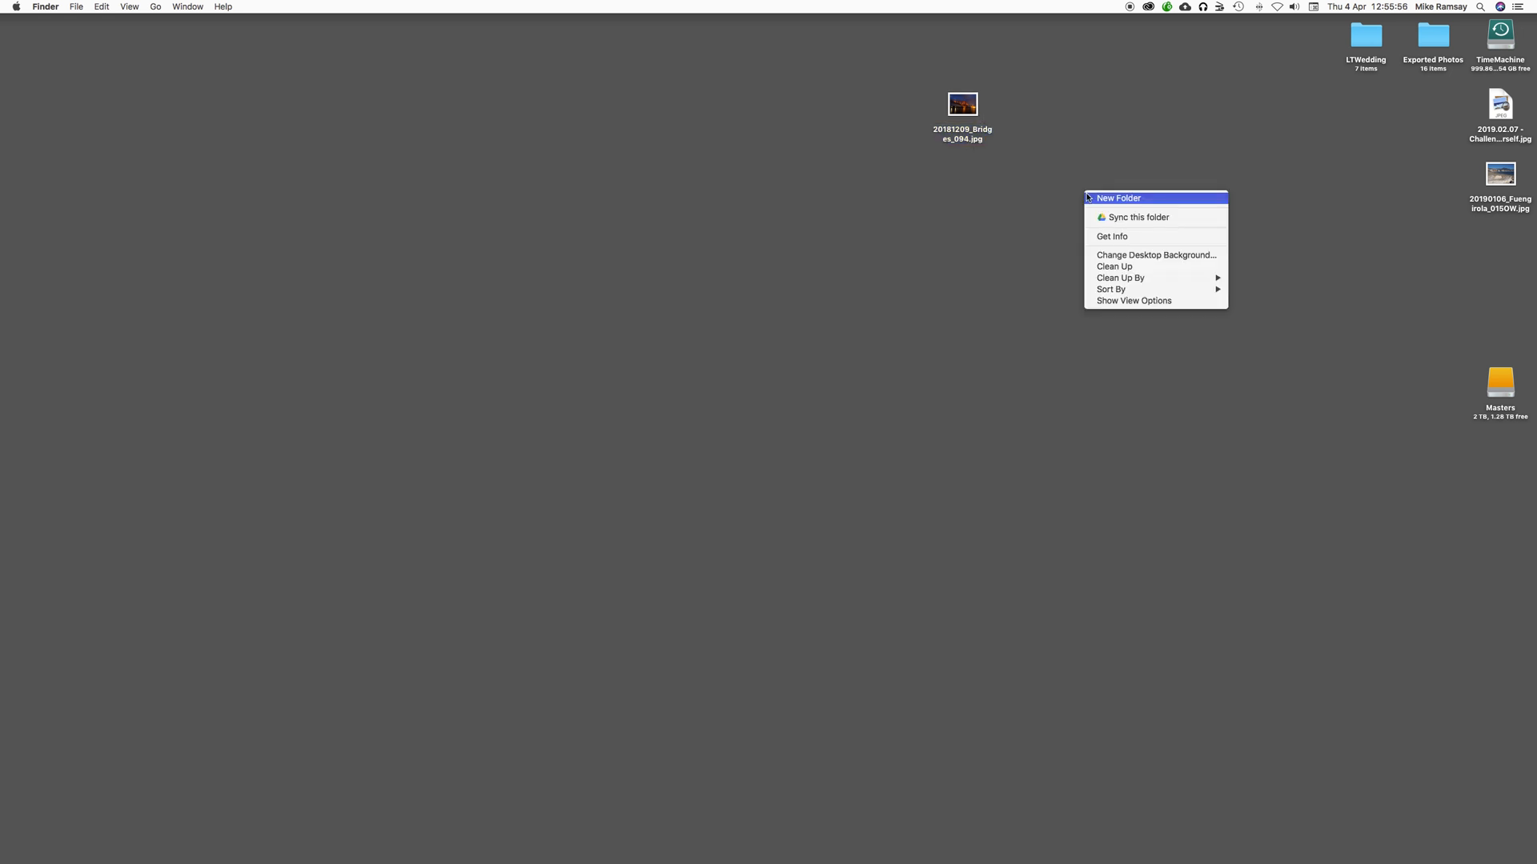
left_click(961, 332)
mouse_move(1006, 849)
left_click(1450, 837)
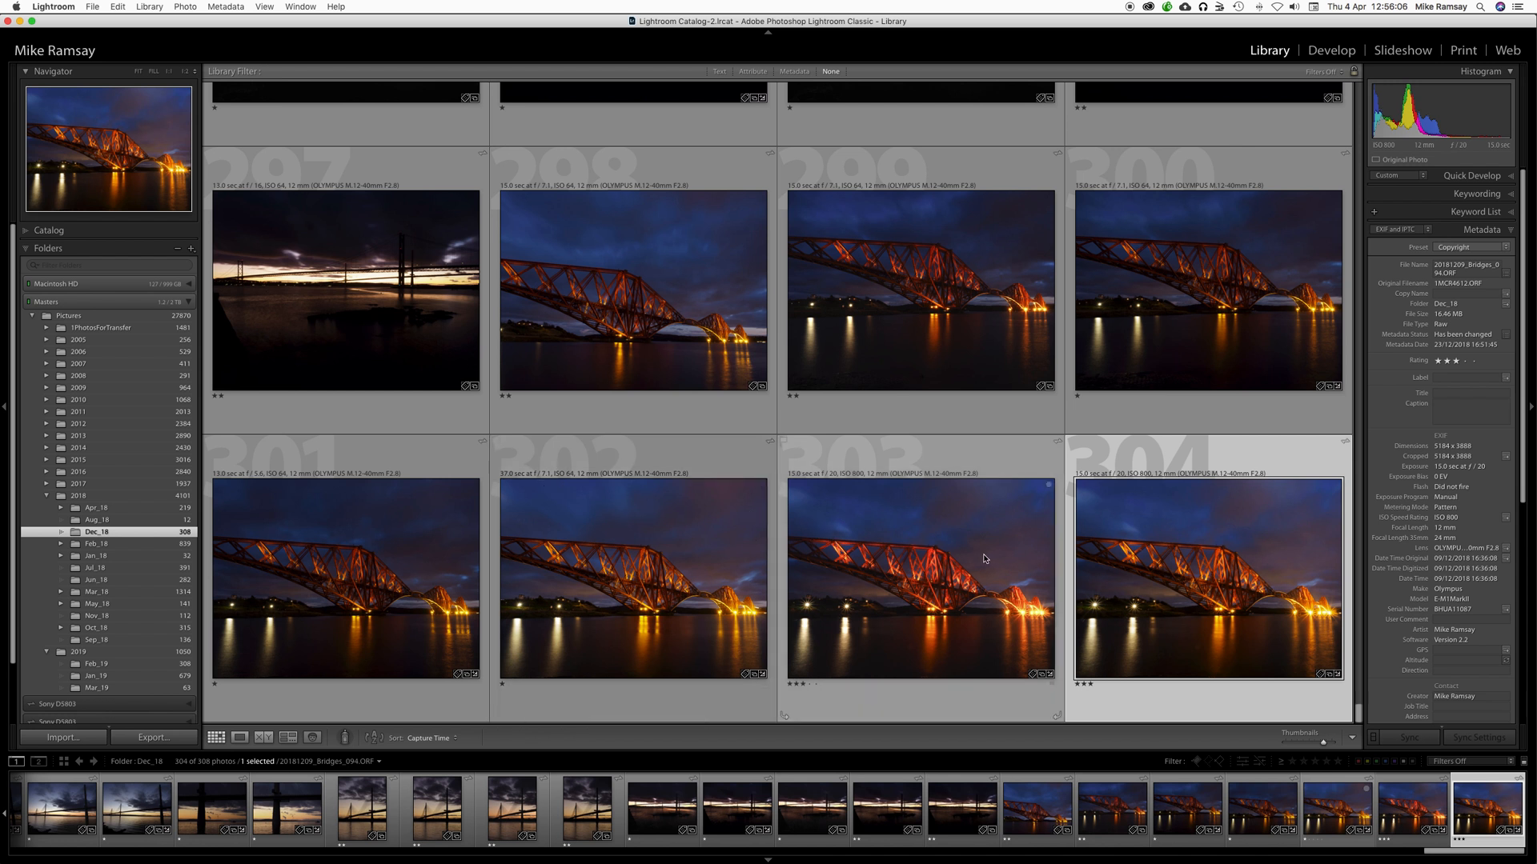
Step: Select photos 298 through 304 and export them with the SPF to Desktop preset, overwriting the existing 20181209_Bridges_094.jpg
left_click(687, 285, "shift")
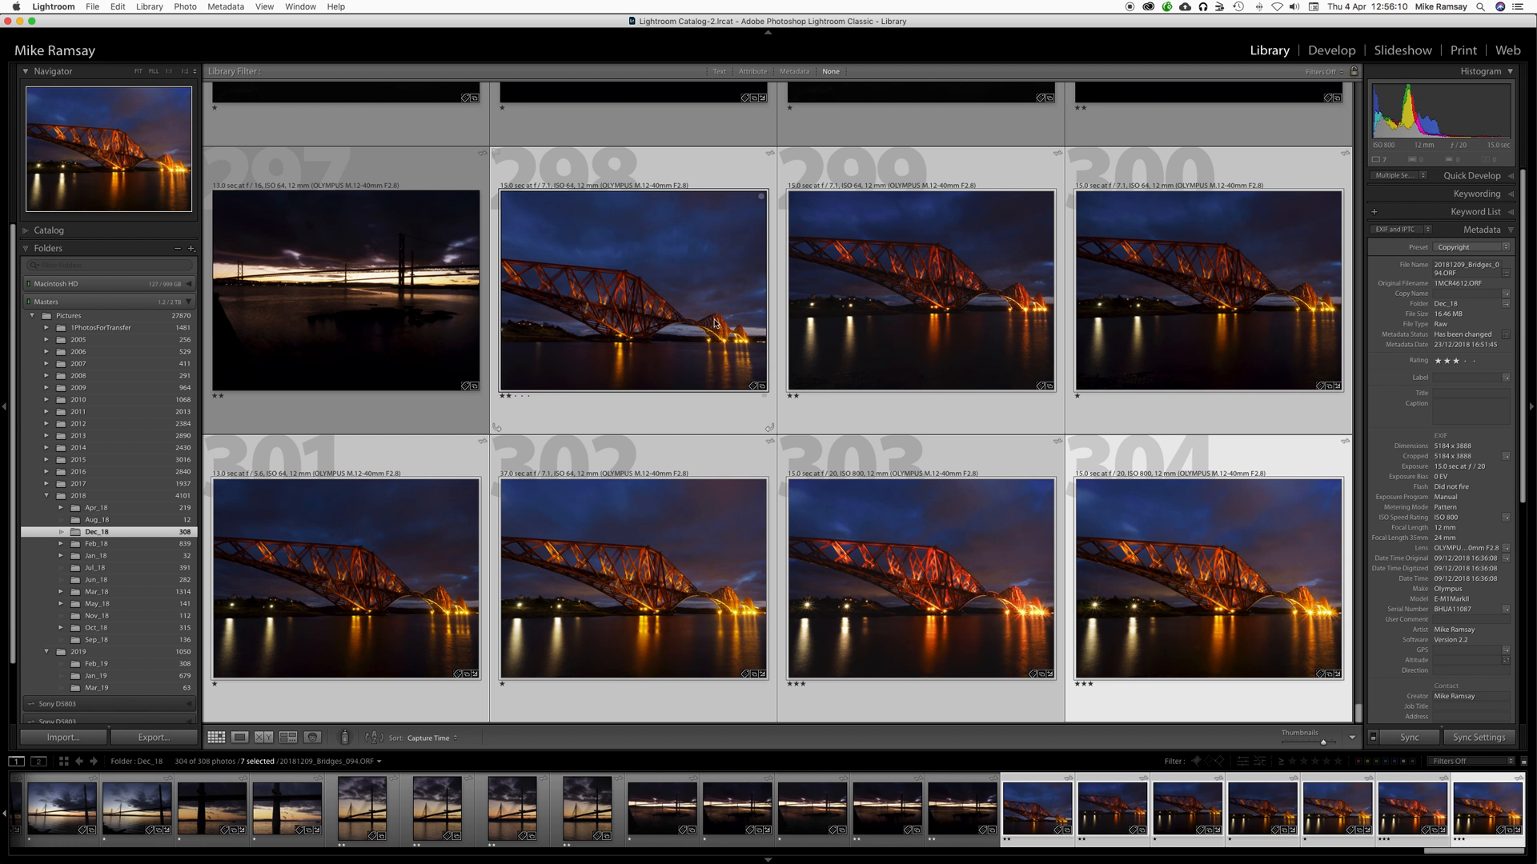
right_click(971, 310)
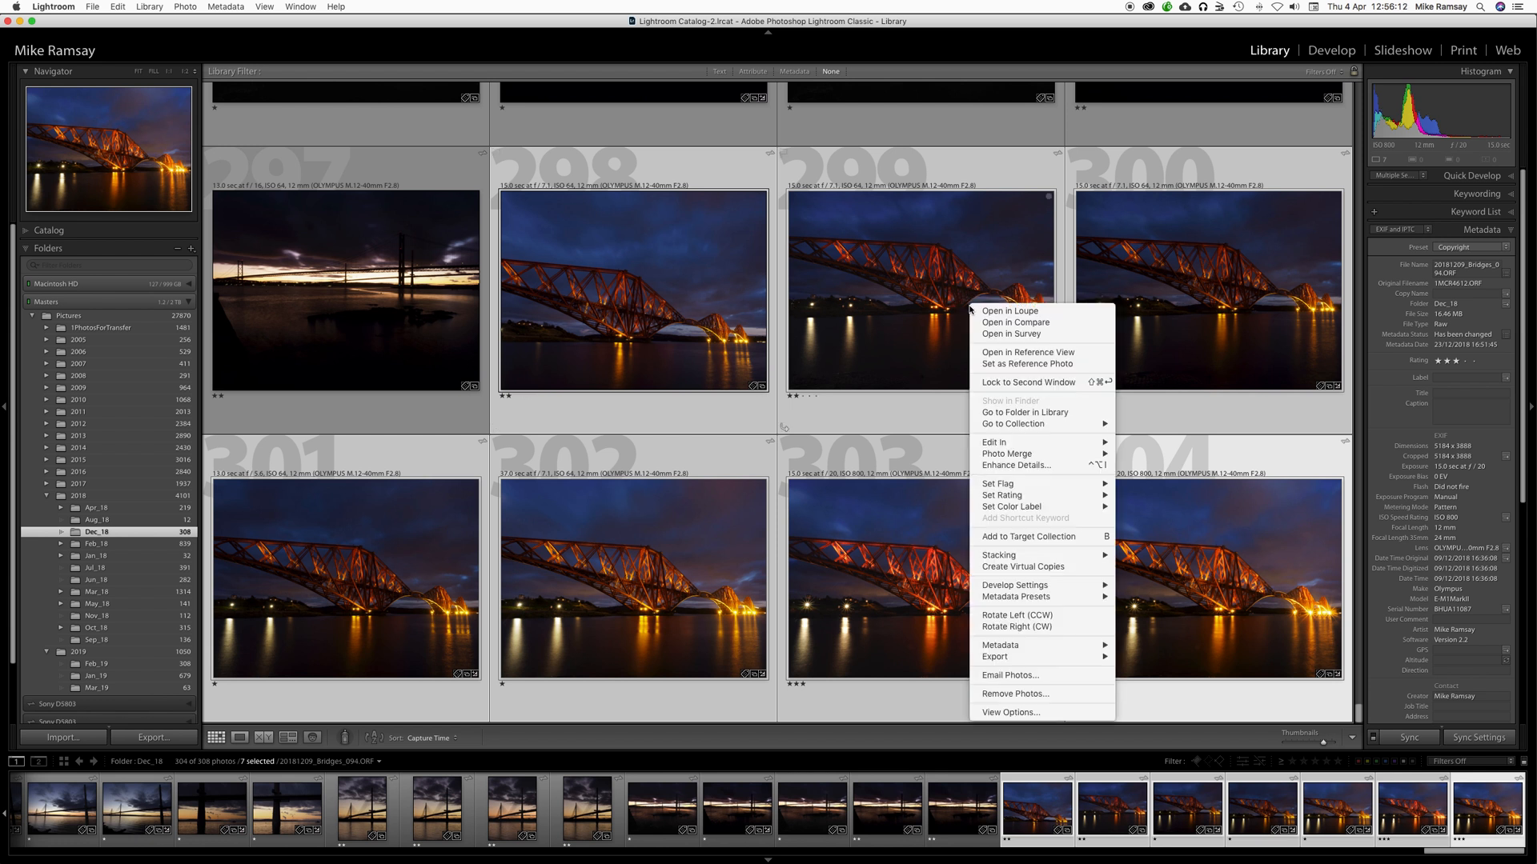
mouse_move(1007, 657)
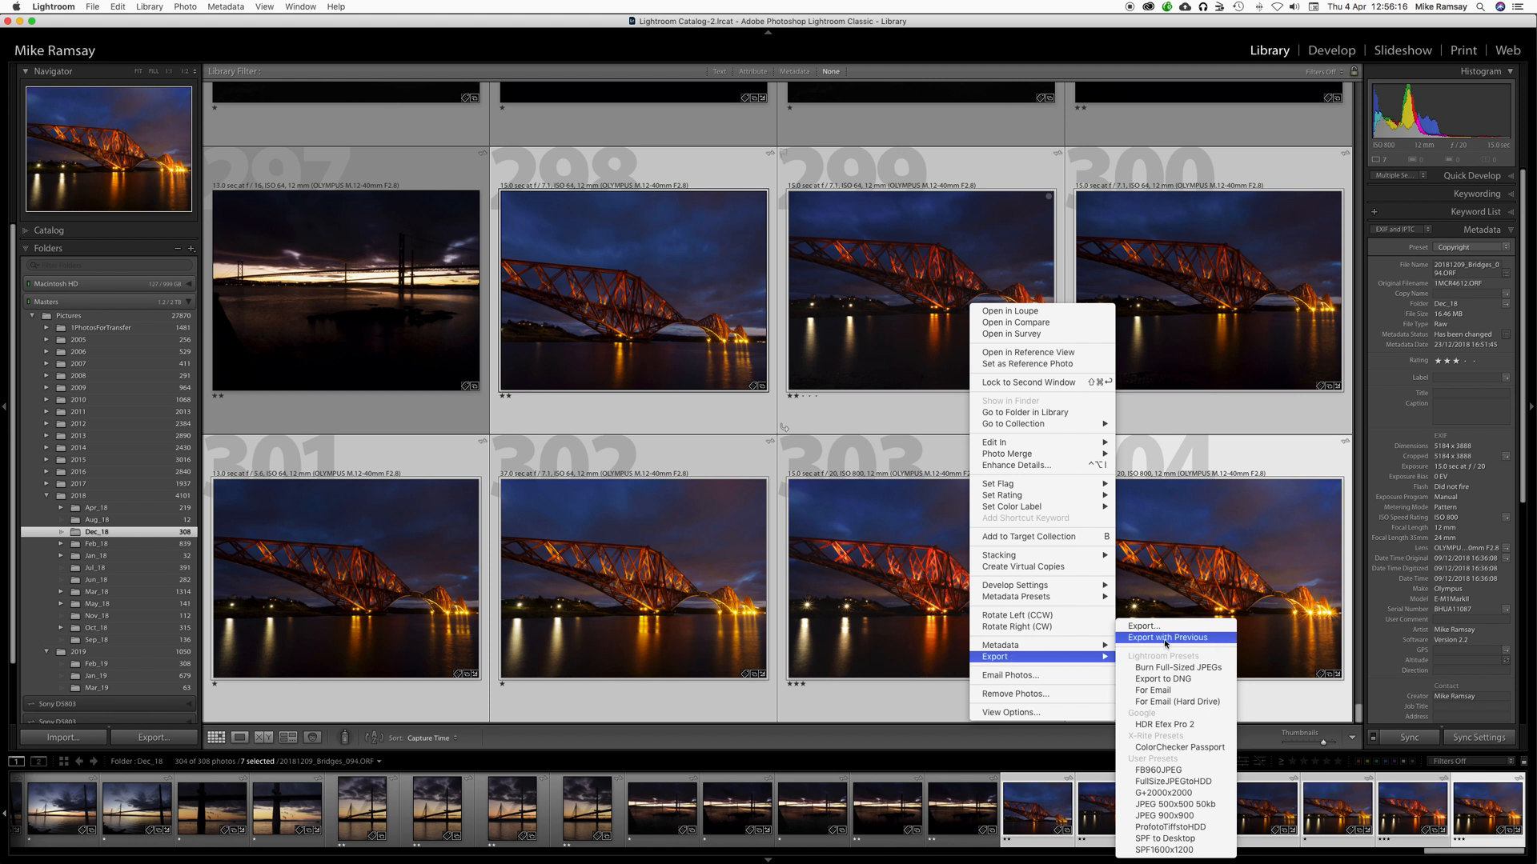
left_click(1167, 840)
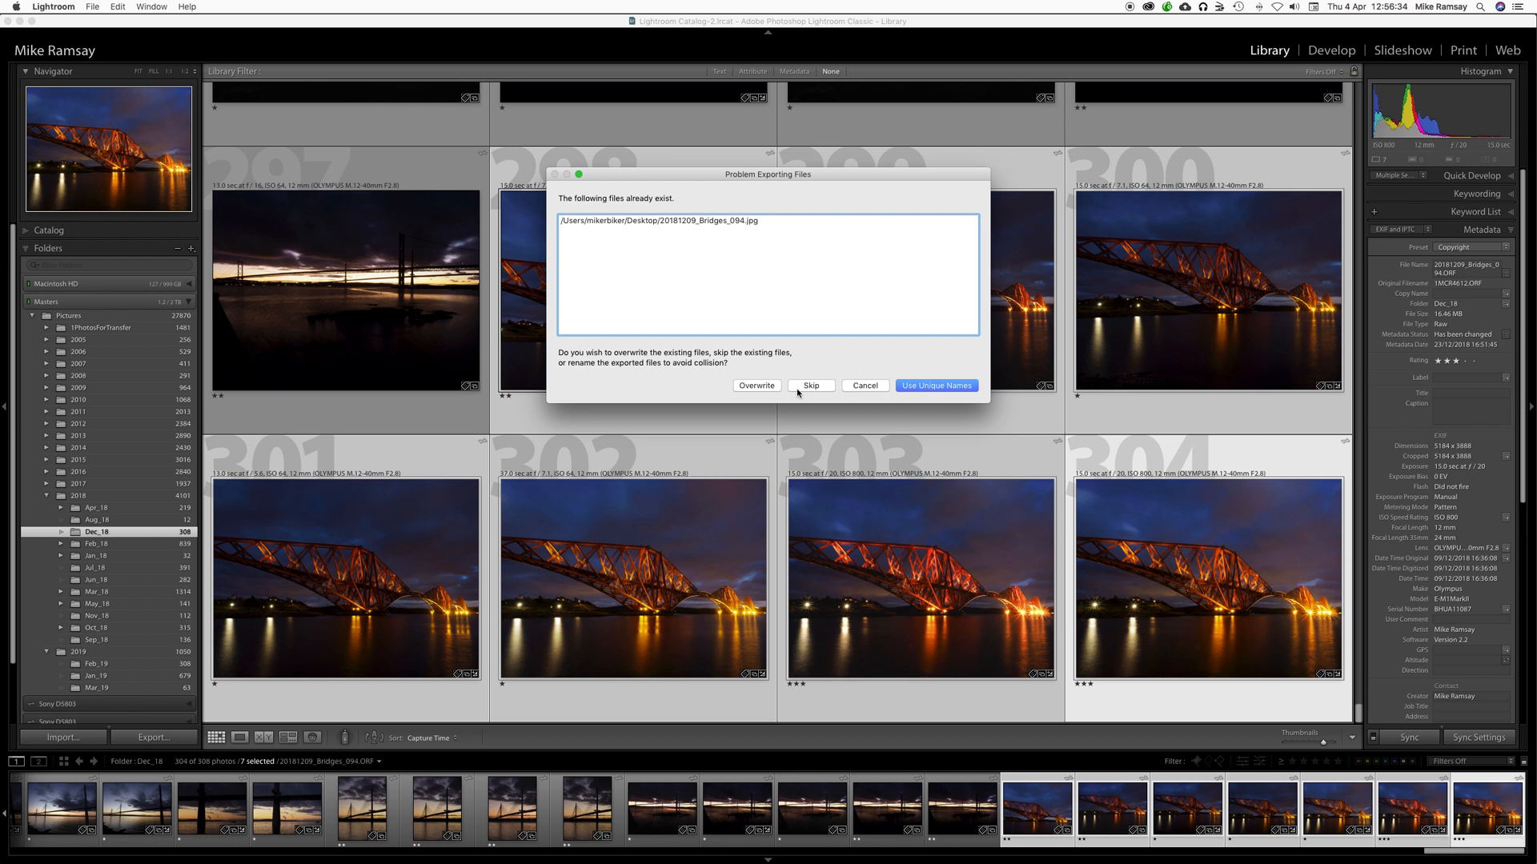
left_click(757, 385)
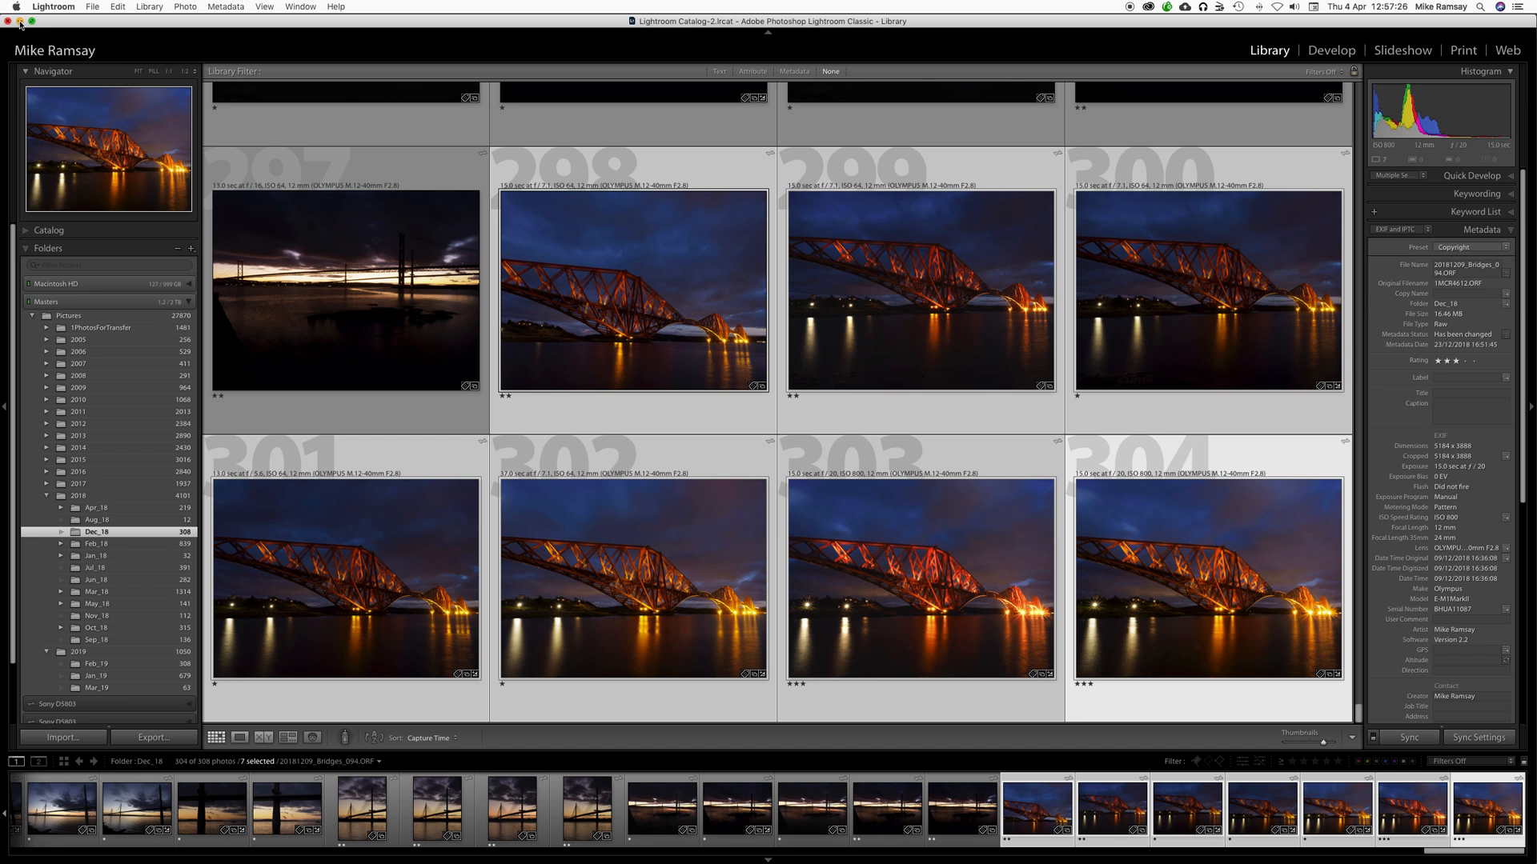
Step: Switch to the Finder desktop, move the Masters drive below the Exported Photos folder and place 20181209_Bridges_094.jpg among the other bridge JPEGs
left_click(20, 22)
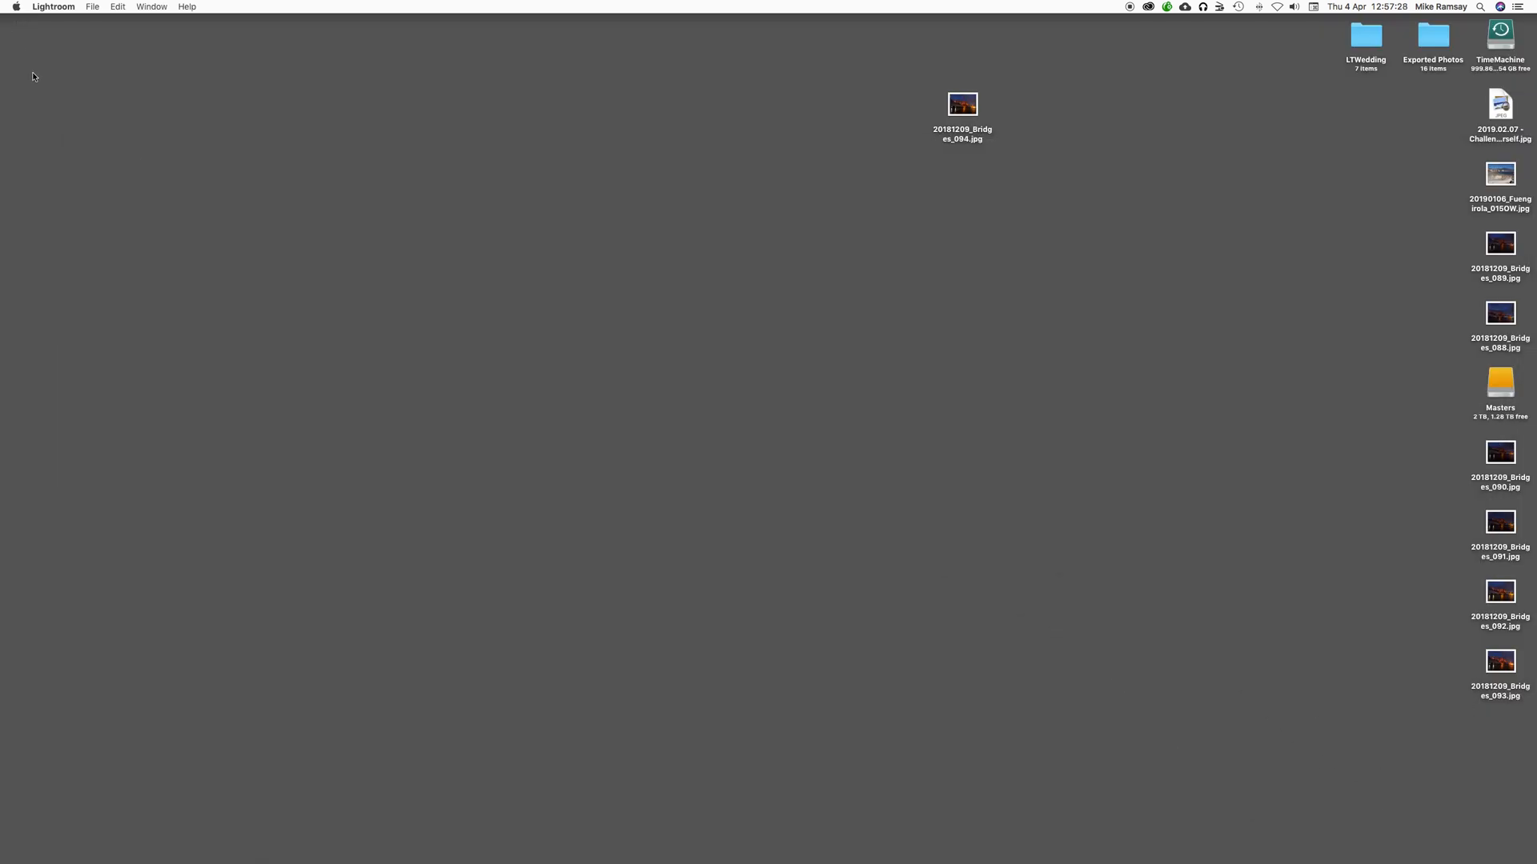
left_click_drag(1499, 373, 1432, 95)
left_click_drag(963, 105, 1508, 392)
left_click_drag(1423, 250, 1524, 761)
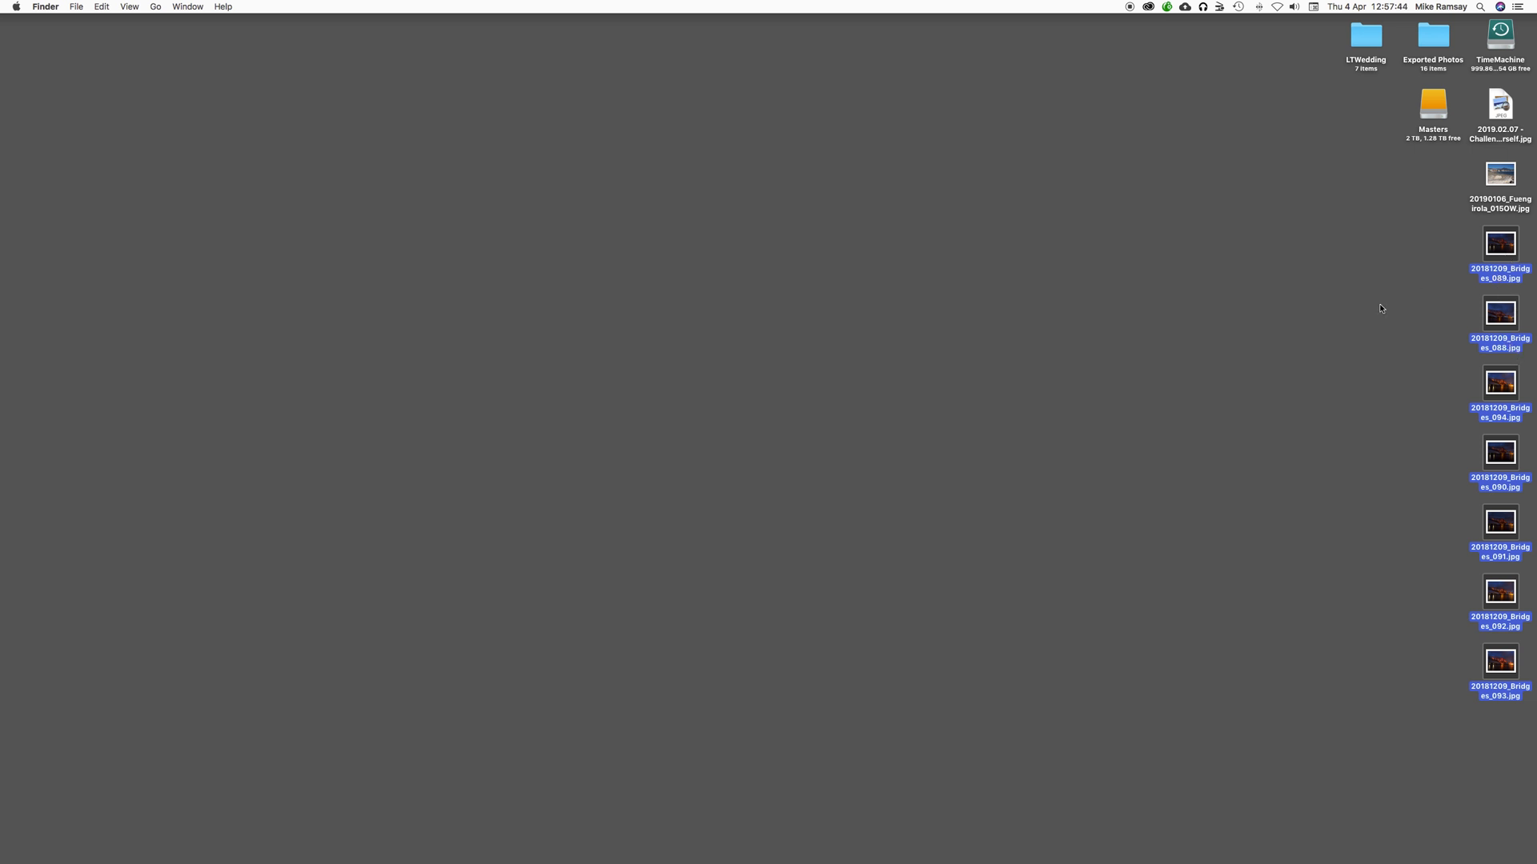
left_click(1423, 295)
Step: Check the pixel dimensions of 20181209_Bridges_089.jpg in its expanded file information and close the information window
right_click(1498, 250)
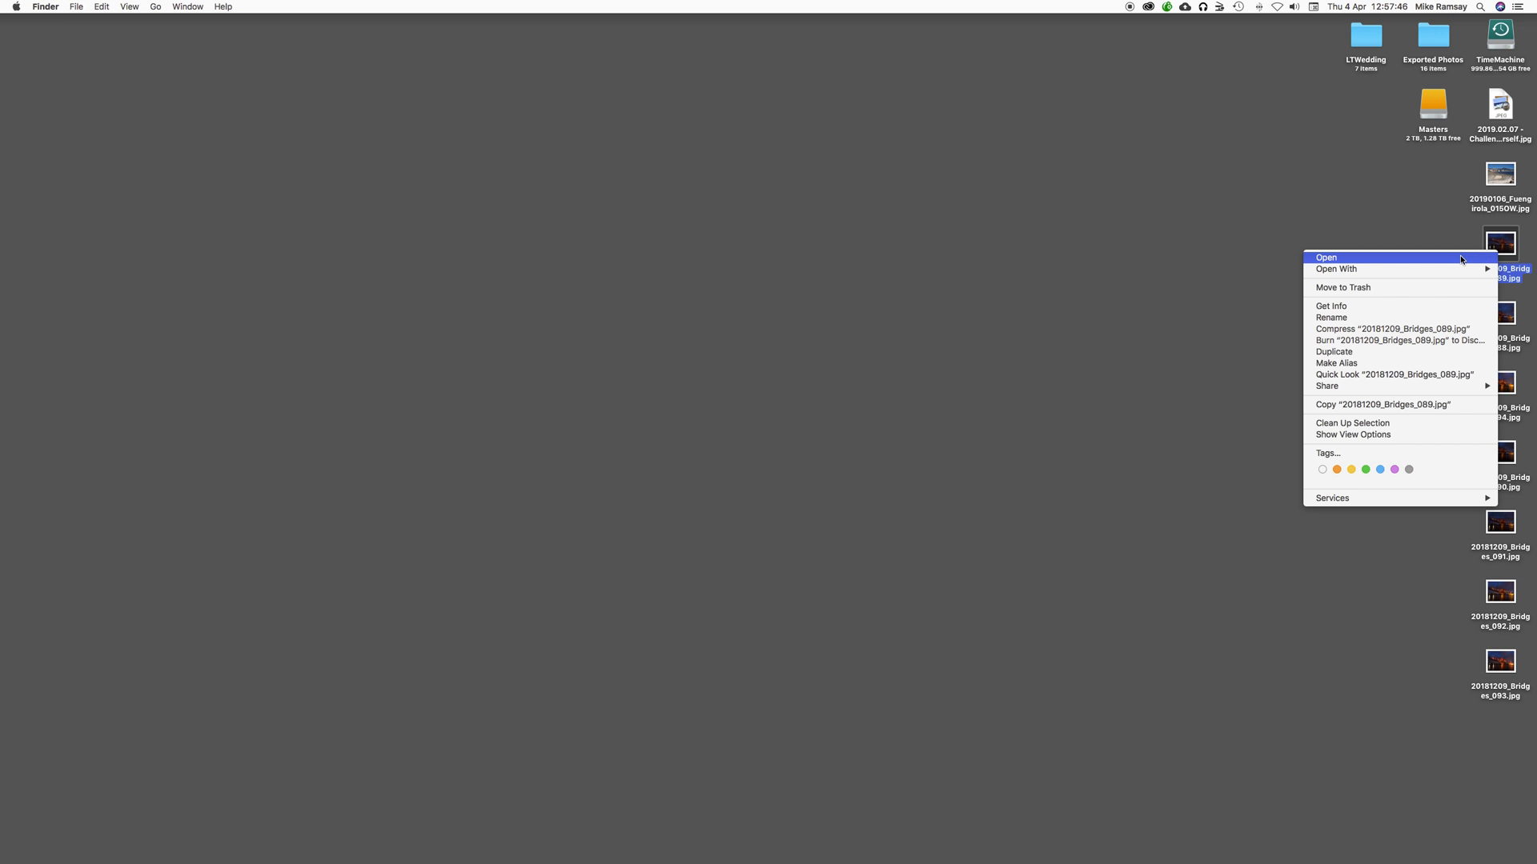
left_click(1334, 307)
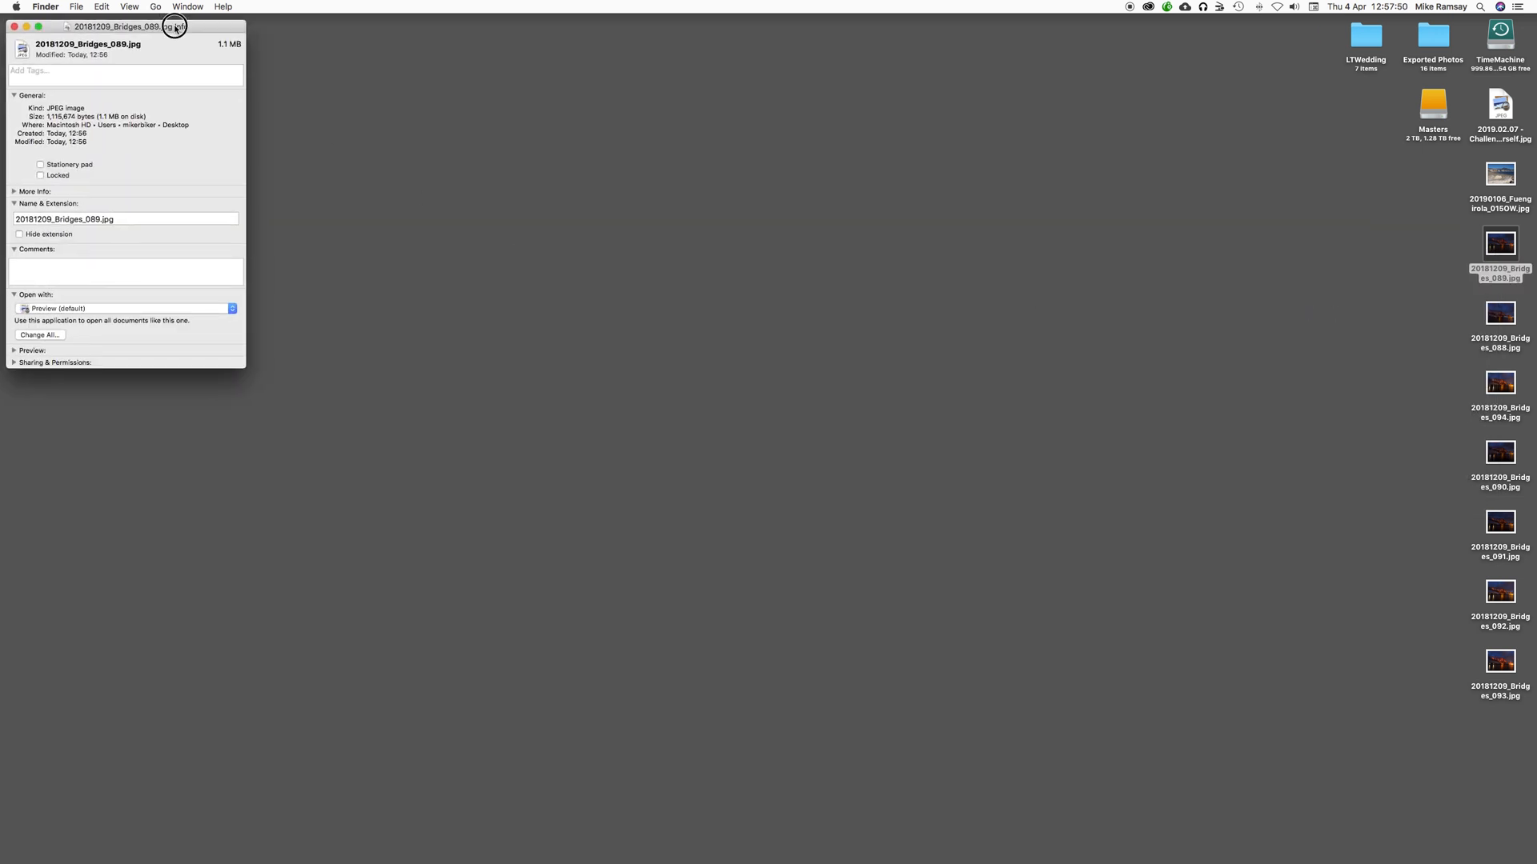
left_click_drag(172, 22, 687, 107)
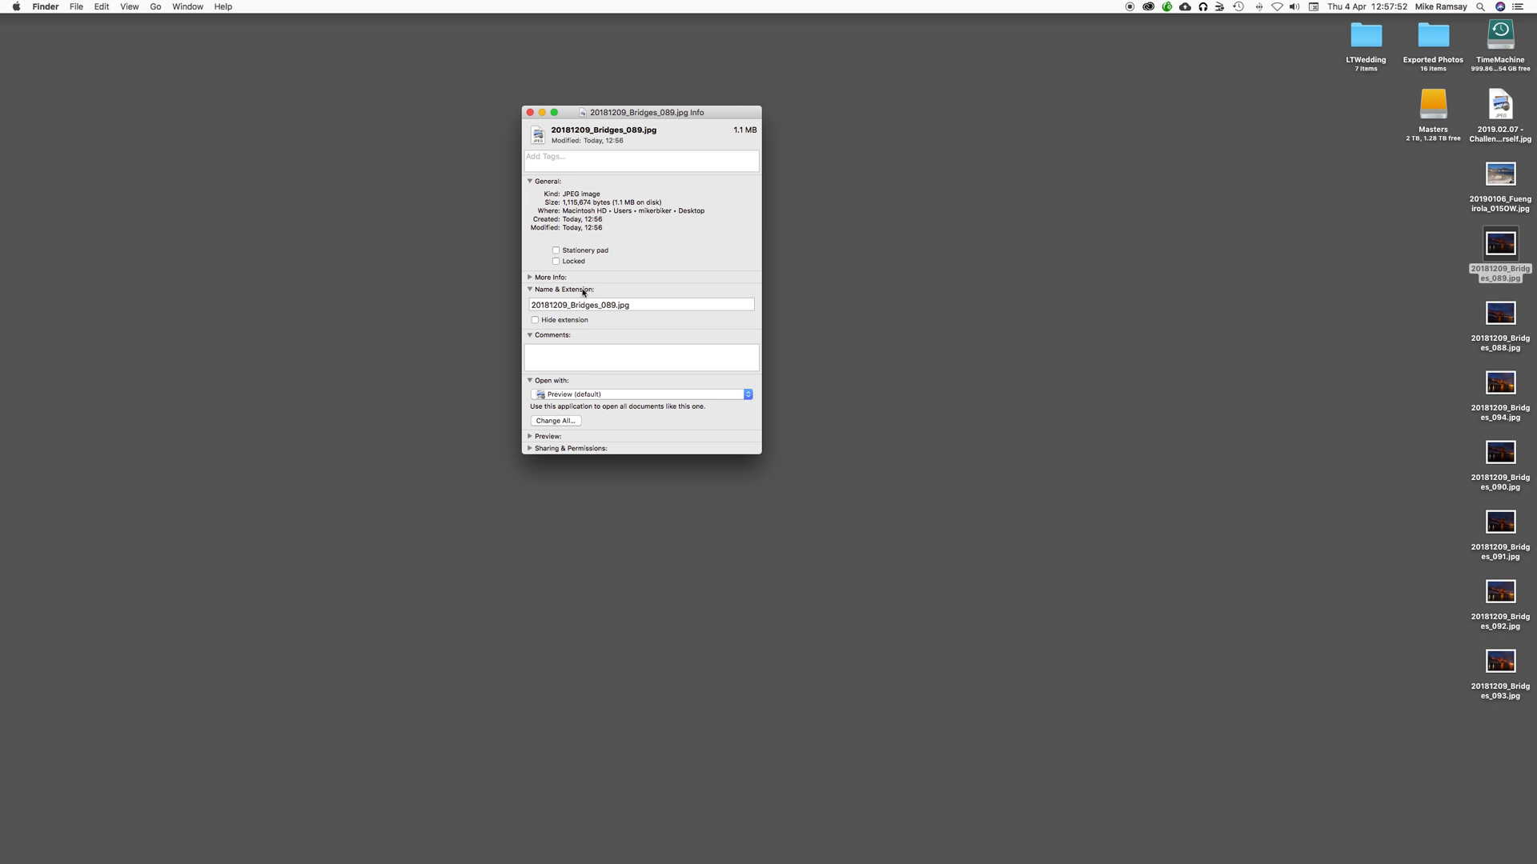
left_click(530, 278)
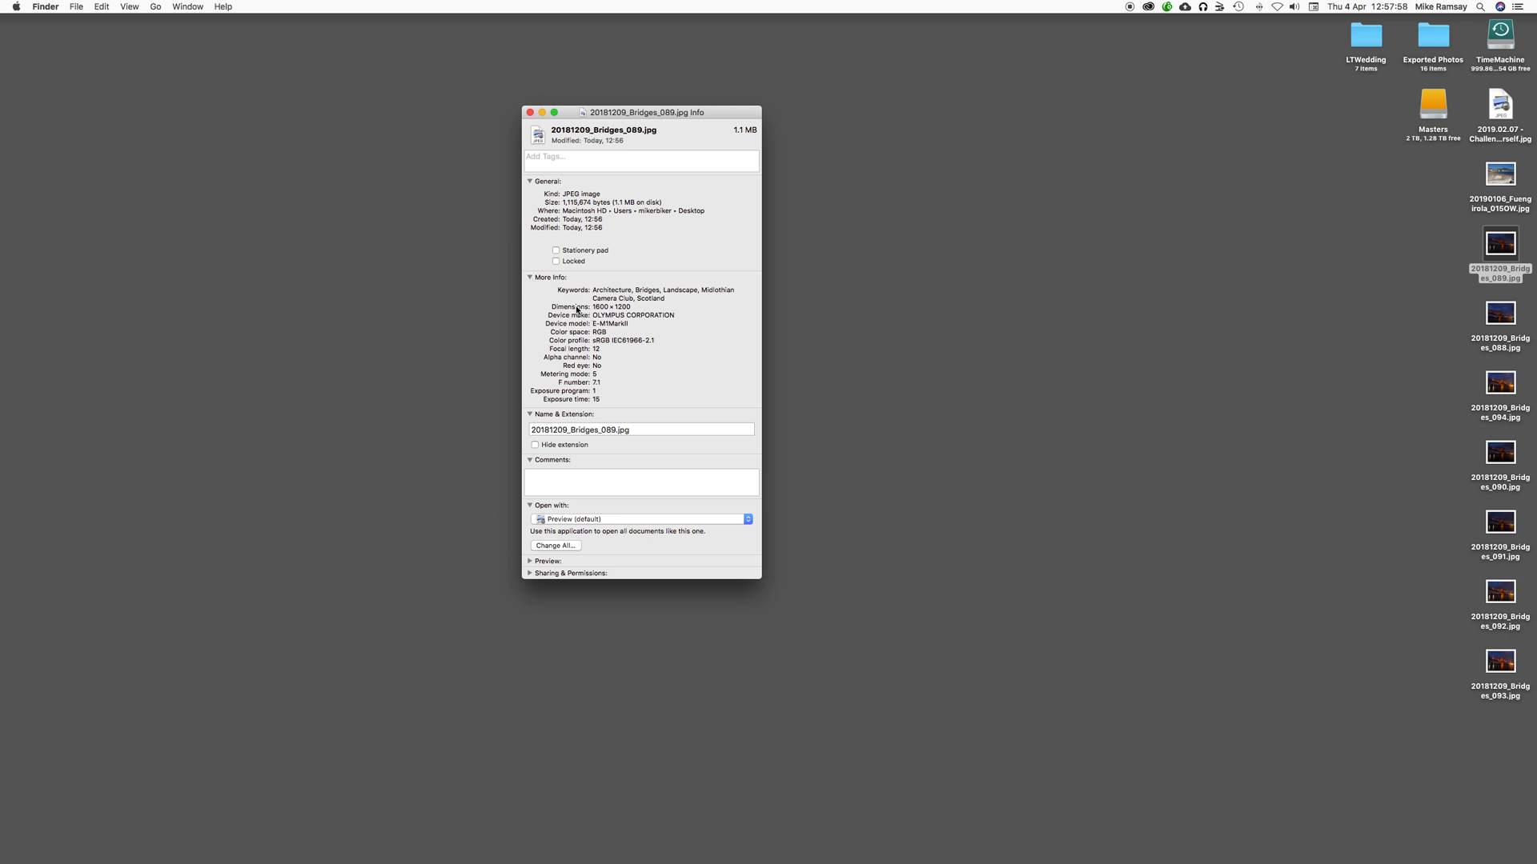
left_click_drag(631, 307, 592, 306)
left_click(529, 113)
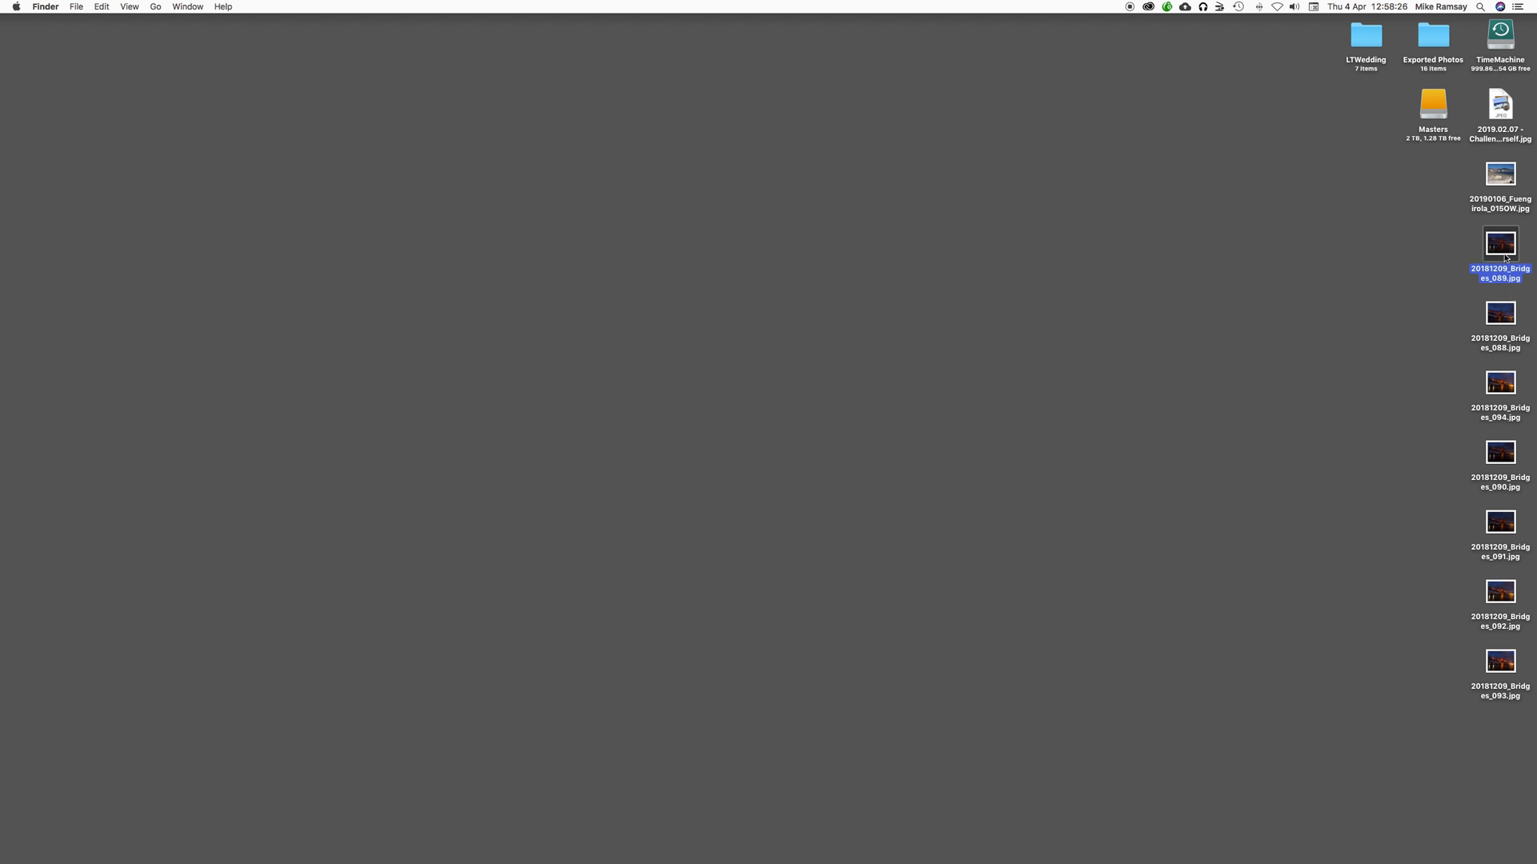
Step: Switch back to the Lightroom library and reduce the selection to photo 304 only
mouse_move(1378, 852)
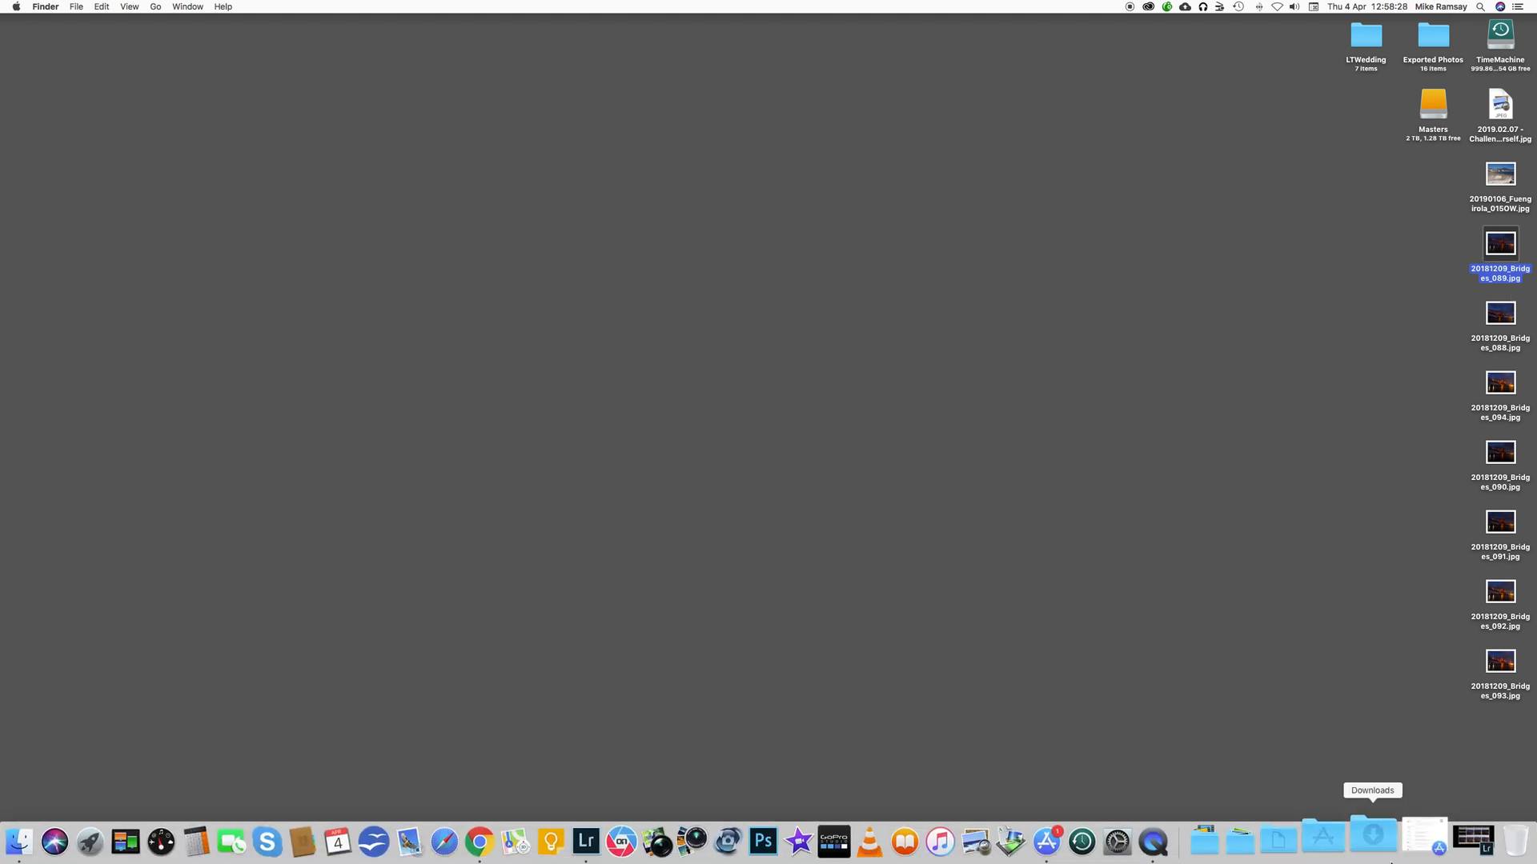
left_click(1449, 840)
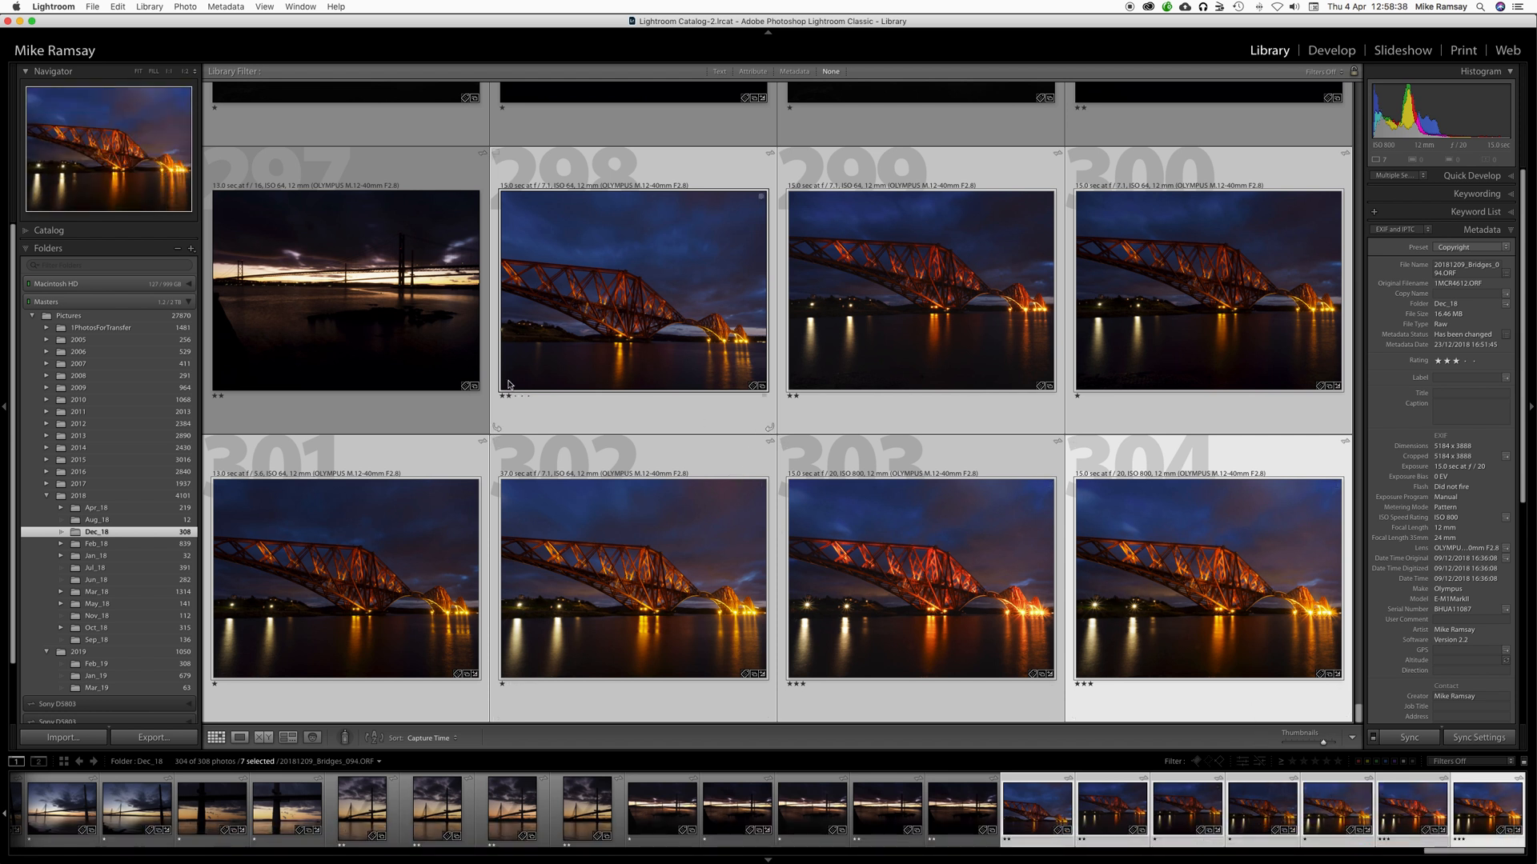
left_click(477, 423)
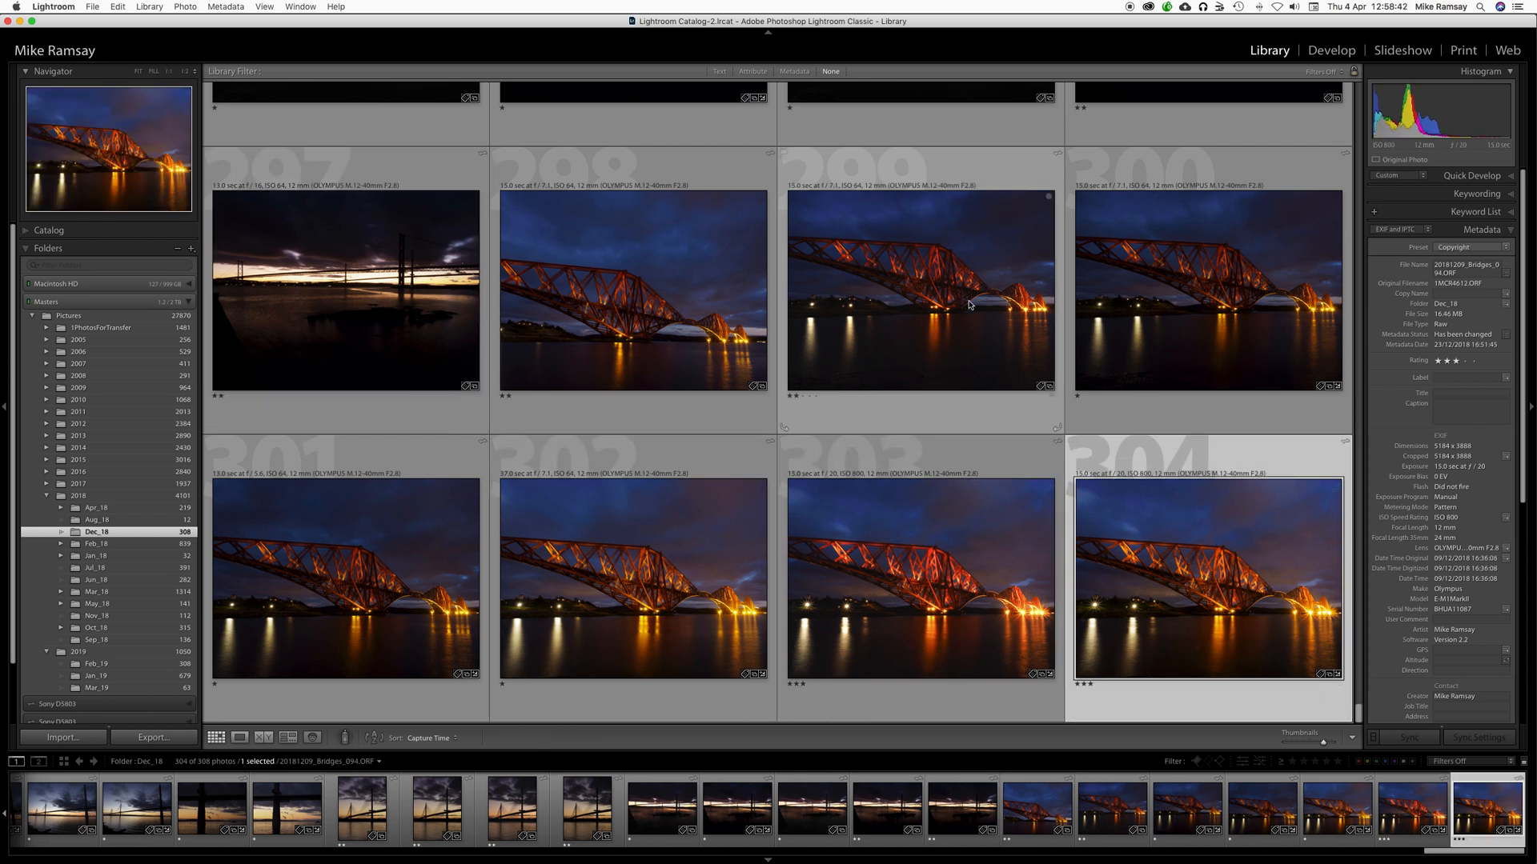
Step: Open the export settings for photo 304 and review the FB960JPEG preset's file size limit, image sizing and output sharpening
right_click(1210, 547)
mouse_move(1283, 796)
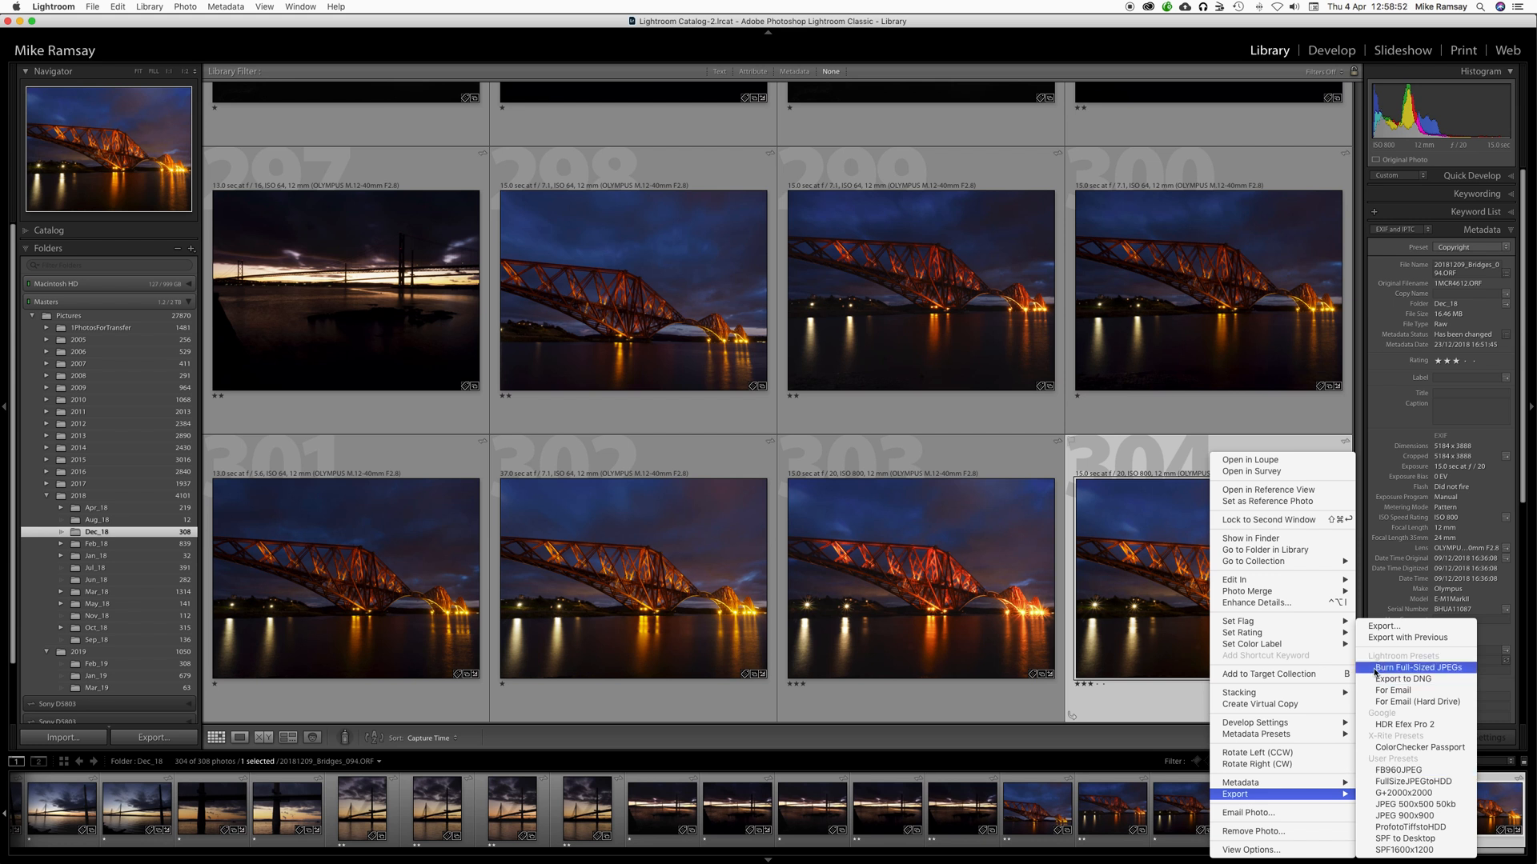
left_click(1380, 629)
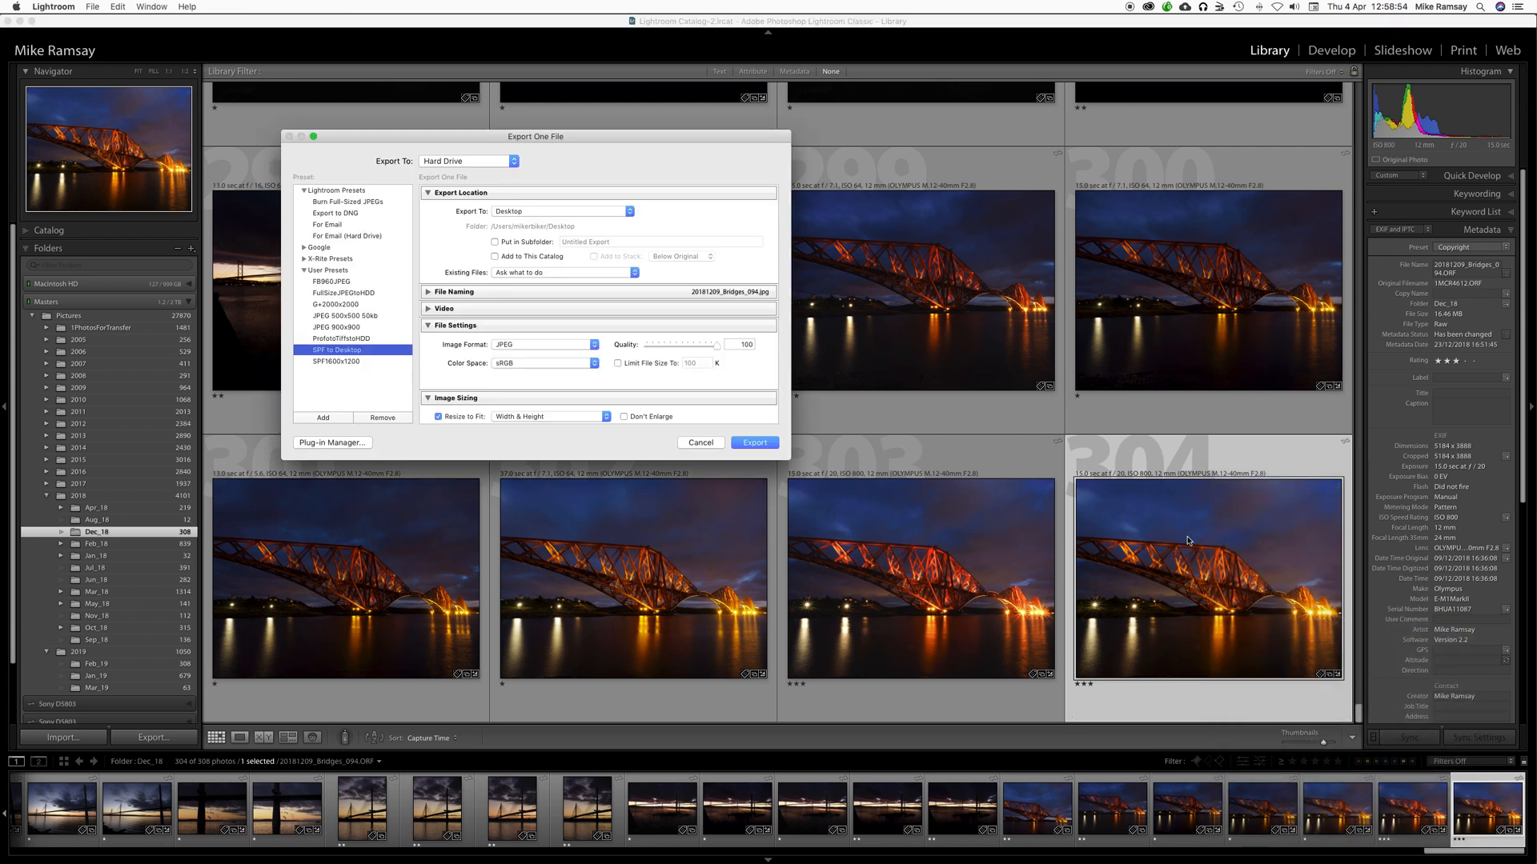
left_click(332, 282)
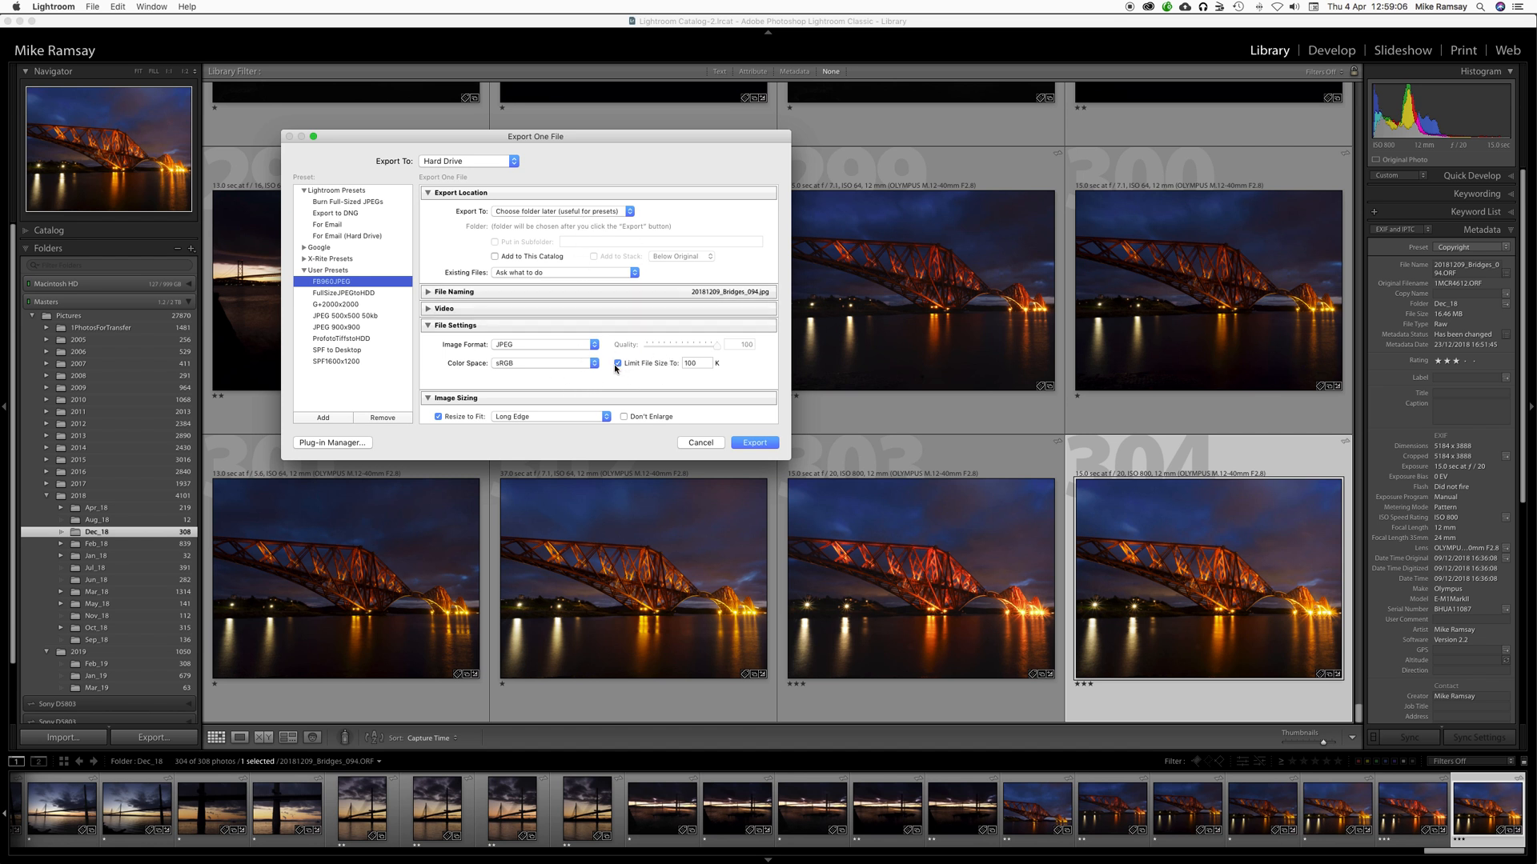
scroll(695, 371, "down", 5)
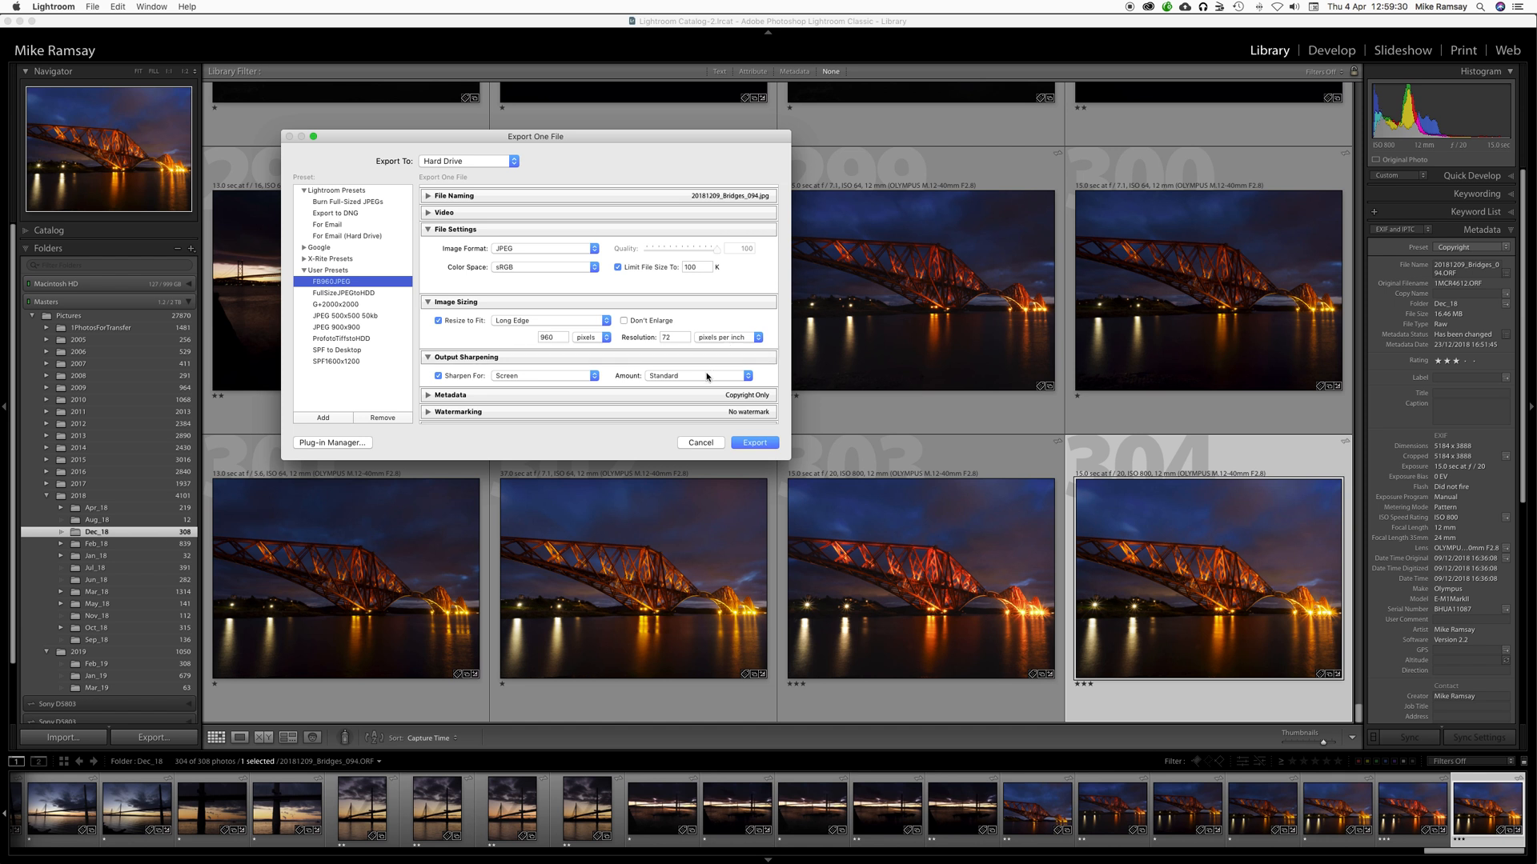
scroll(603, 404, "down", 1)
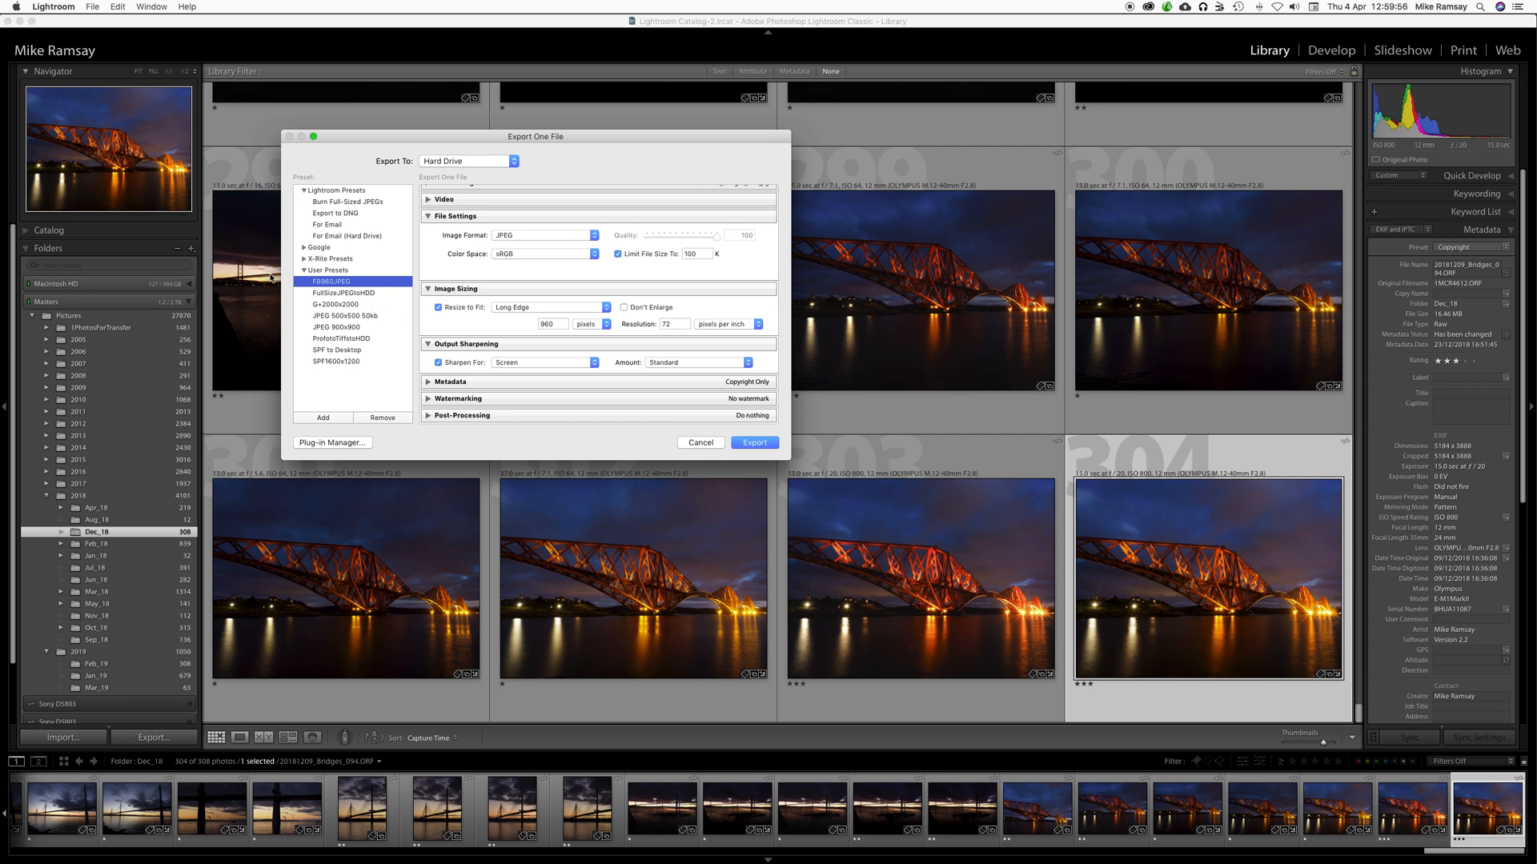
Step: Compare the file, sizing and sharpening settings of the FullSizeJPEGtoHDD and SPF1600x1200 presets and close the export dialog without exporting
left_click(328, 294)
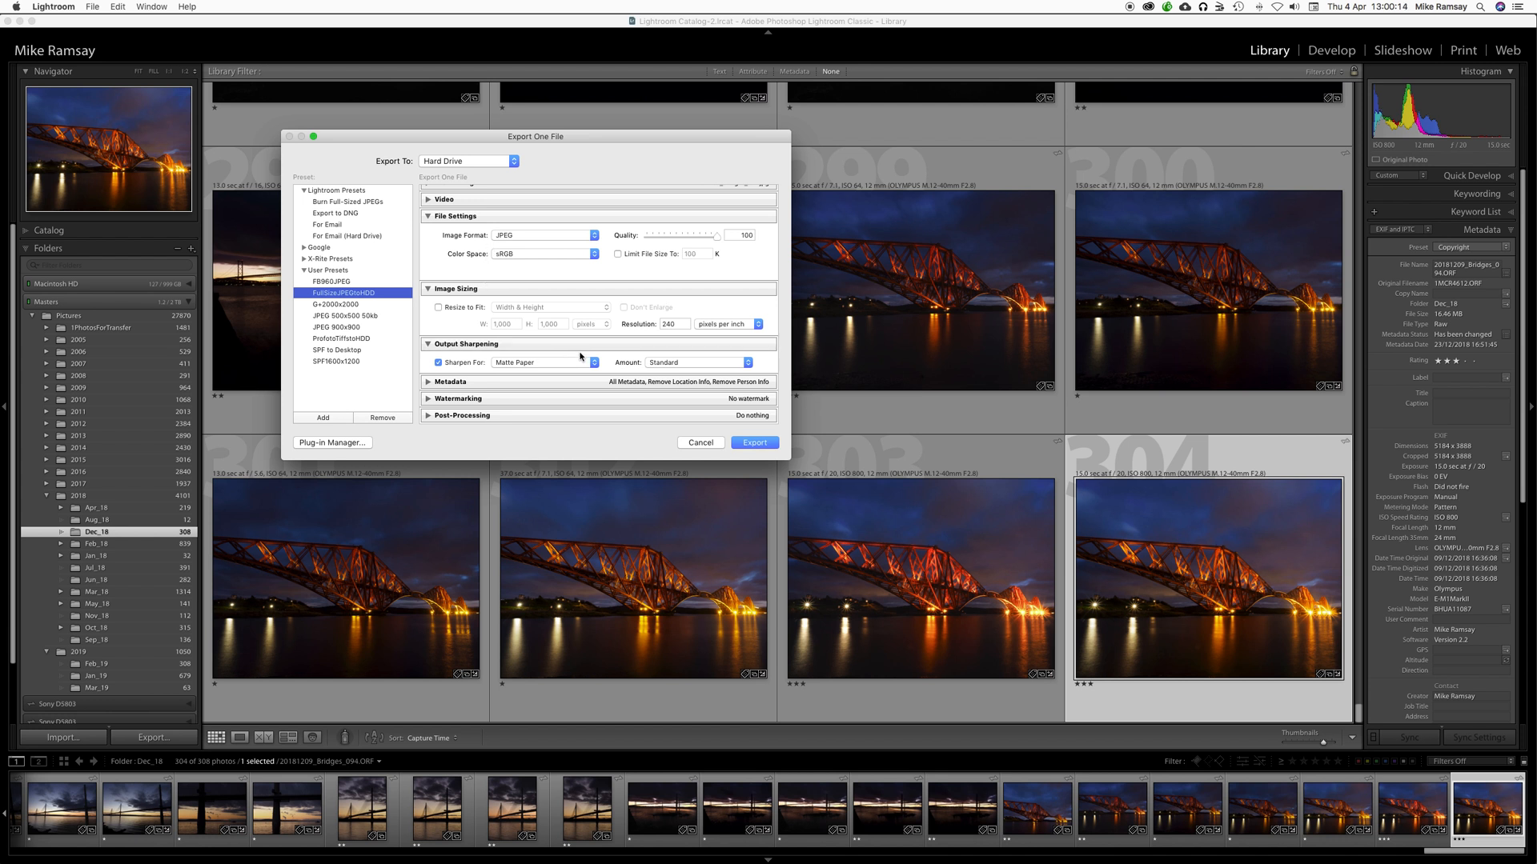
scroll(581, 357, "up", 3)
scroll(582, 357, "down", 3)
left_click(336, 362)
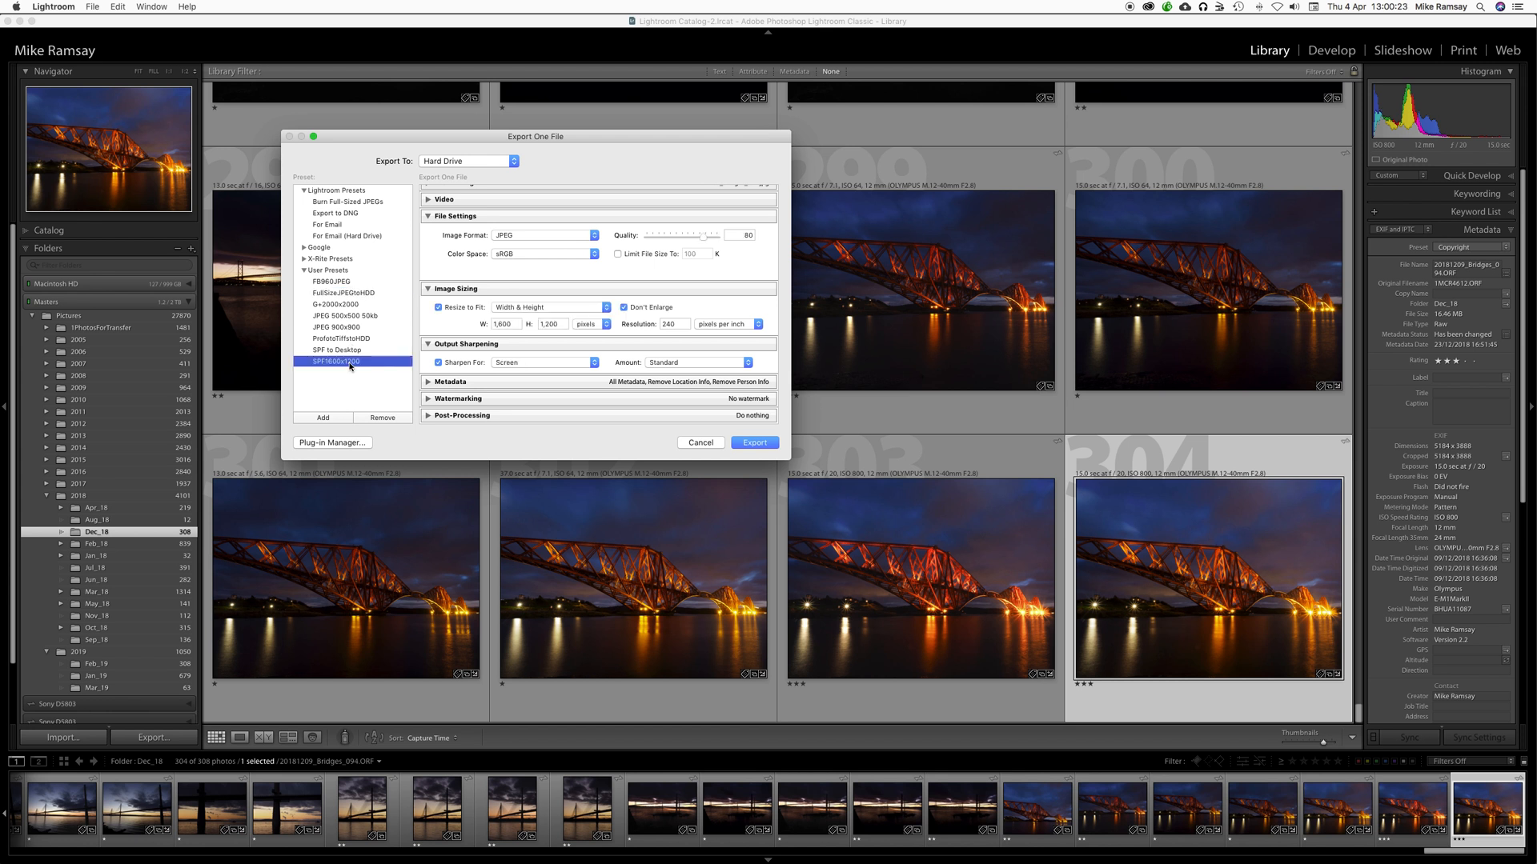
left_click(337, 292)
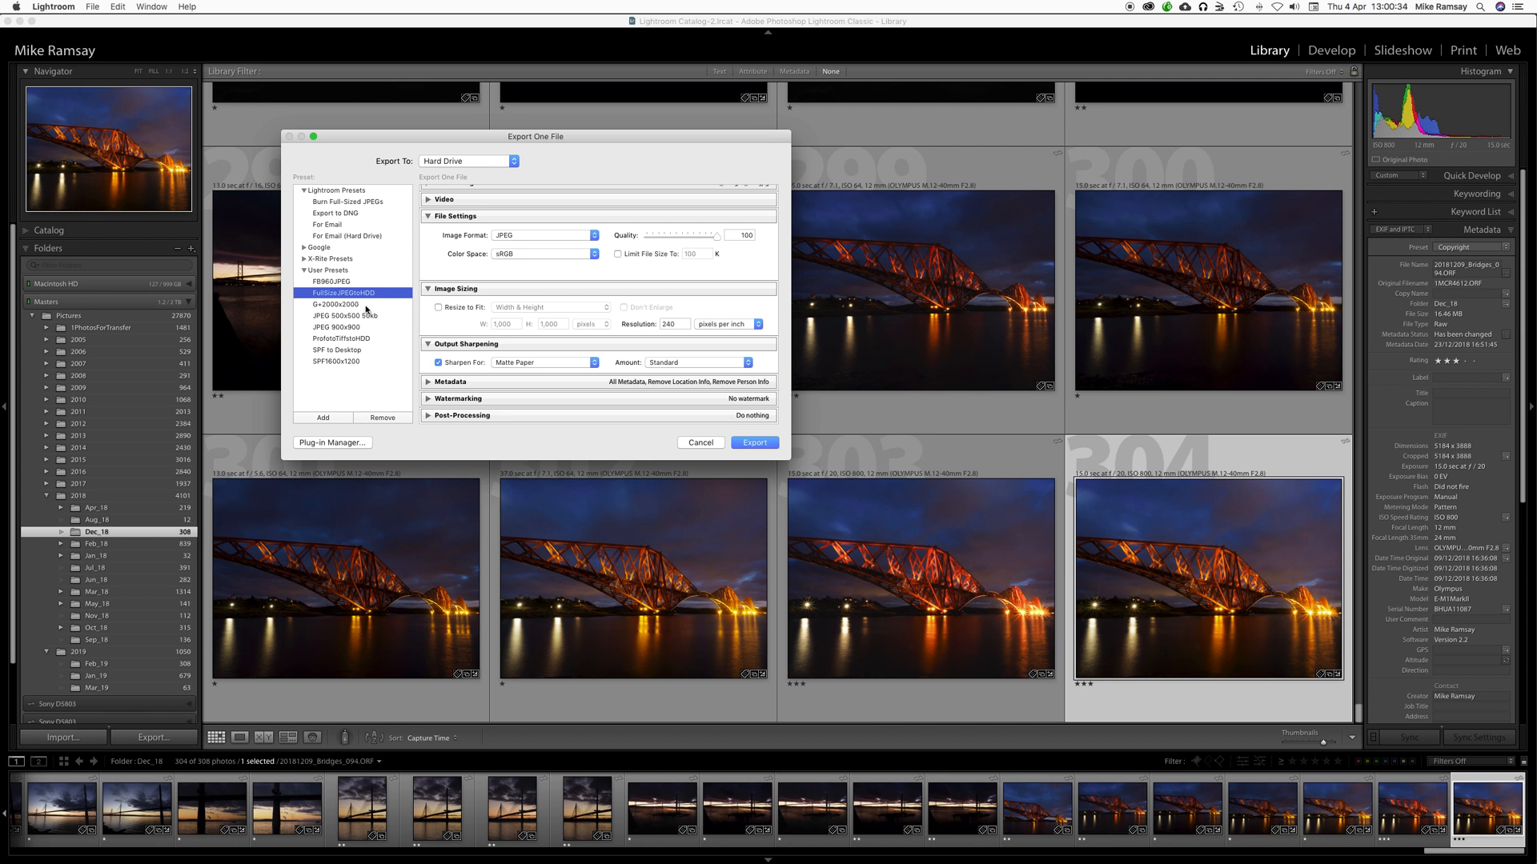
left_click(344, 364)
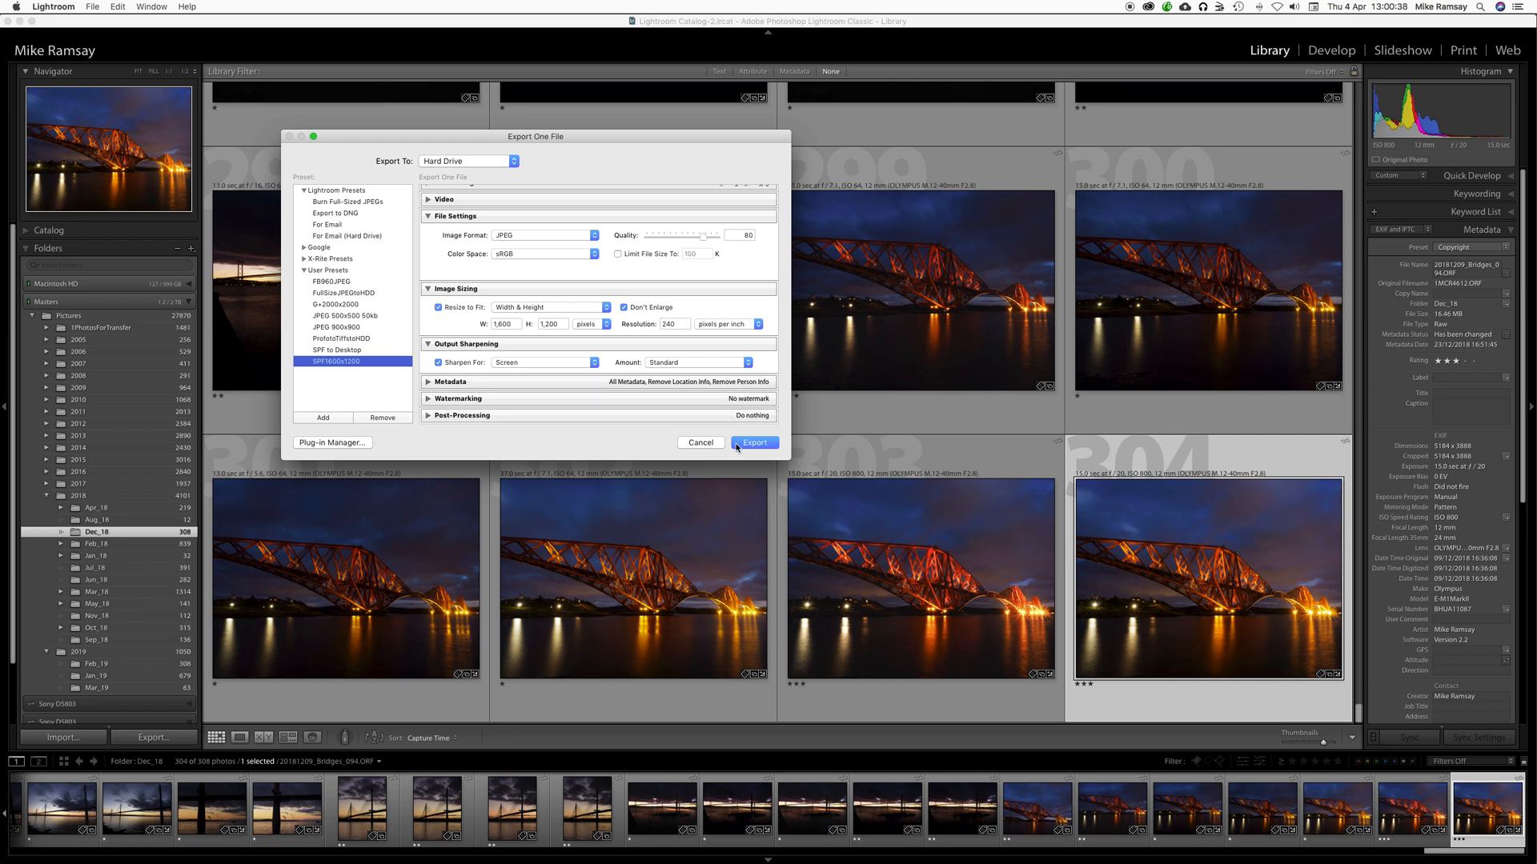
left_click(708, 445)
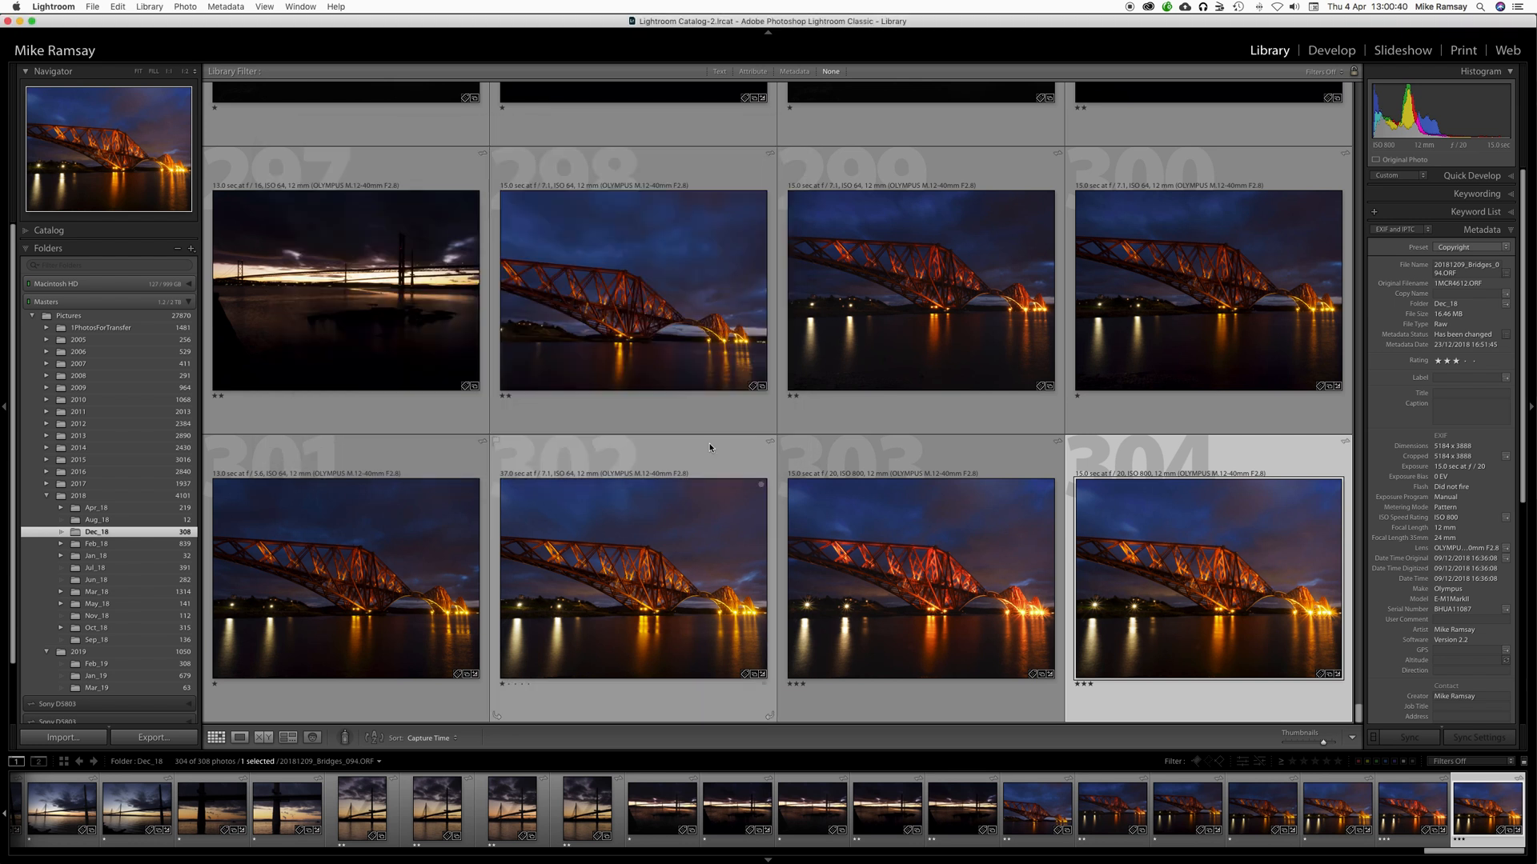